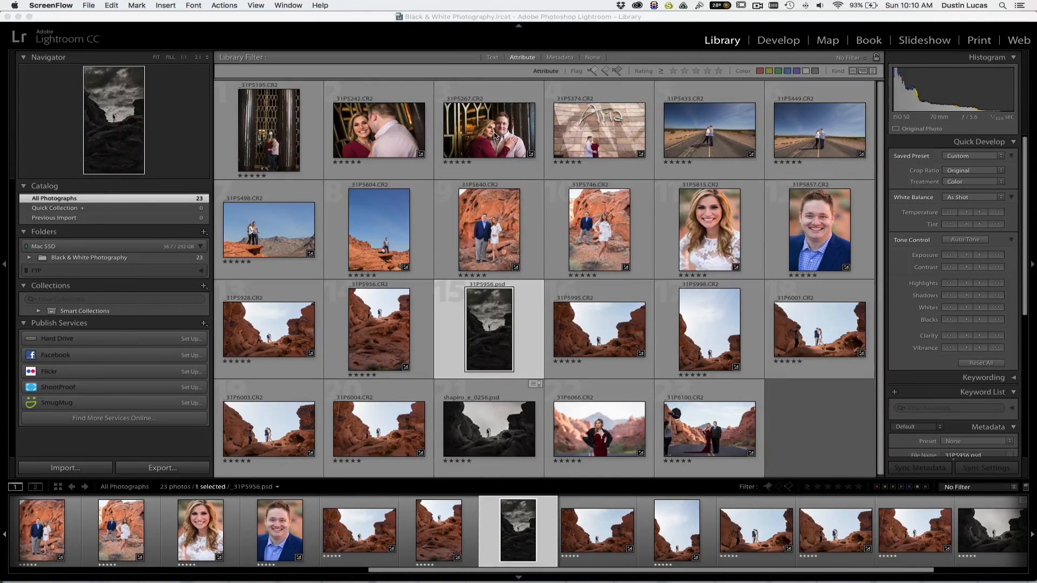
Step: View the black-and-white vertical photo _31P5956.psd in loupe view with lights out and the side panels hidden
{"action": "double_click", "coordinate": [496, 338]}
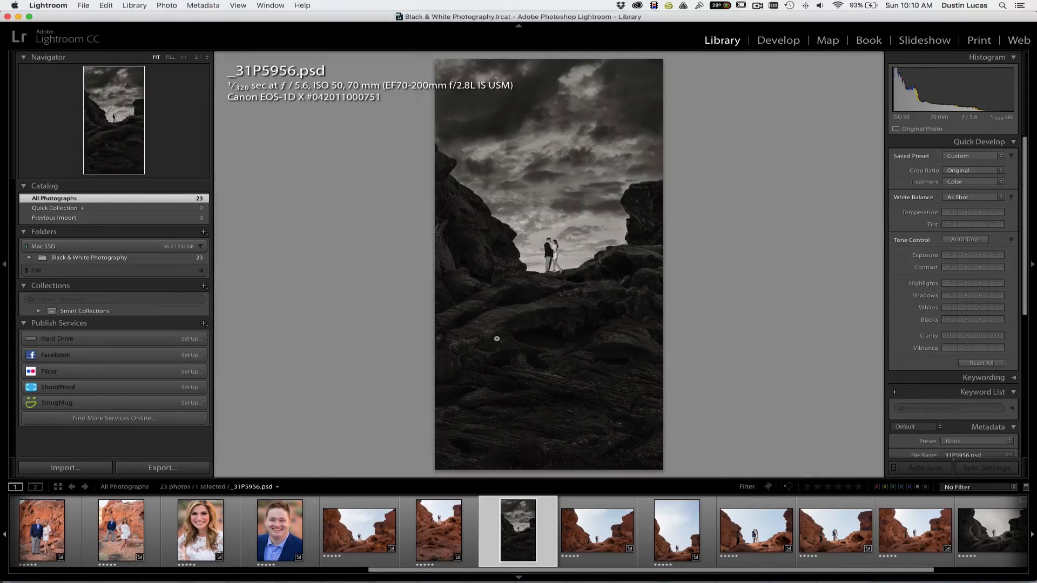
{"action": "key", "text": "l"}
{"action": "key", "text": "l"}
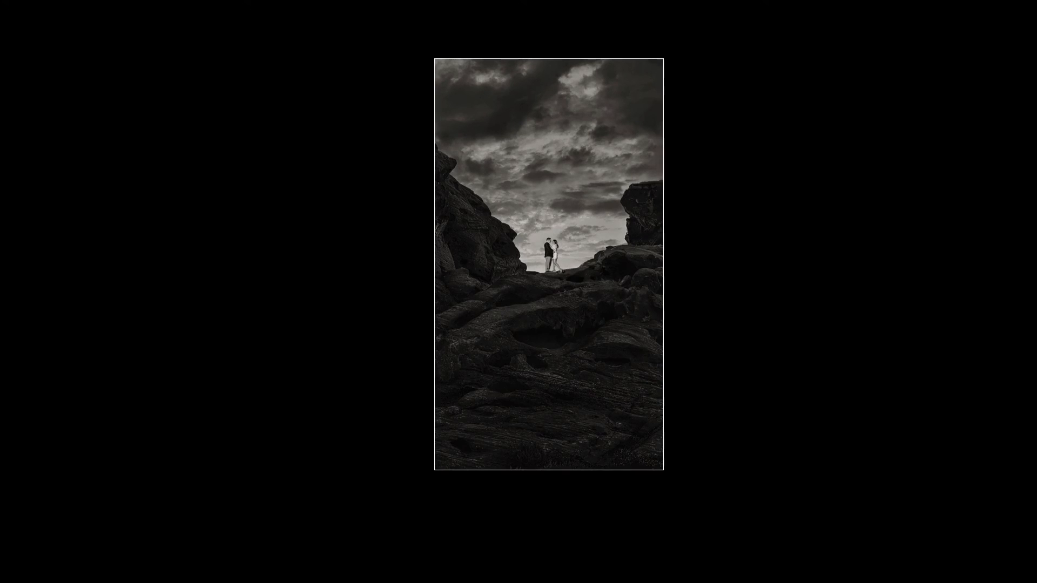
{"action": "key", "text": "shift+Tab"}
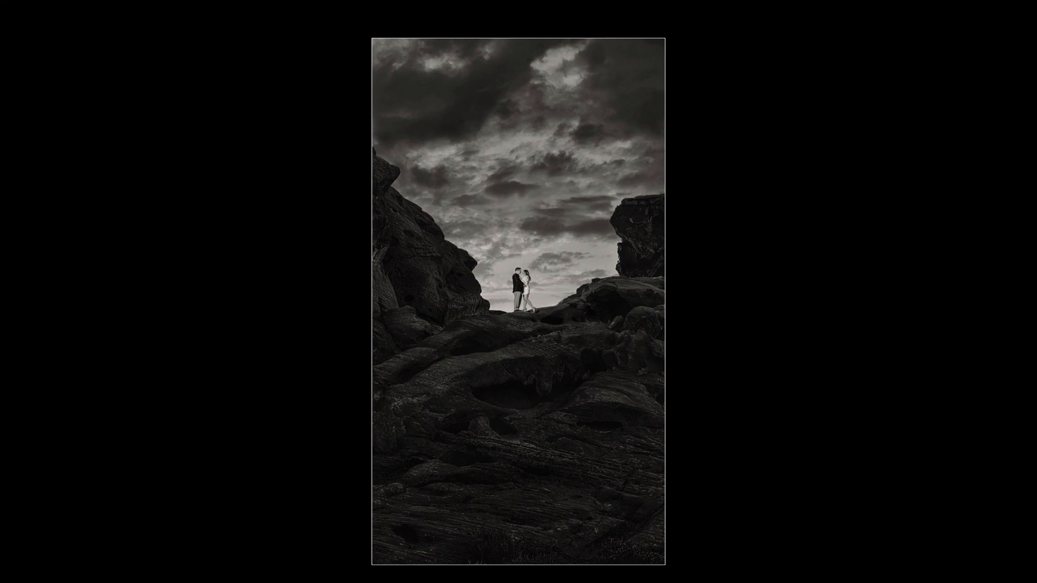
Step: Bring the lights back up, return to the thumbnail grid and show the hidden panels again
{"action": "key", "text": "l"}
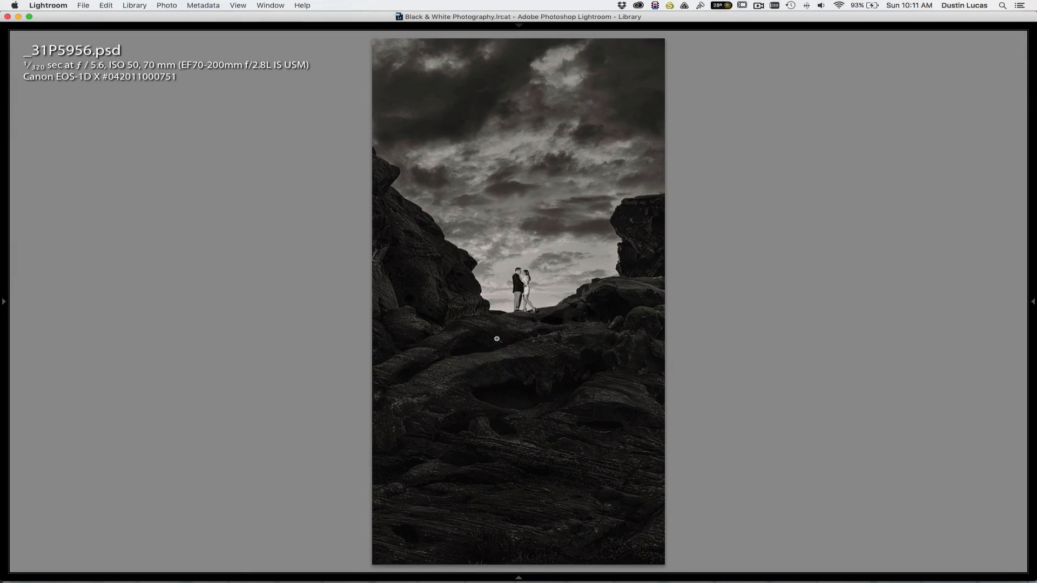
{"action": "key", "text": "g"}
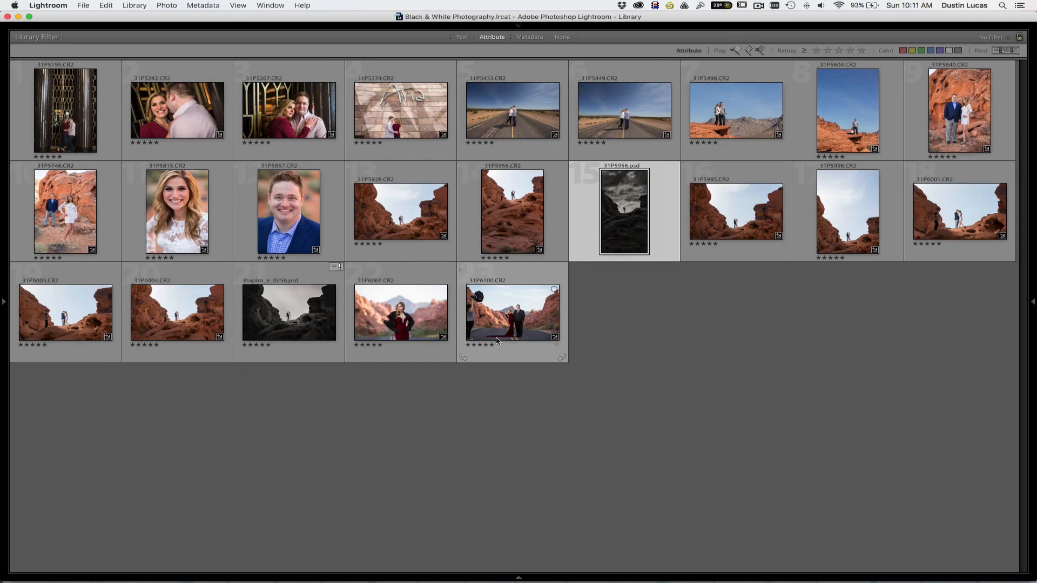
{"action": "key", "text": "shift+Tab"}
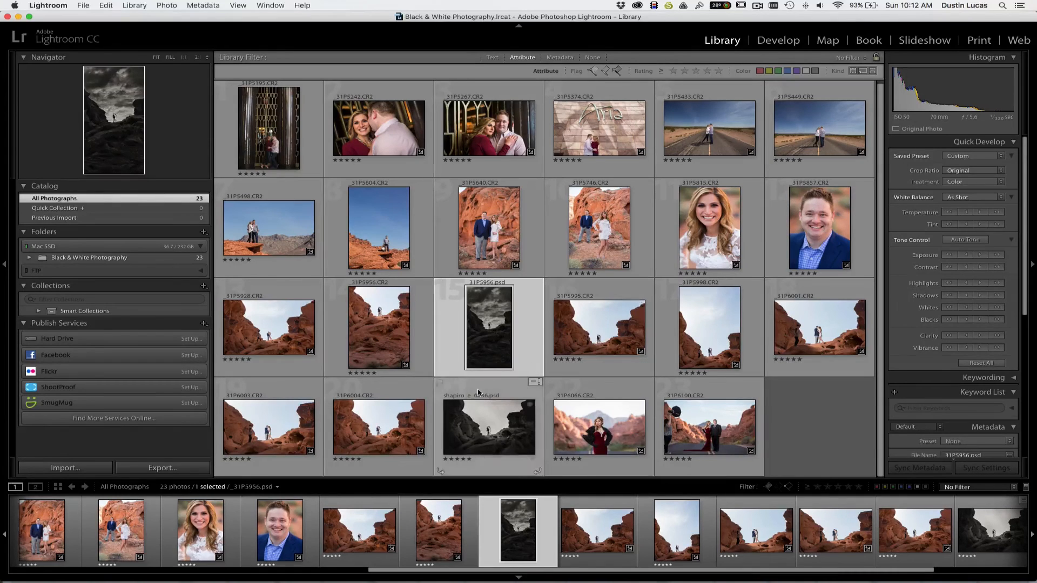
Step: Open the color photo _31P6004.CR2 of the couple on the red rocks in the Develop module
{"action": "double_click", "coordinate": [383, 435]}
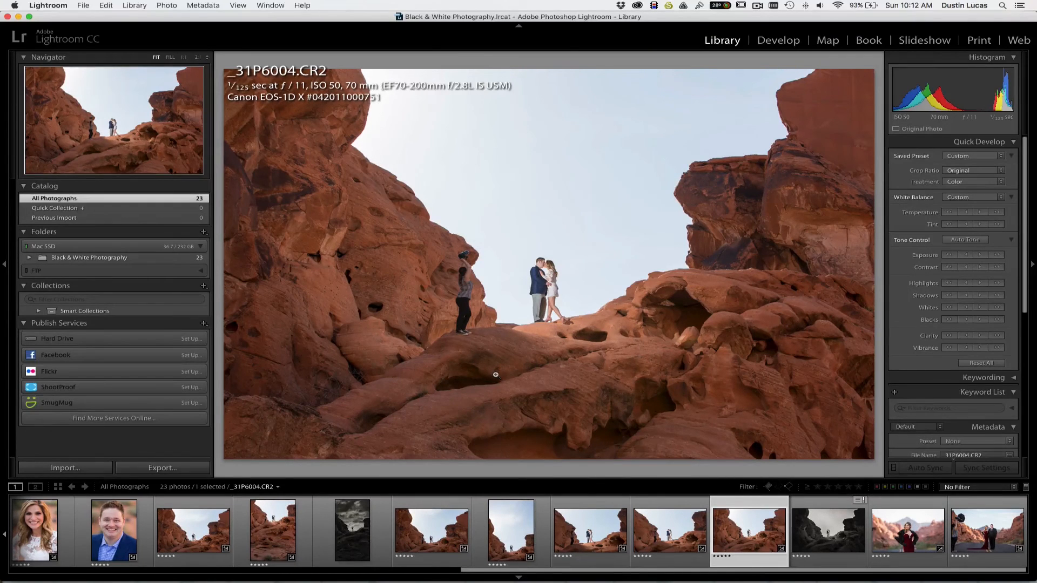
{"action": "key", "text": "d"}
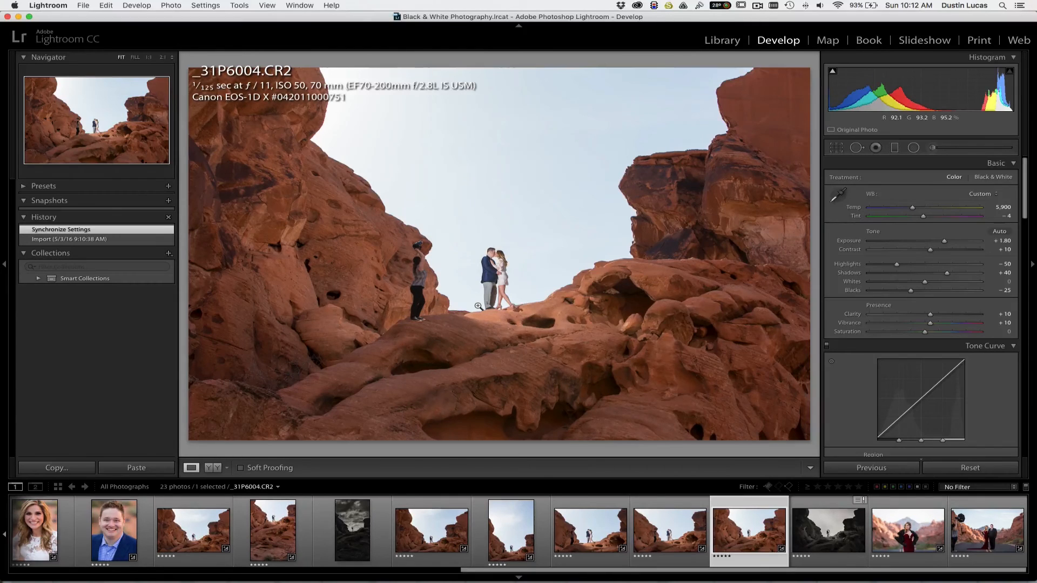
Step: Convert the photo to black and white, and set Blue to -40 and Red to -56 in the Black & White Mix
{"action": "key", "text": "v"}
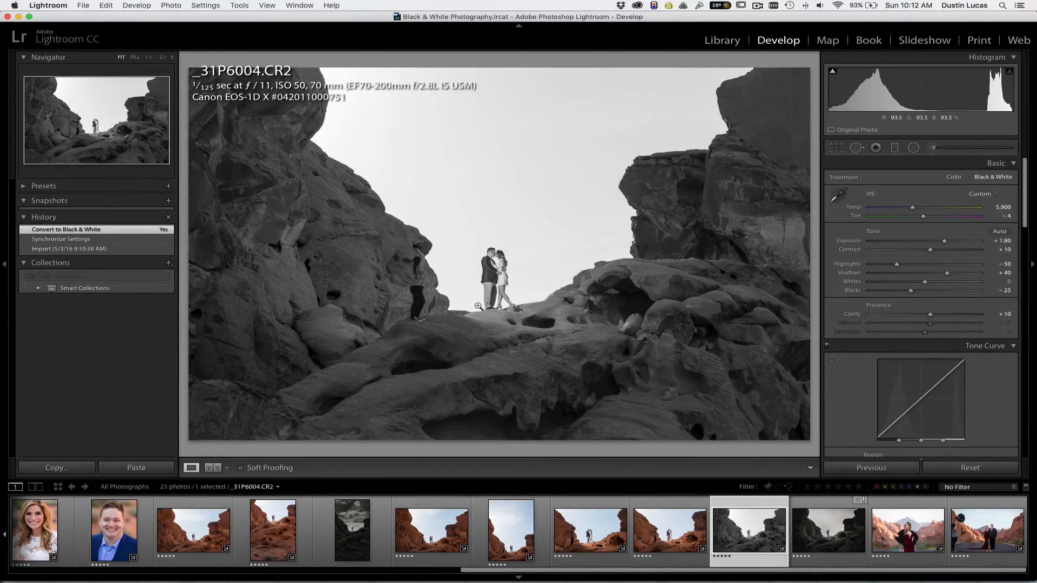
{"action": "scroll", "coordinate": [870, 331], "scroll_direction": "down", "scroll_amount": 2}
{"action": "scroll", "coordinate": [869, 331], "scroll_direction": "down", "scroll_amount": 15}
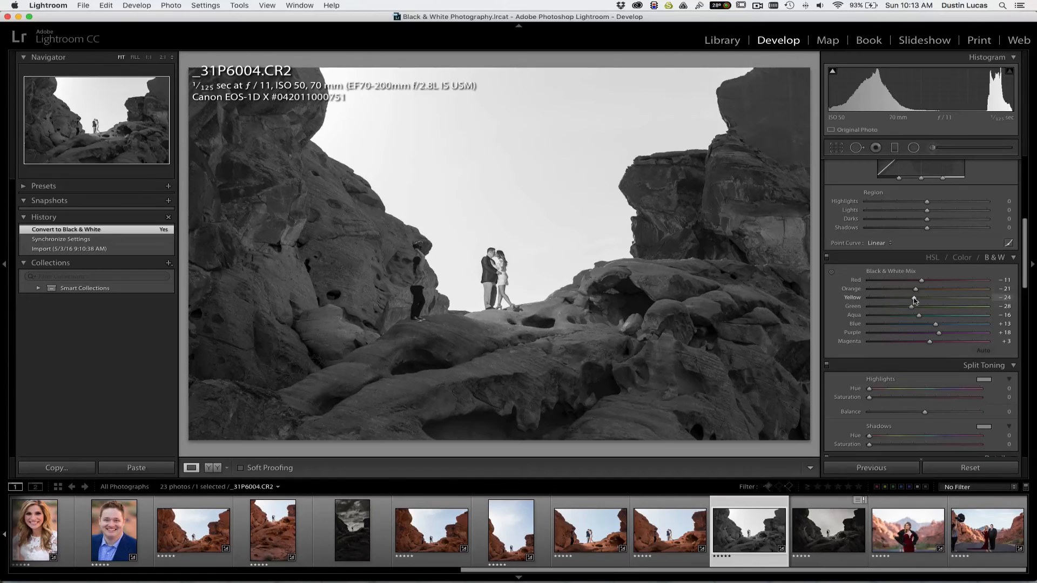
{"action": "left_click_drag", "start_coordinate": [935, 324], "coordinate": [904, 326]}
{"action": "left_click_drag", "start_coordinate": [921, 280], "coordinate": [895, 288]}
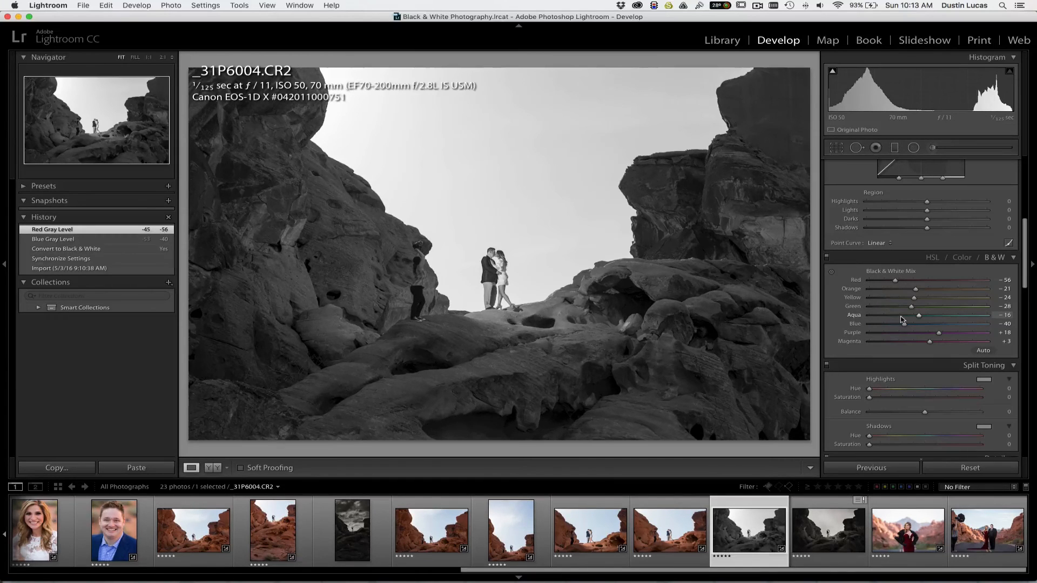
{"action": "scroll", "coordinate": [901, 319], "scroll_direction": "up", "scroll_amount": 10}
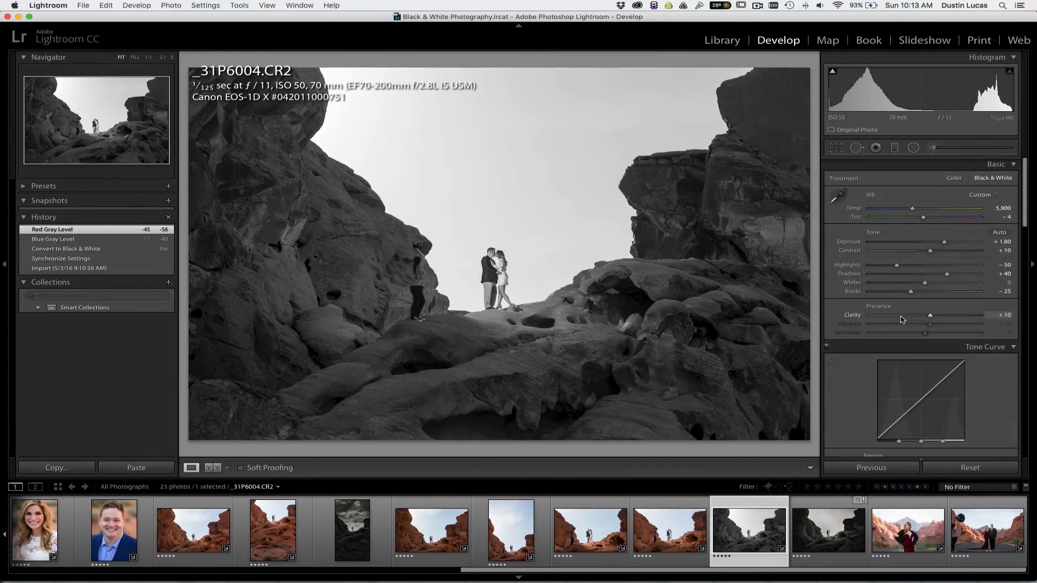
Step: Revert the photo to its Synchronize Settings history state, try Saturation at -100 and reset it to 0
{"action": "left_click", "coordinate": [72, 260]}
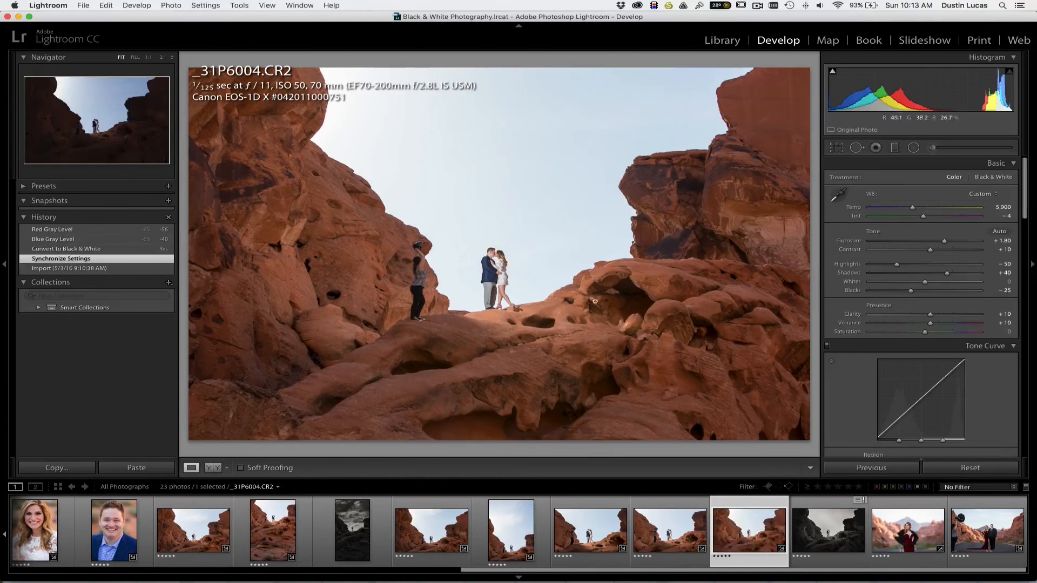
{"action": "left_click_drag", "start_coordinate": [925, 331], "coordinate": [842, 331]}
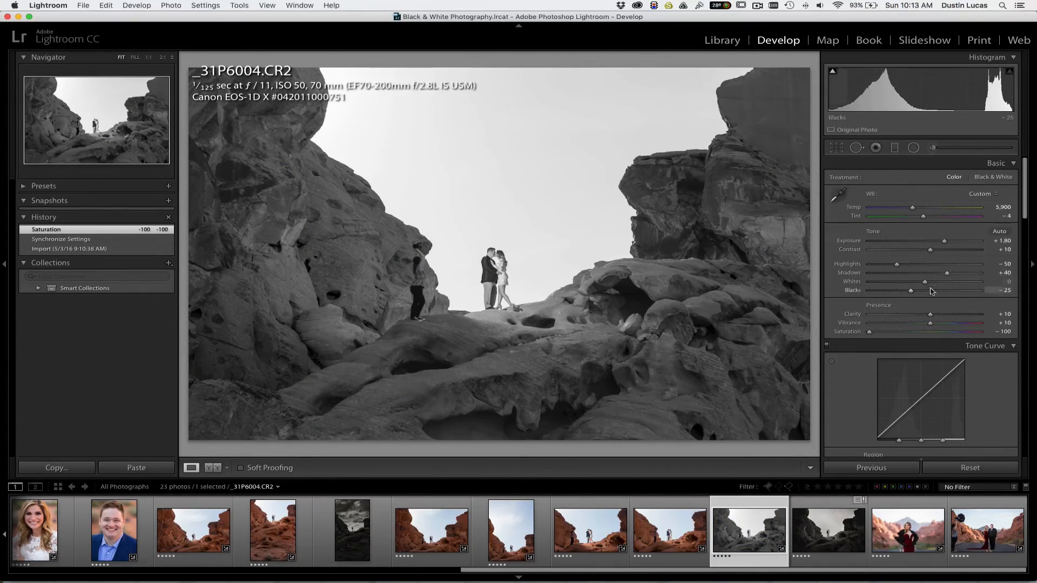
{"action": "scroll", "coordinate": [928, 332], "scroll_direction": "down", "scroll_amount": 3}
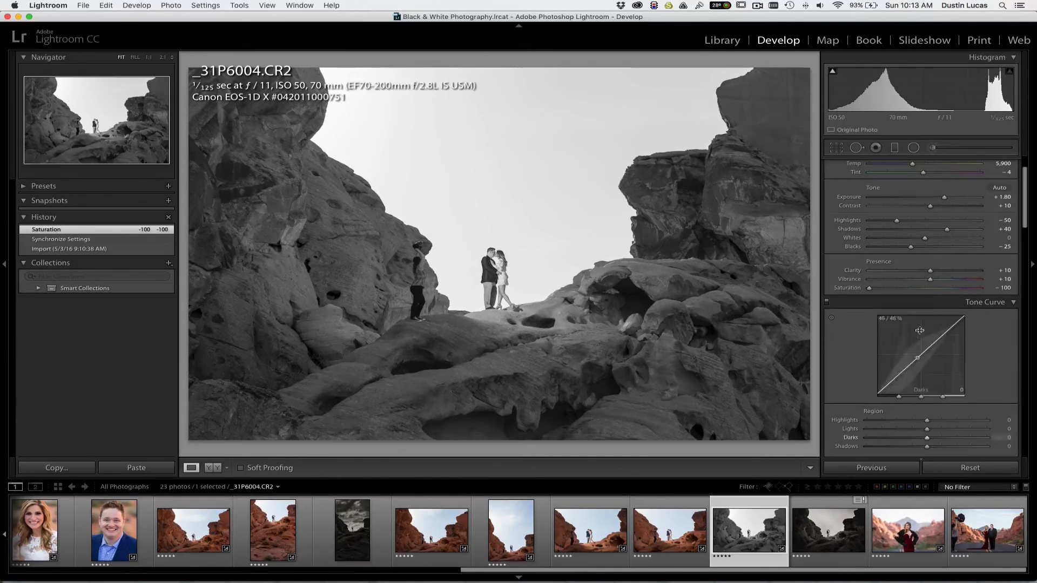
{"action": "double_click", "coordinate": [846, 289]}
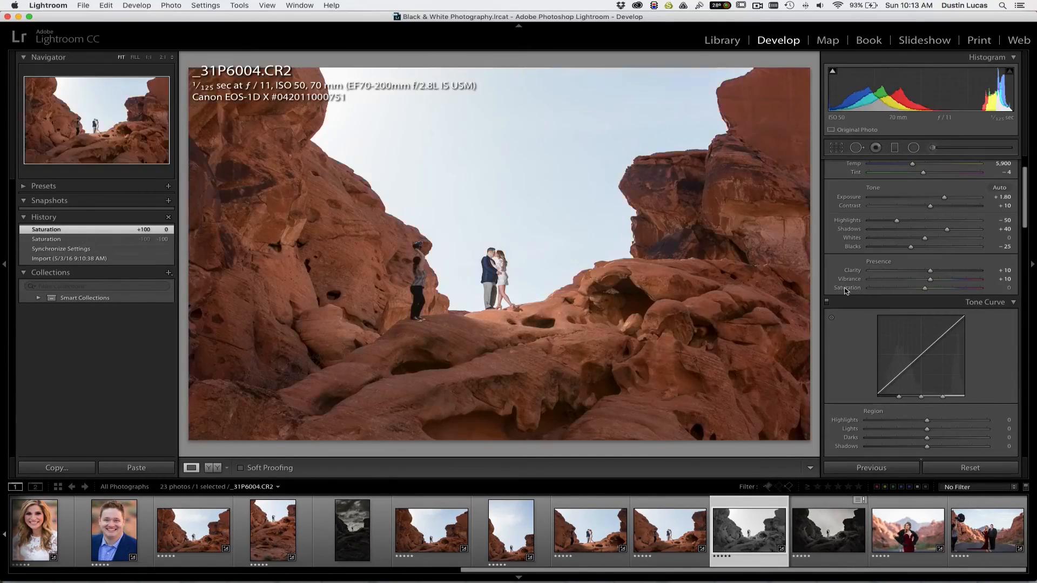
Step: Desaturate the photo with Saturation at -100, then try Vibrance at 55 and reset it to 0
{"action": "left_click_drag", "start_coordinate": [924, 290], "coordinate": [869, 289]}
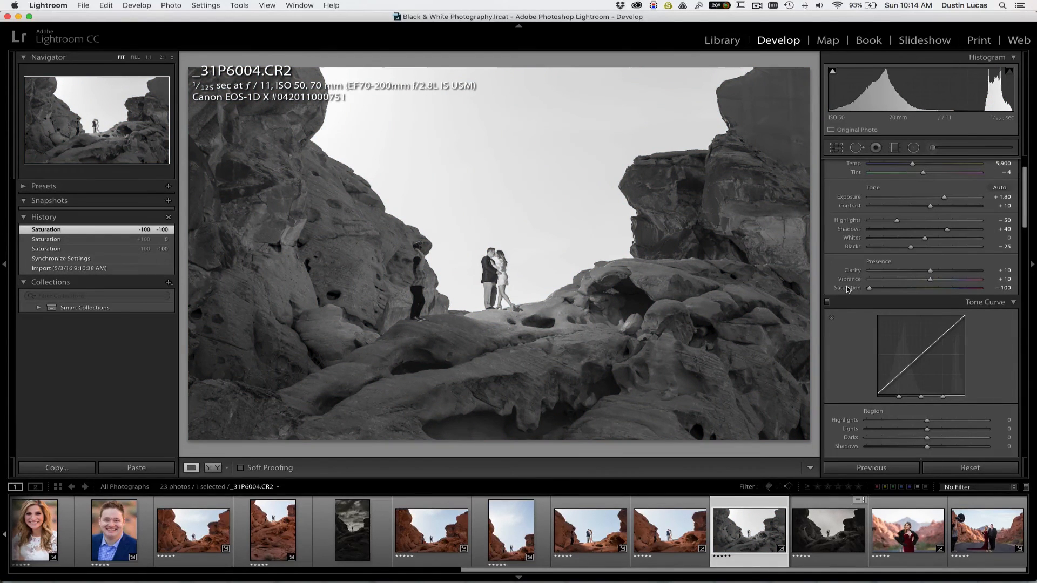
{"action": "left_click_drag", "start_coordinate": [980, 280], "coordinate": [956, 283]}
{"action": "double_click", "coordinate": [956, 283]}
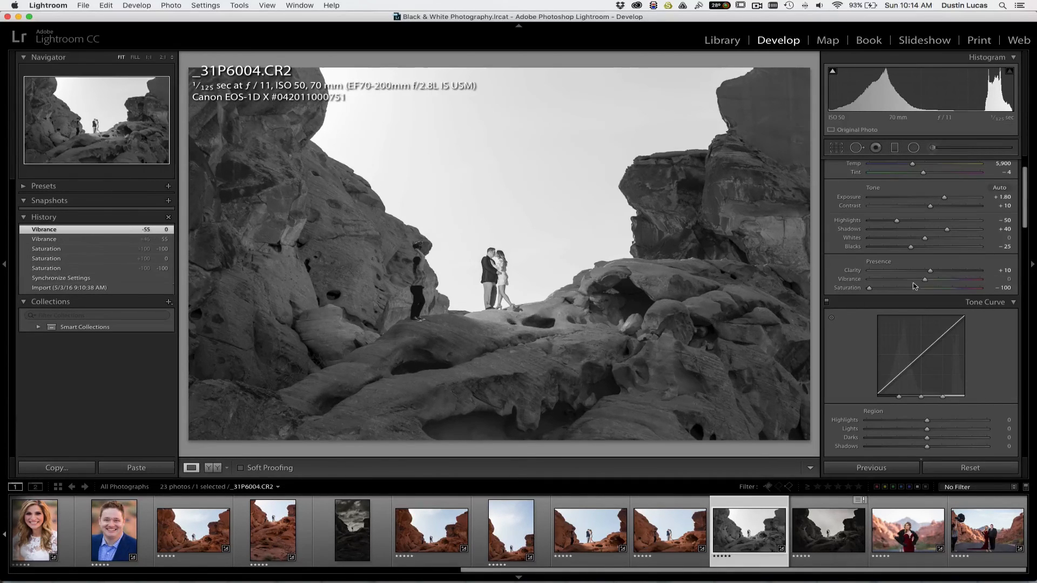
Step: Try to darken the desaturated sky by setting the HSL Blue luminance to -81, then reset it to 0
{"action": "scroll", "coordinate": [955, 282], "scroll_direction": "down", "scroll_amount": 10}
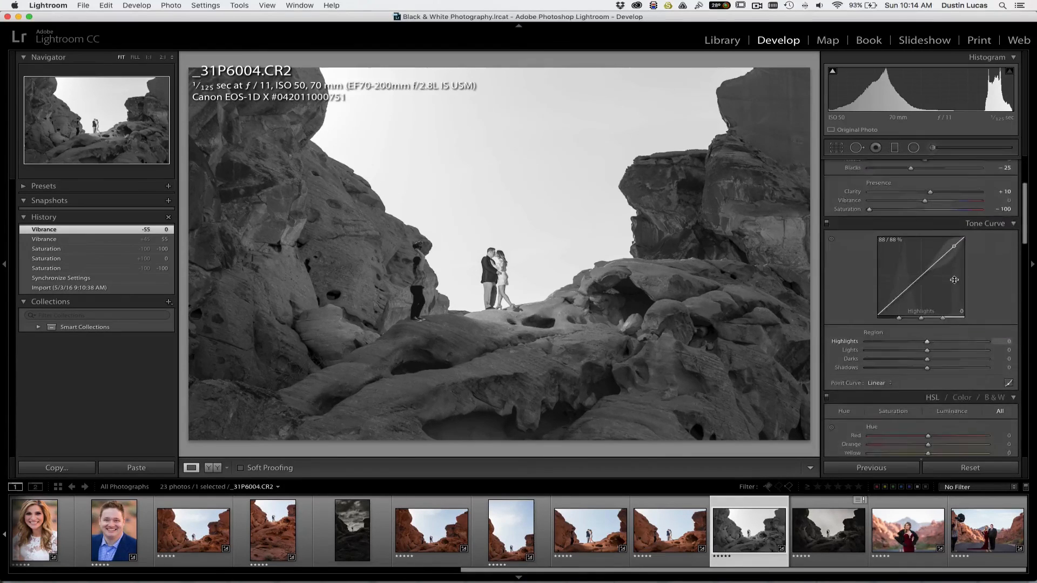
{"action": "scroll", "coordinate": [955, 282], "scroll_direction": "down", "scroll_amount": 3}
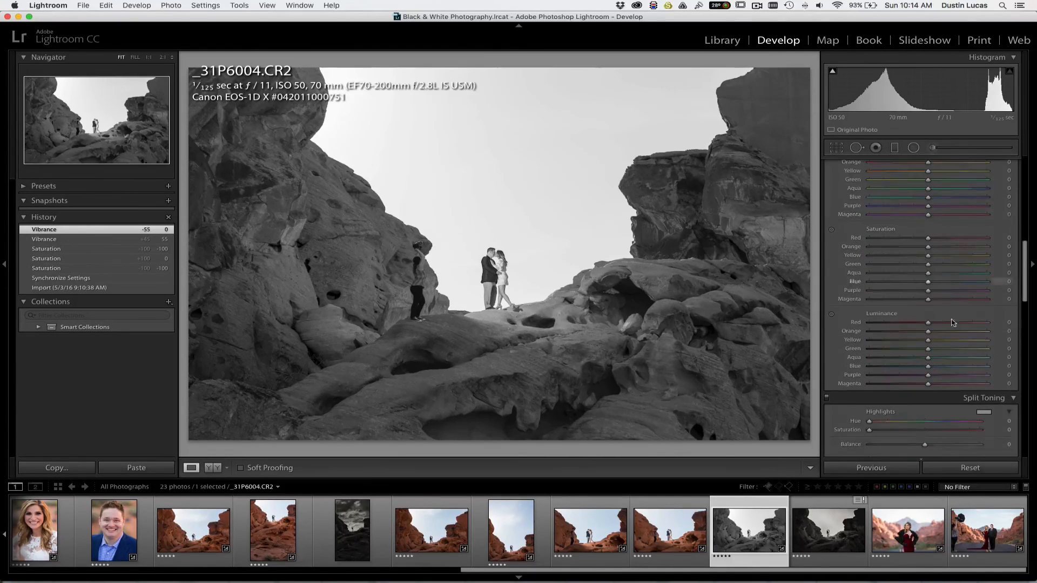
{"action": "scroll", "coordinate": [935, 339], "scroll_direction": "up", "scroll_amount": 3}
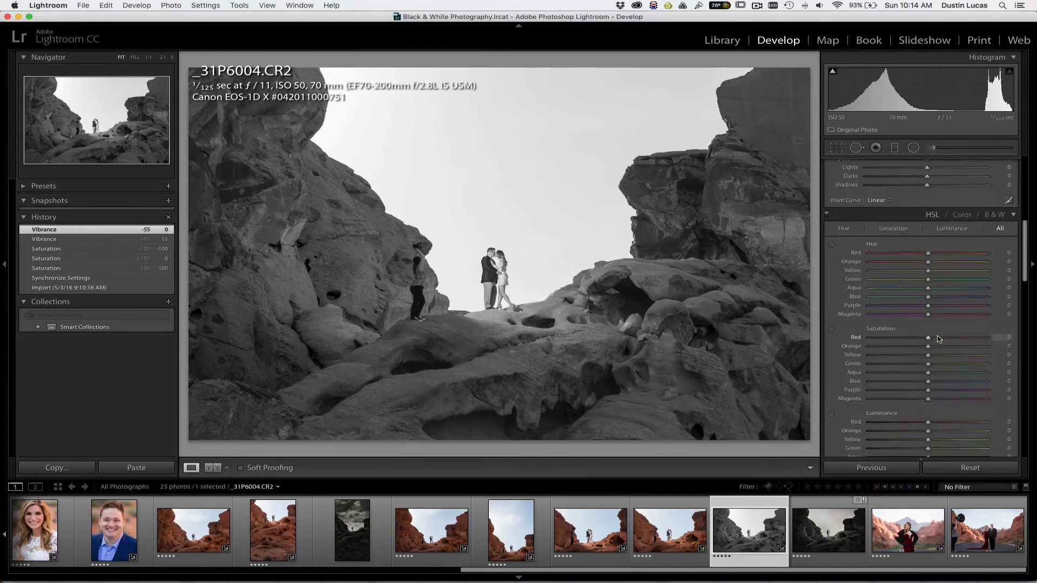
{"action": "left_click", "coordinate": [832, 245]}
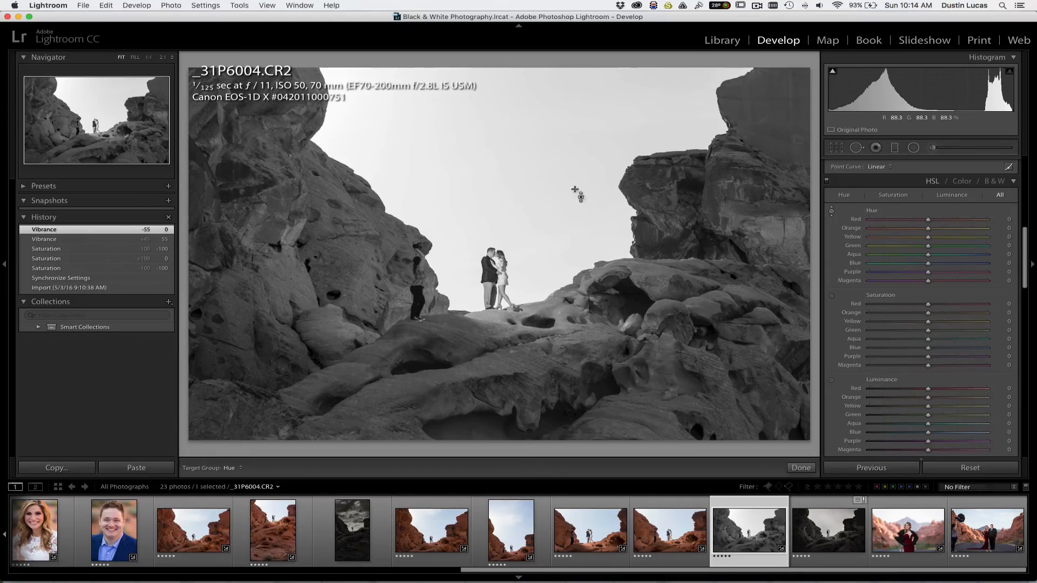
{"action": "left_click", "coordinate": [831, 382]}
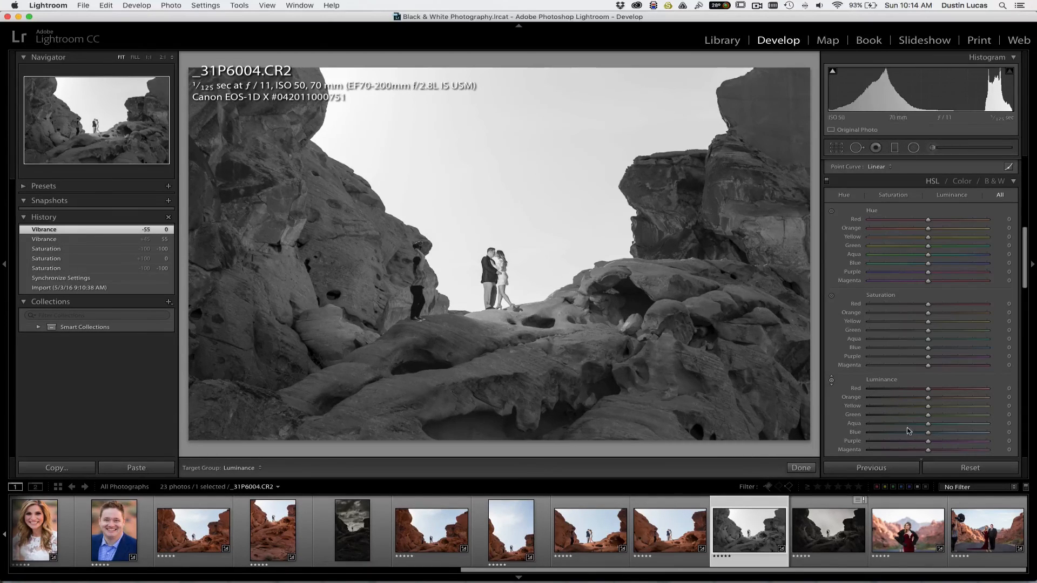
{"action": "left_click", "coordinate": [832, 382]}
{"action": "scroll", "coordinate": [918, 394], "scroll_direction": "down", "scroll_amount": 2}
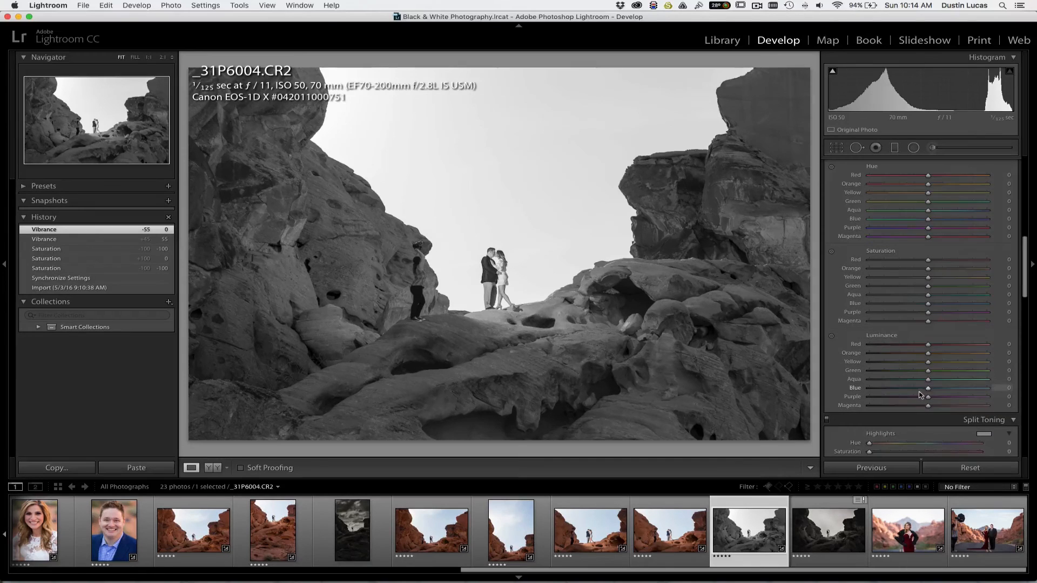
{"action": "left_click_drag", "start_coordinate": [928, 389], "coordinate": [878, 391]}
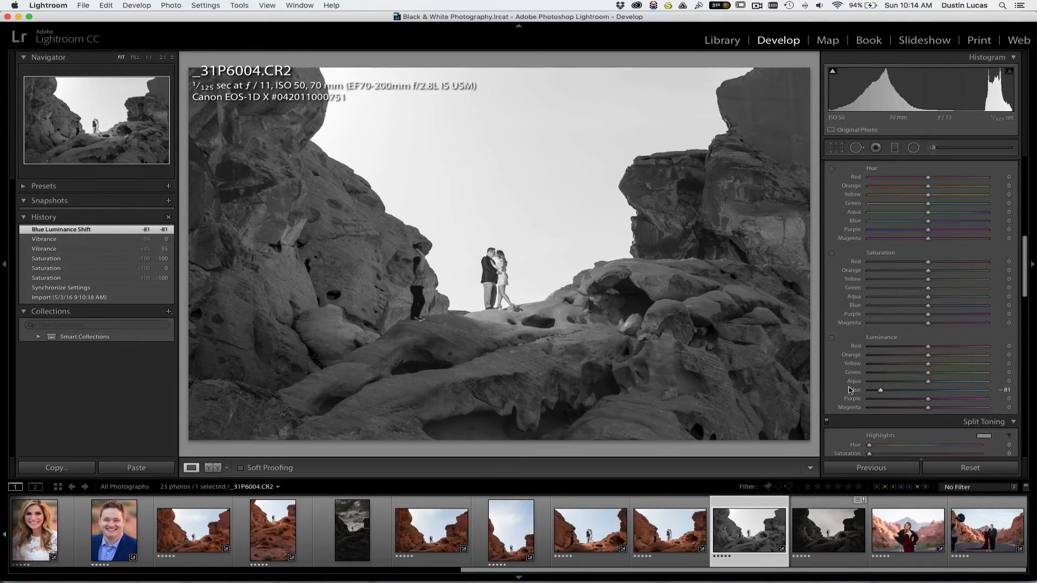
{"action": "double_click", "coordinate": [881, 389]}
Step: Reset Saturation to 0, then try the black-and-white conversion and undo it
{"action": "scroll", "coordinate": [884, 386], "scroll_direction": "up", "scroll_amount": 10}
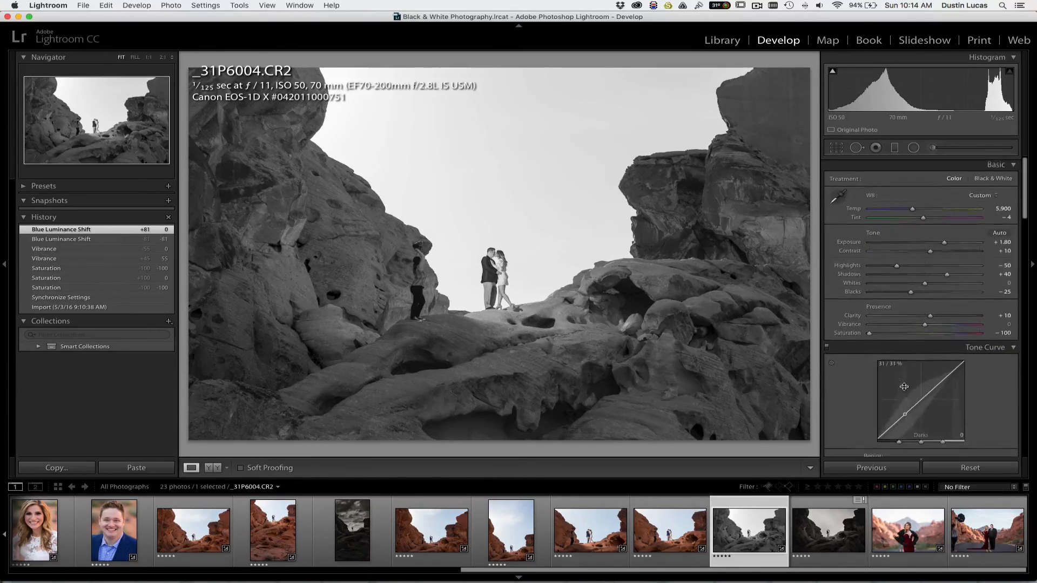
{"action": "double_click", "coordinate": [847, 332]}
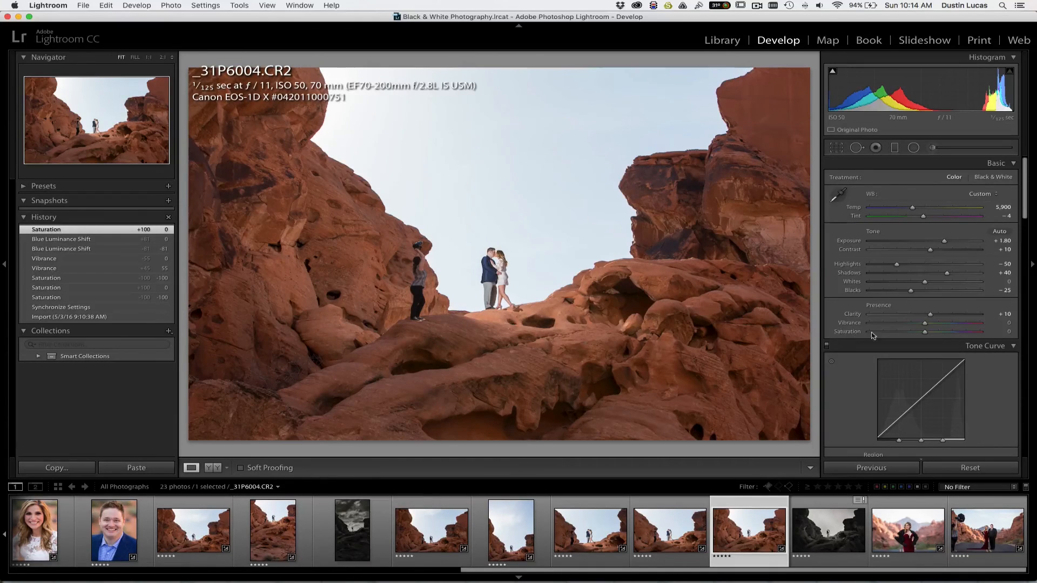
{"action": "key", "text": "v"}
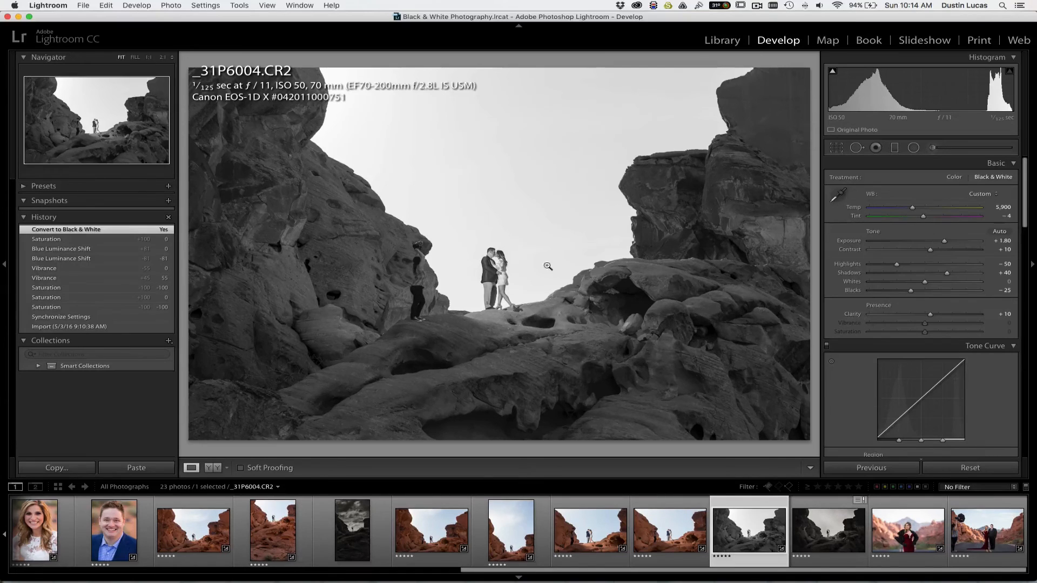
{"action": "key", "text": "super+z"}
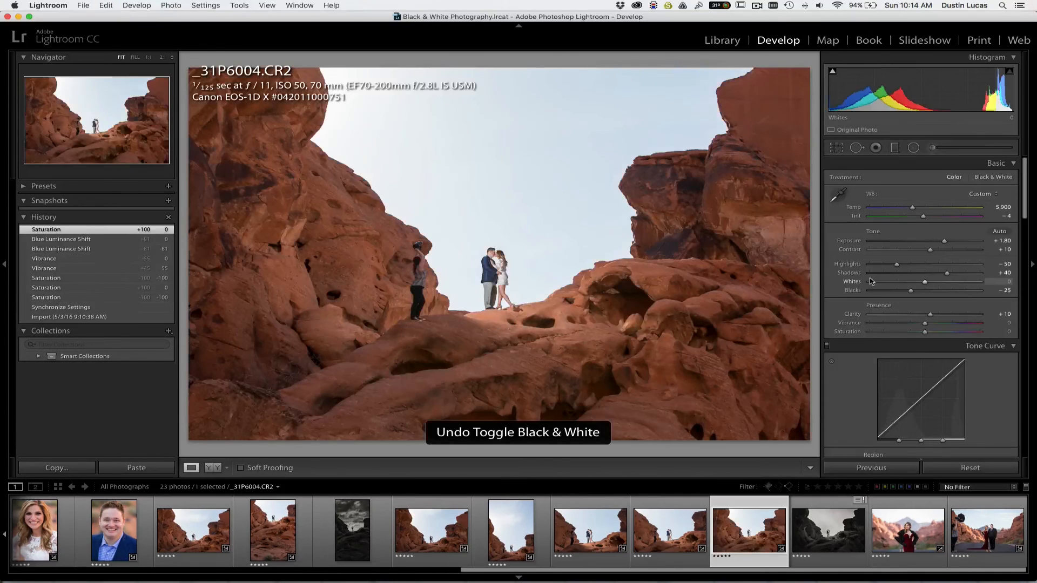
Step: Create a virtual copy of the color photo and lower the copy's Saturation to -99
{"action": "key", "text": "super+apostrophe"}
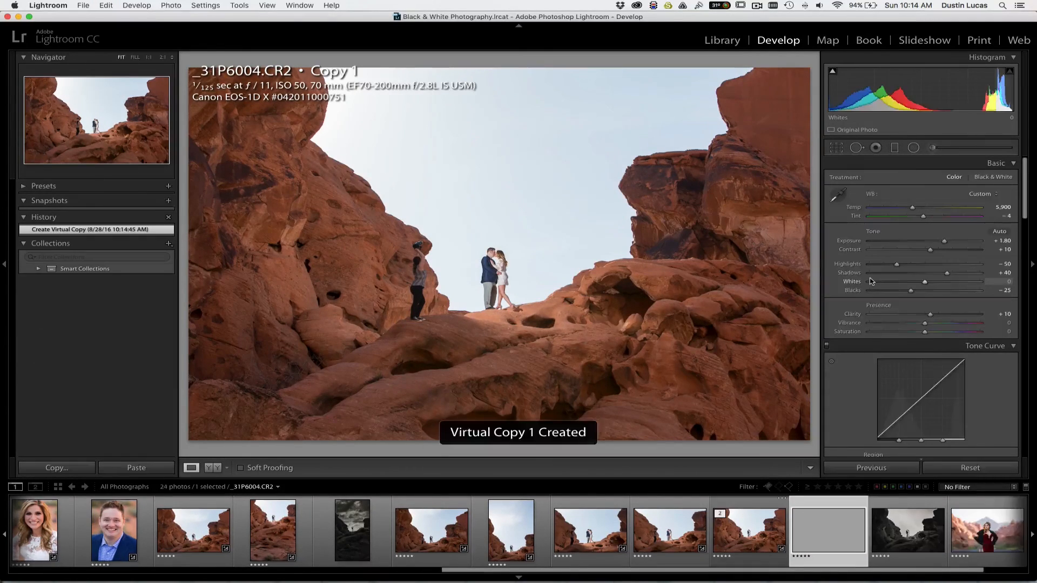
{"action": "left_click_drag", "start_coordinate": [925, 332], "coordinate": [865, 334]}
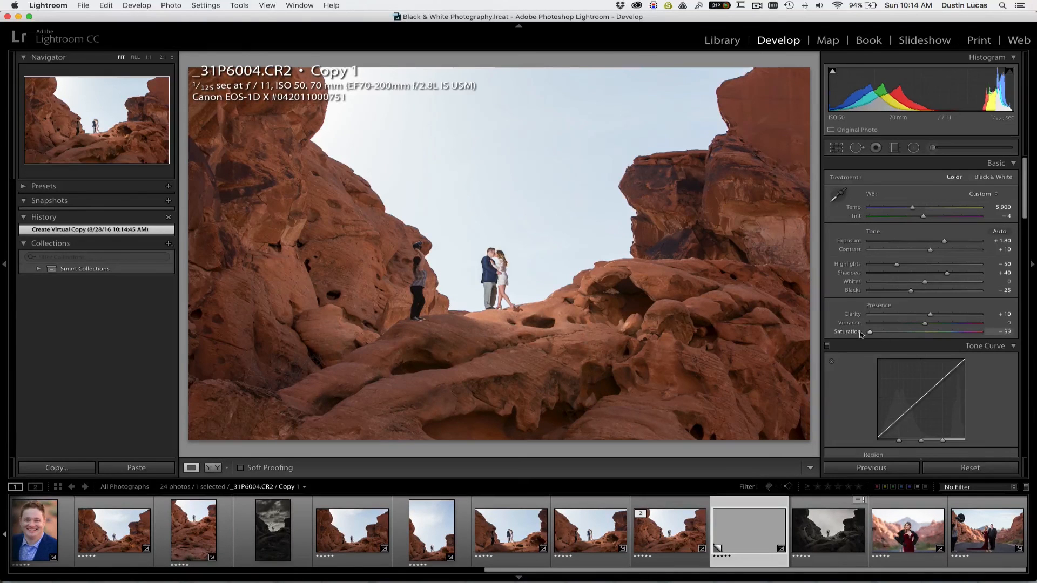
Step: Convert the original _31P6004.CR2 to black and white and compare it back and forth with the desaturated virtual copy
{"action": "left_click", "coordinate": [661, 542]}
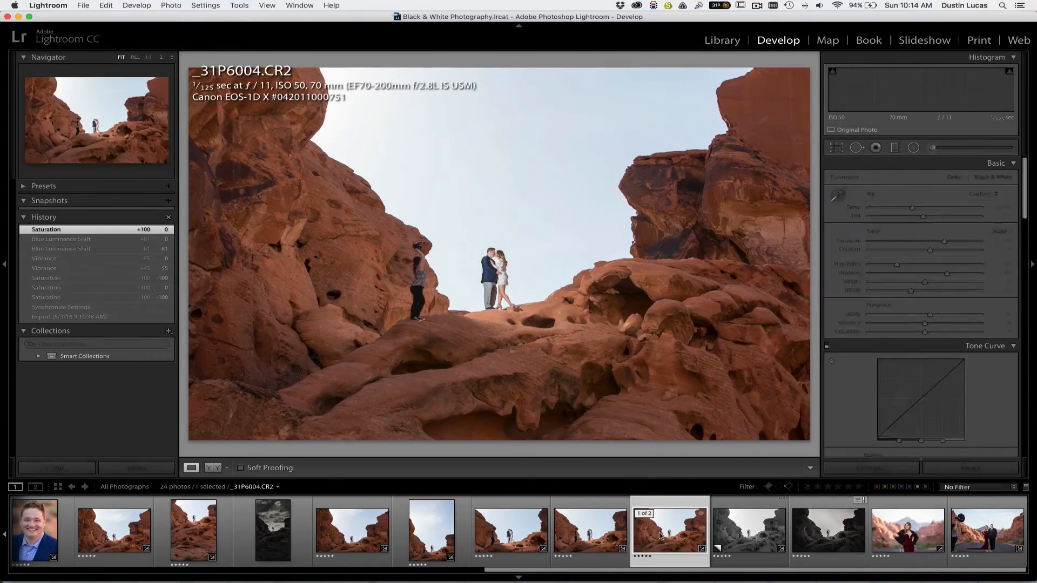
{"action": "key", "text": "Right"}
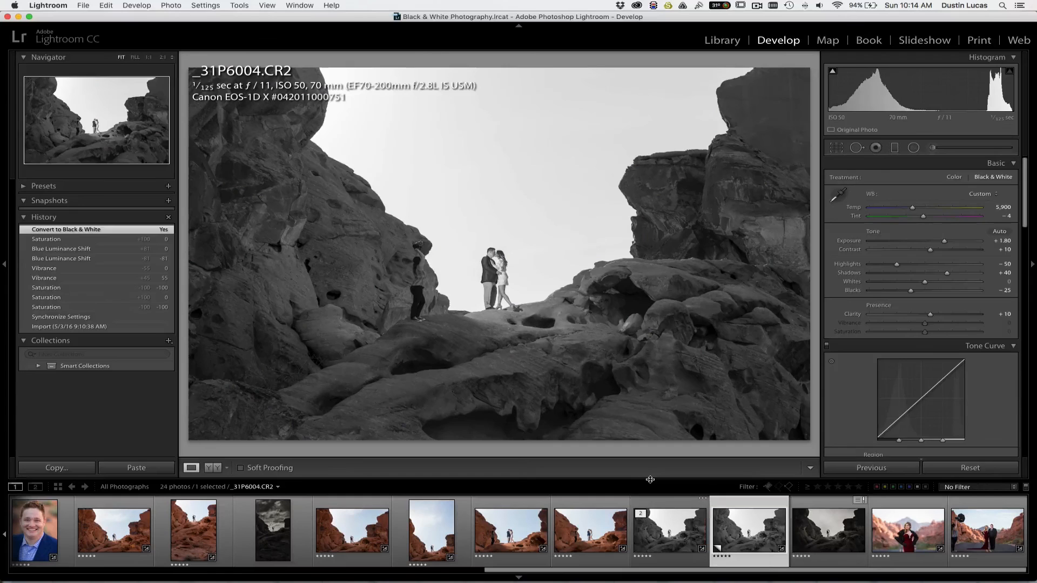
{"action": "key", "text": "Right"}
{"action": "key", "text": "Left"}
{"action": "key", "text": "Right"}
{"action": "key", "text": "Left"}
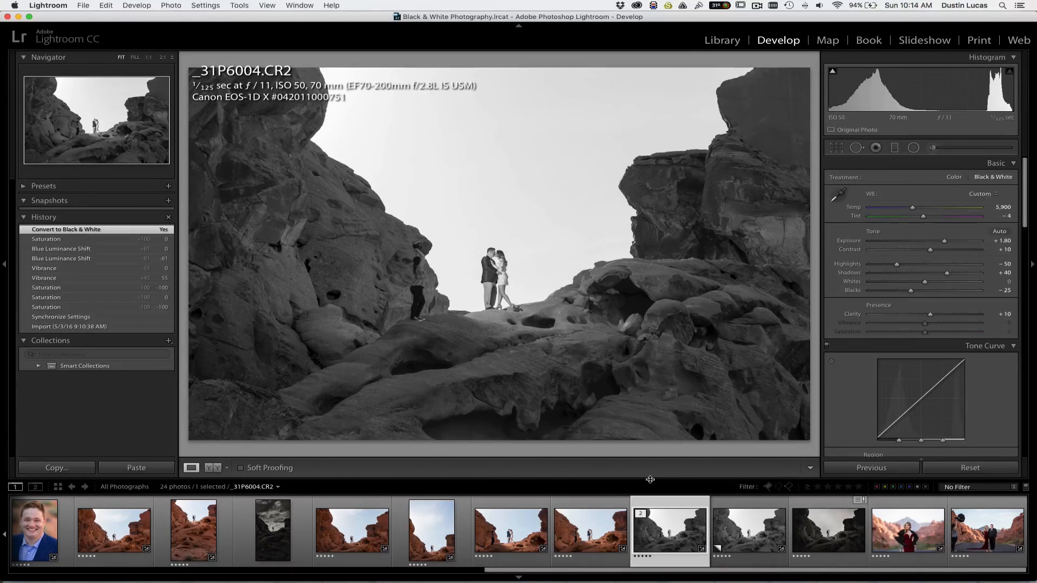
{"action": "key", "text": "Right"}
{"action": "key", "text": "Left"}
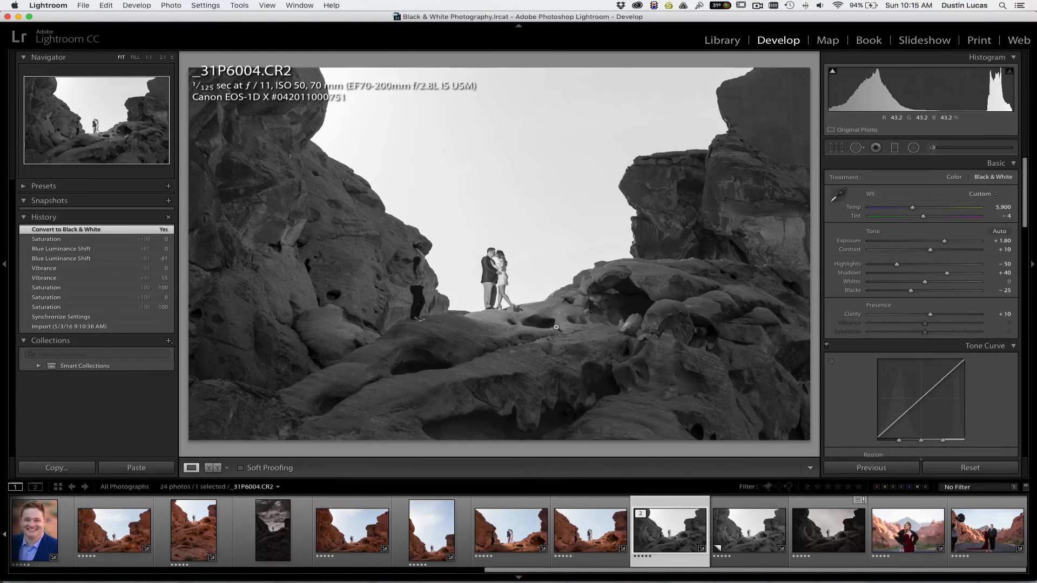
Step: View the black-and-white _31P6004.CR2 against a blacked-out interface, then restore the normal display
{"action": "key", "text": "l"}
{"action": "key", "text": "l"}
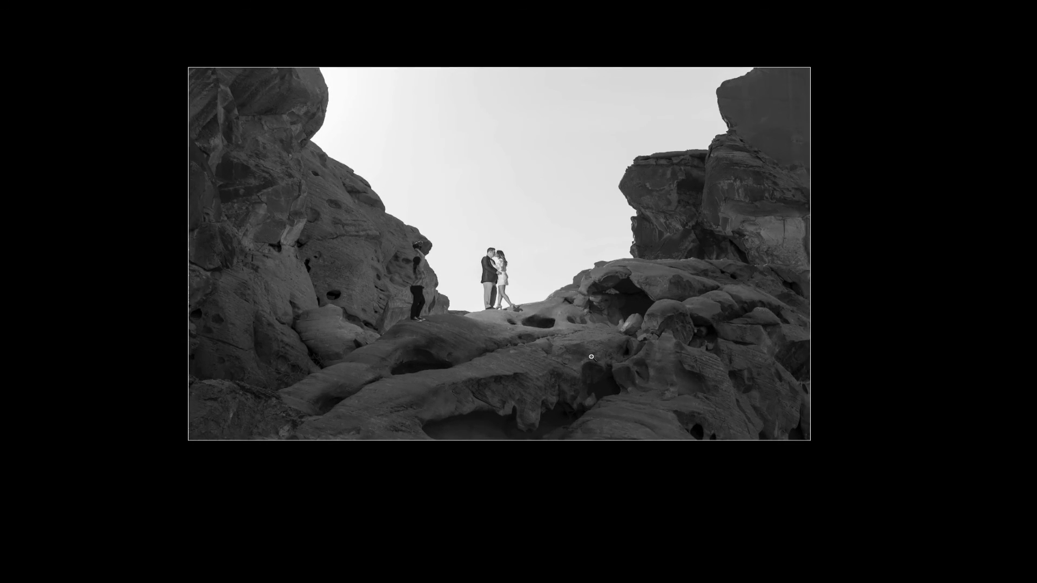
{"action": "key", "text": "l"}
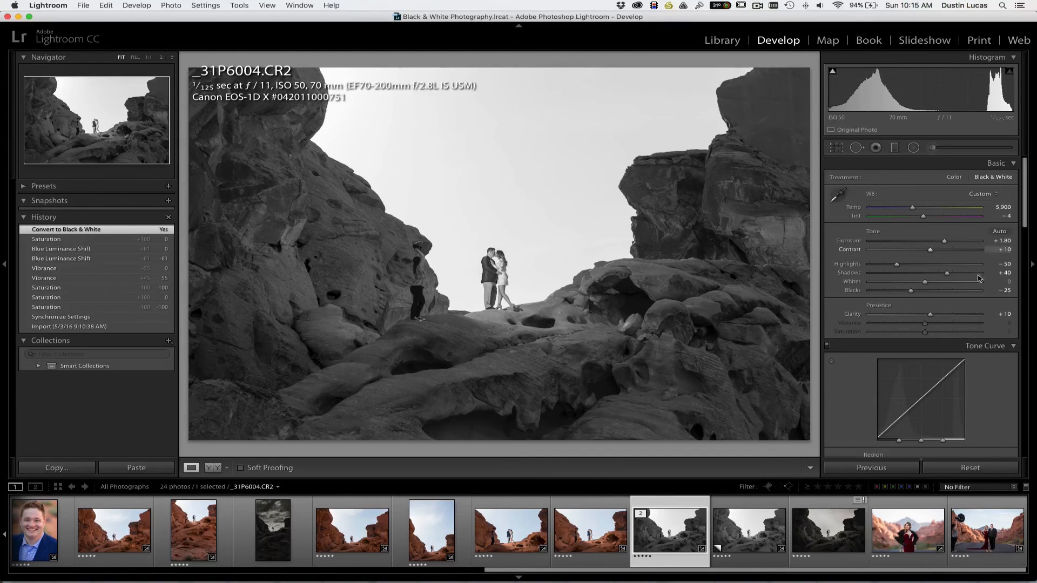
Step: Switch _31P6004.CR2 back to the color treatment and bring up its camera calibration settings
{"action": "scroll", "coordinate": [847, 238], "scroll_direction": "down", "scroll_amount": 15}
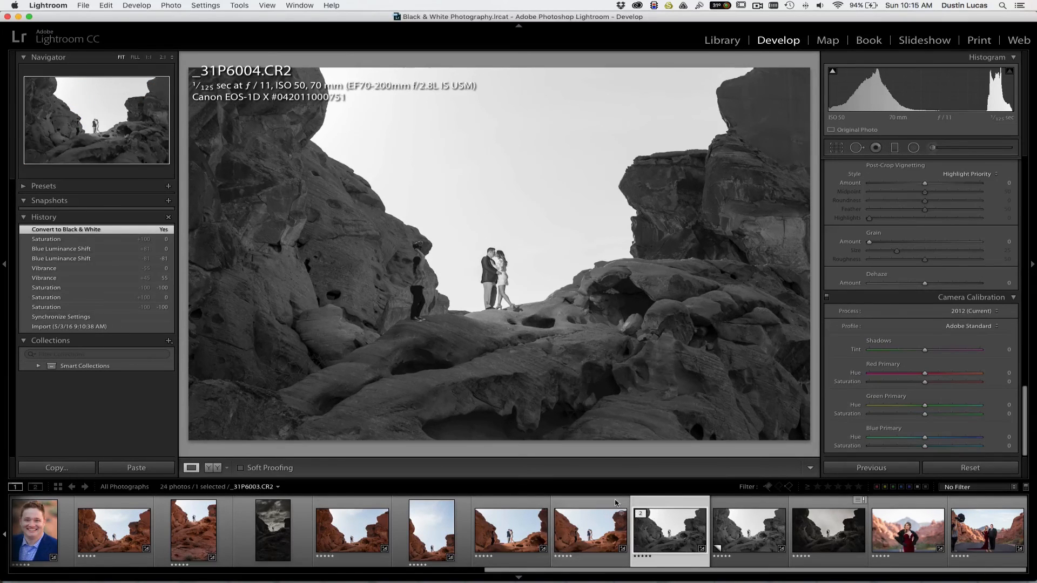
{"action": "key", "text": "v"}
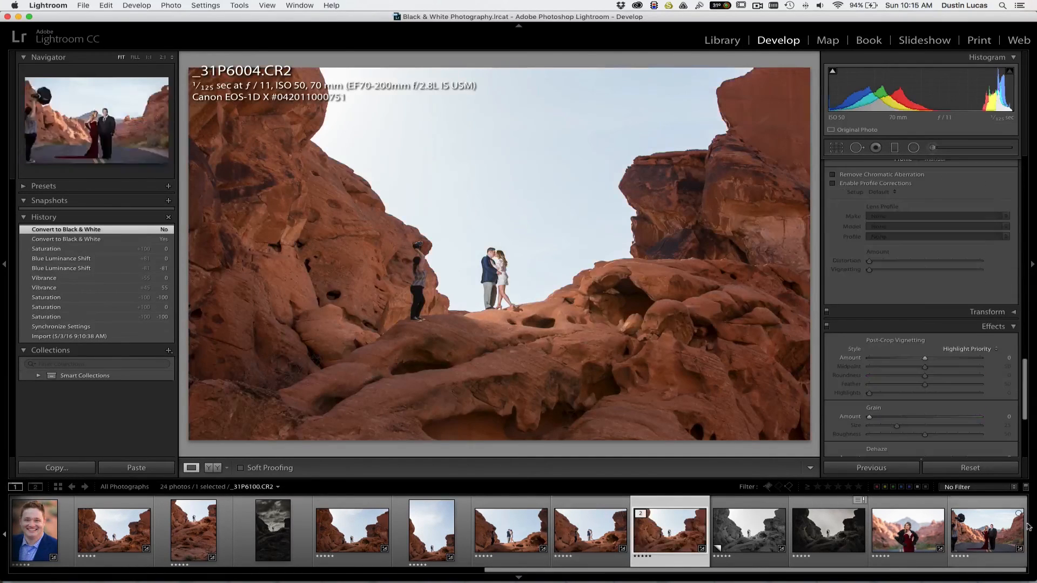
{"action": "scroll", "coordinate": [949, 412], "scroll_direction": "down", "scroll_amount": 8}
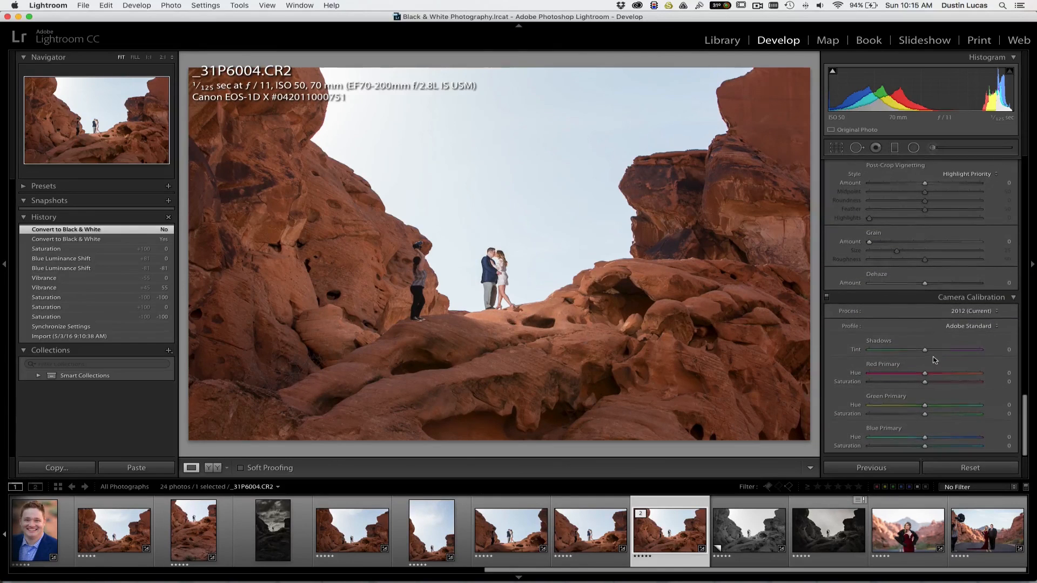
Step: Try the // Replichrome B+W and Kodak BW400CN - C camera profiles, then restore Adobe Standard
{"action": "left_click", "coordinate": [981, 326]}
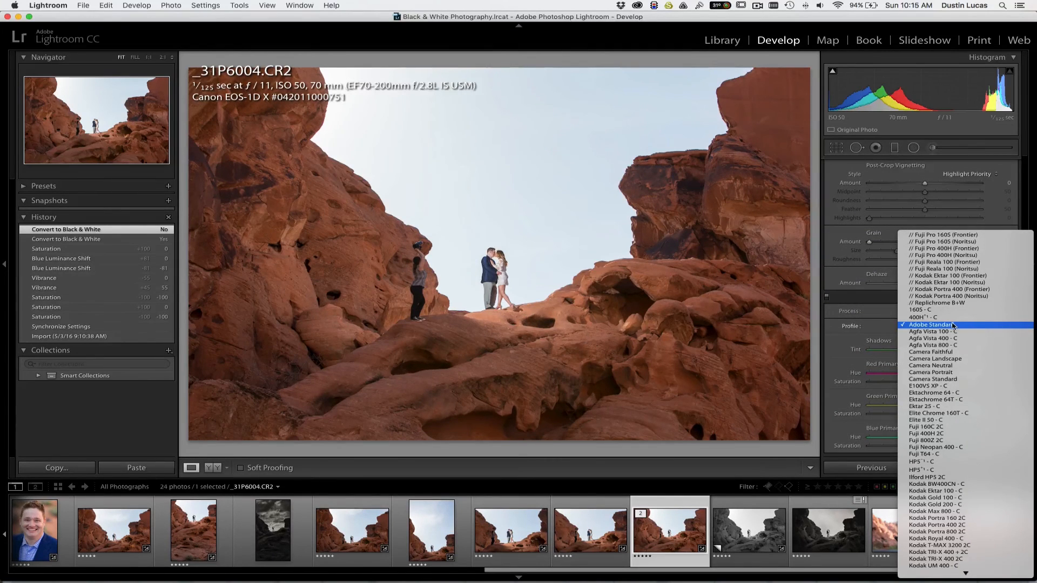
{"action": "scroll", "coordinate": [955, 411], "scroll_direction": "down", "scroll_amount": 5}
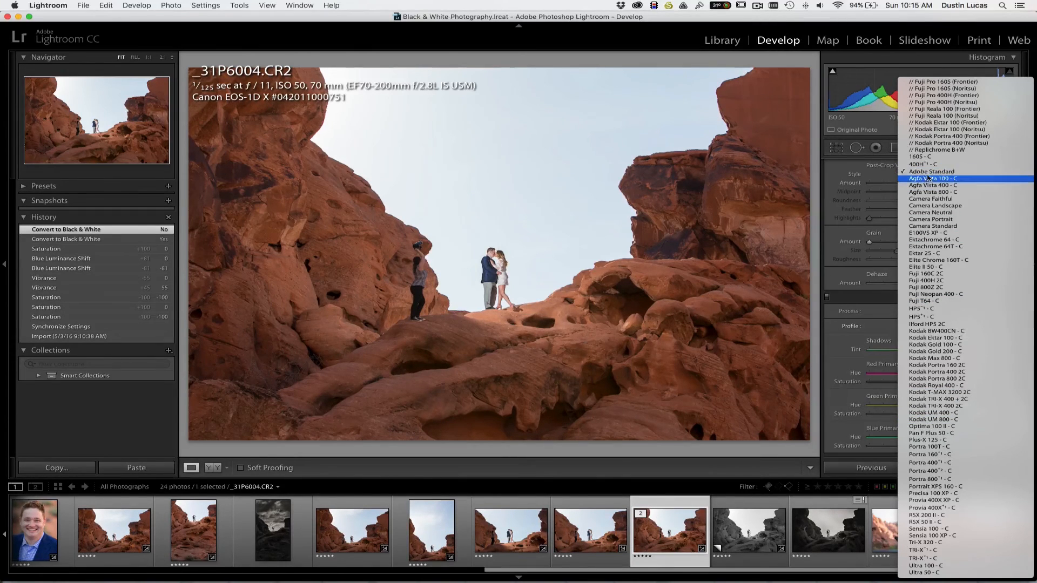
{"action": "left_click", "coordinate": [932, 151]}
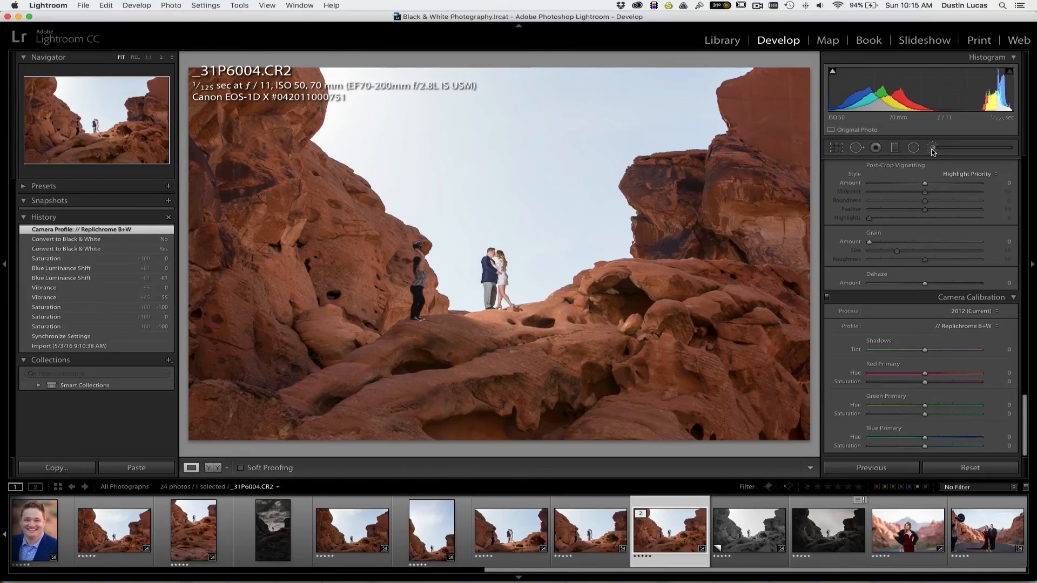
{"action": "left_click", "coordinate": [963, 327]}
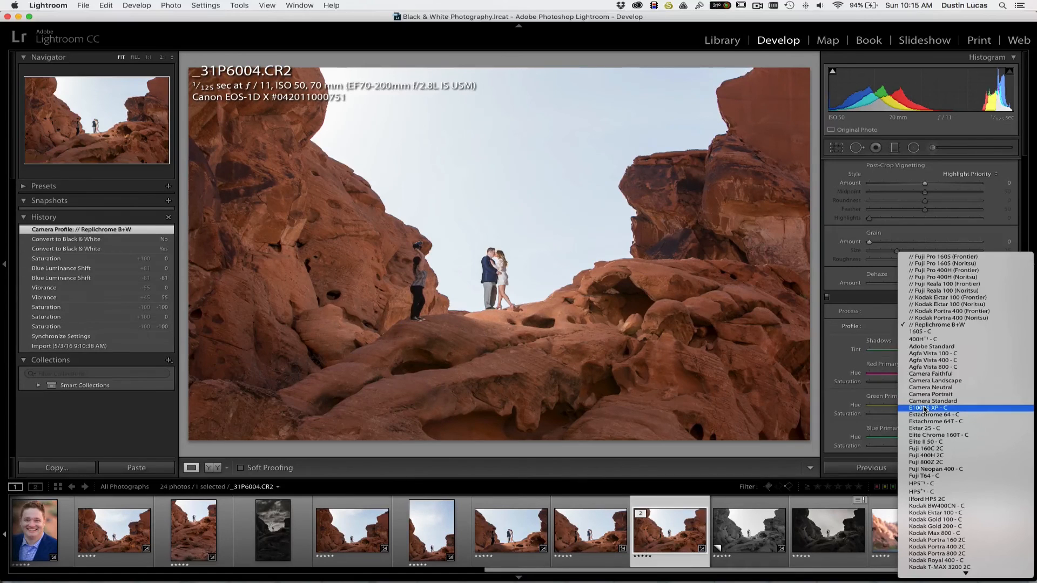
{"action": "left_click", "coordinate": [936, 506]}
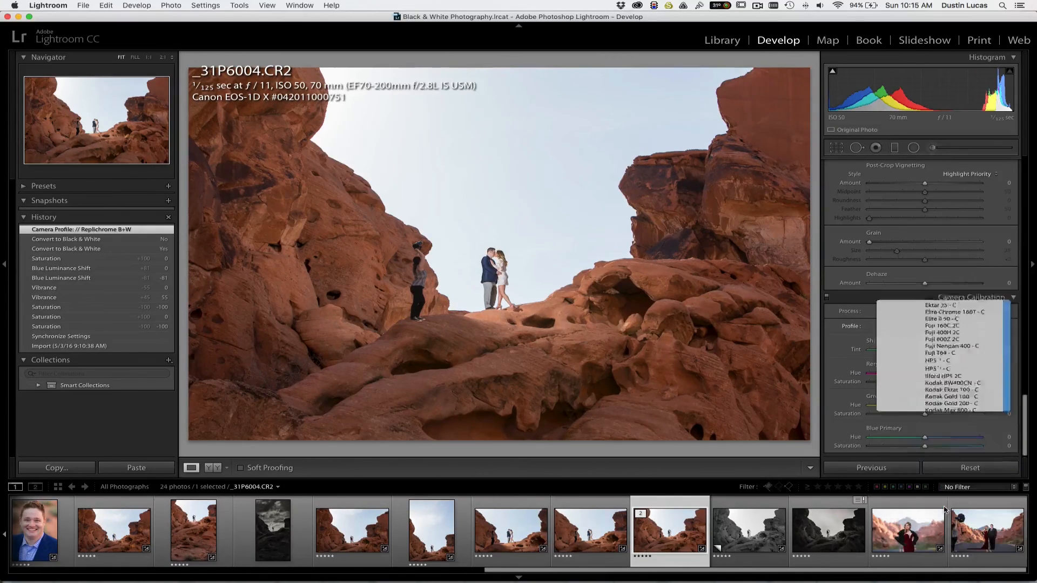
{"action": "left_click", "coordinate": [943, 329]}
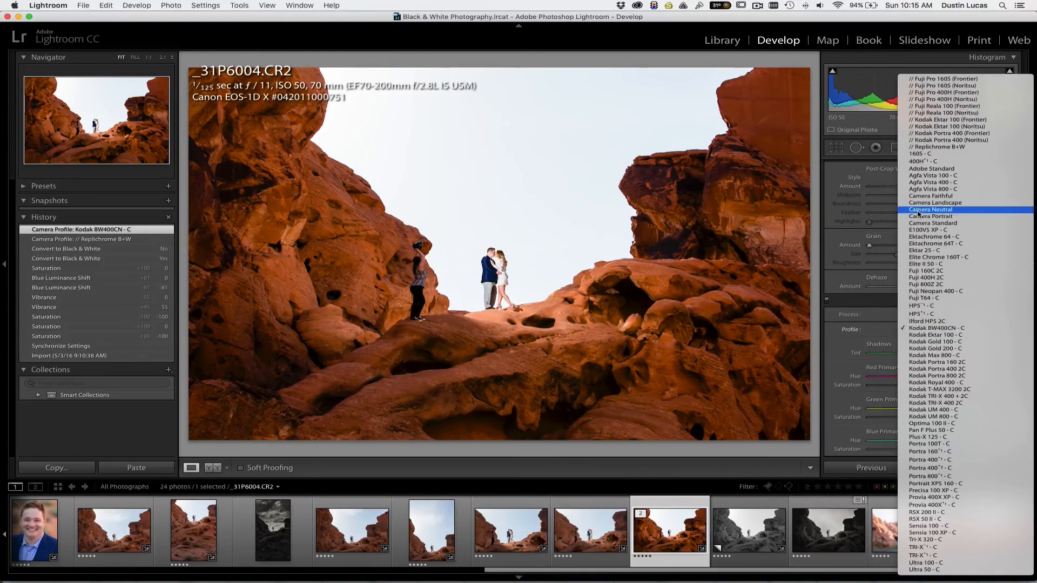
{"action": "left_click", "coordinate": [940, 169]}
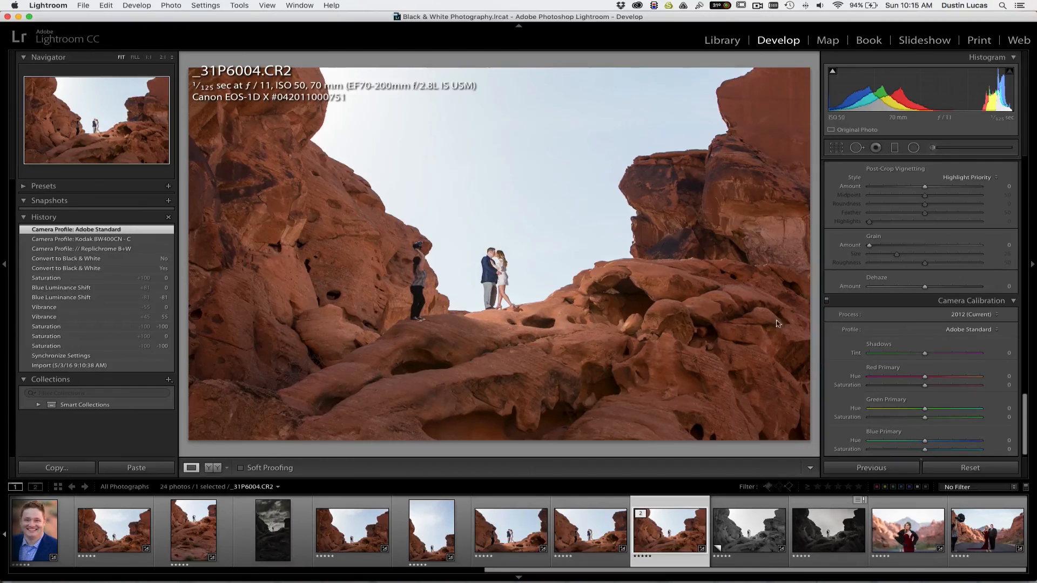
Step: Import _DSC8082.NEF from the #Personal Work folder into the catalog, adding it at its current location
{"action": "key", "text": "g"}
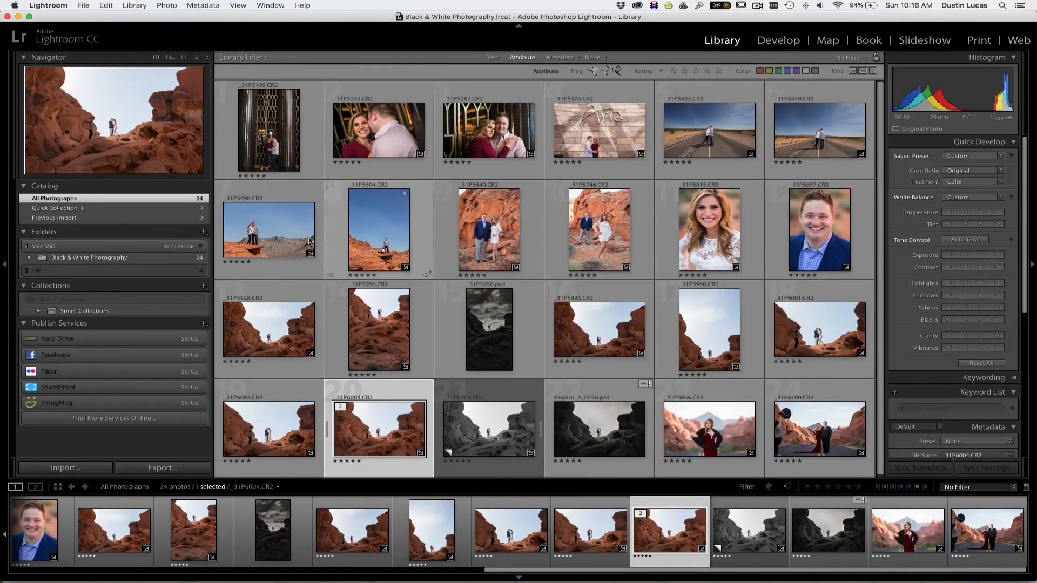
{"action": "key", "text": "super+shift+i"}
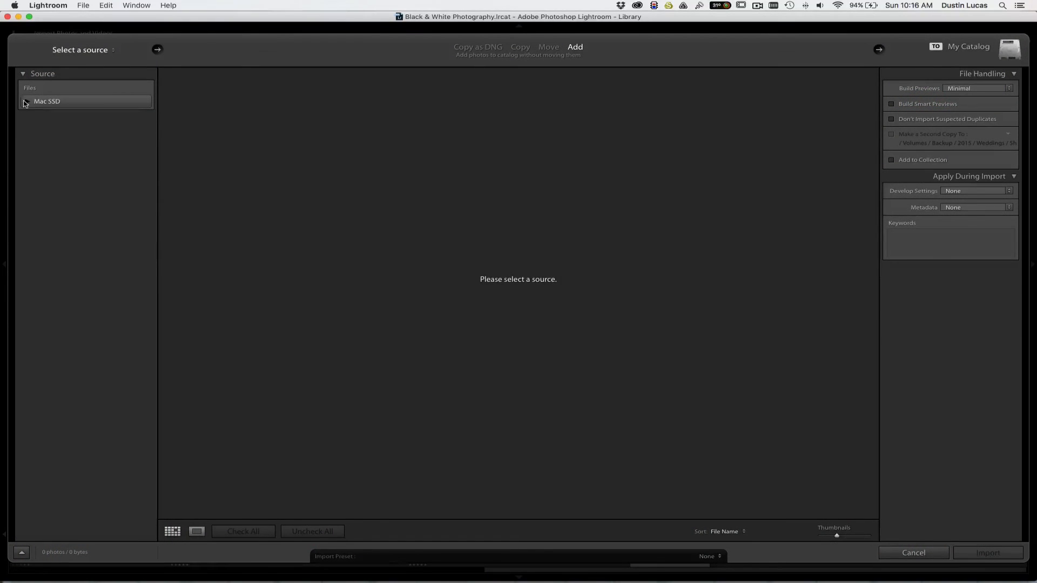
{"action": "left_click", "coordinate": [30, 572]}
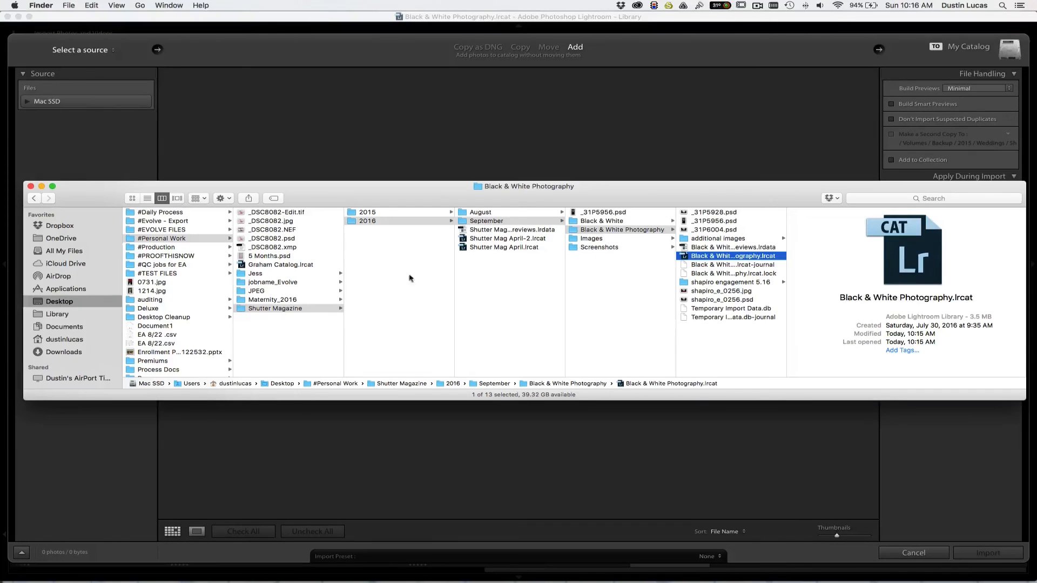
{"action": "left_click", "coordinate": [272, 231]}
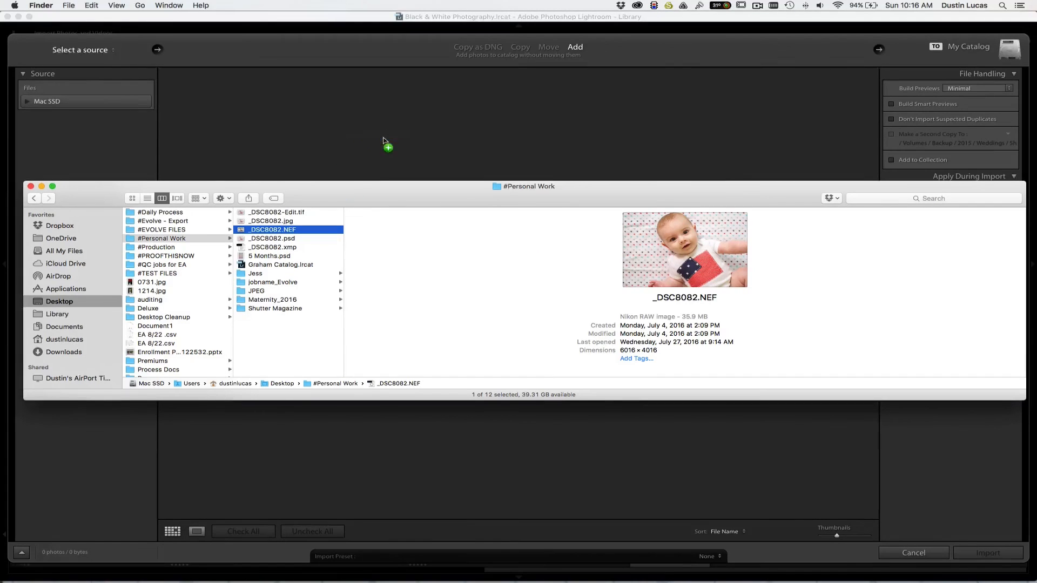
{"action": "left_click_drag", "start_coordinate": [385, 142], "coordinate": [385, 144]}
{"action": "left_click", "coordinate": [680, 451]}
{"action": "left_click", "coordinate": [987, 553]}
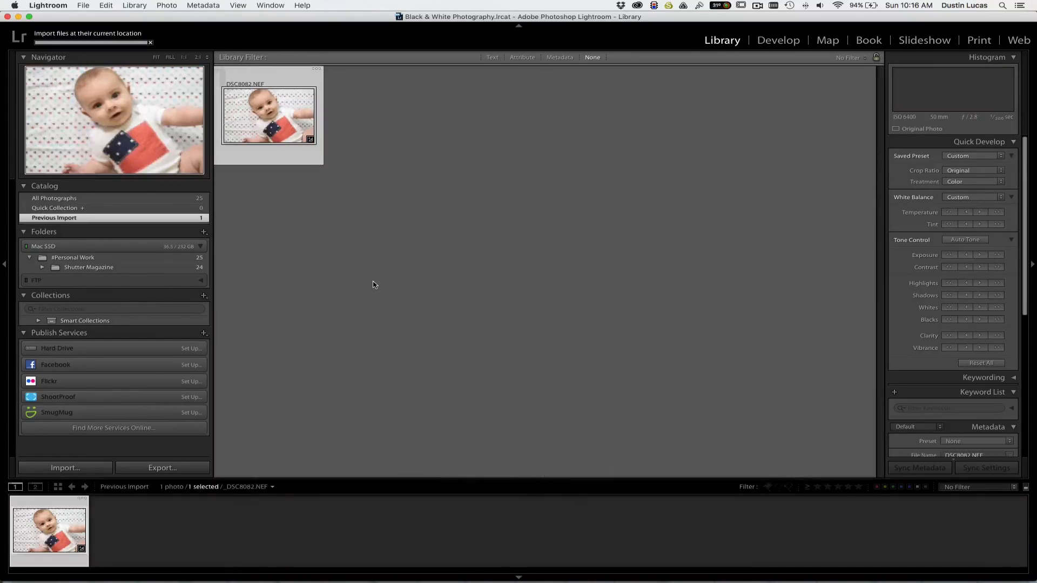
Step: Develop _DSC8082.NEF in a side-by-side before/after view and set its camera profile to Camera Monochrome
{"action": "key", "text": "d"}
{"action": "key", "text": "y"}
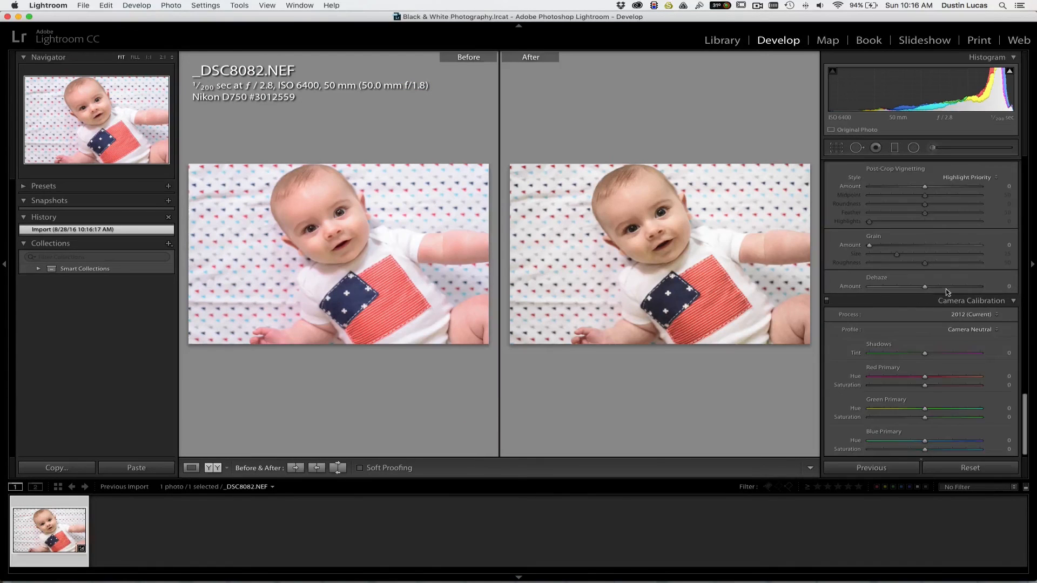
{"action": "scroll", "coordinate": [953, 292], "scroll_direction": "up", "scroll_amount": 5}
{"action": "scroll", "coordinate": [971, 317], "scroll_direction": "down", "scroll_amount": 8}
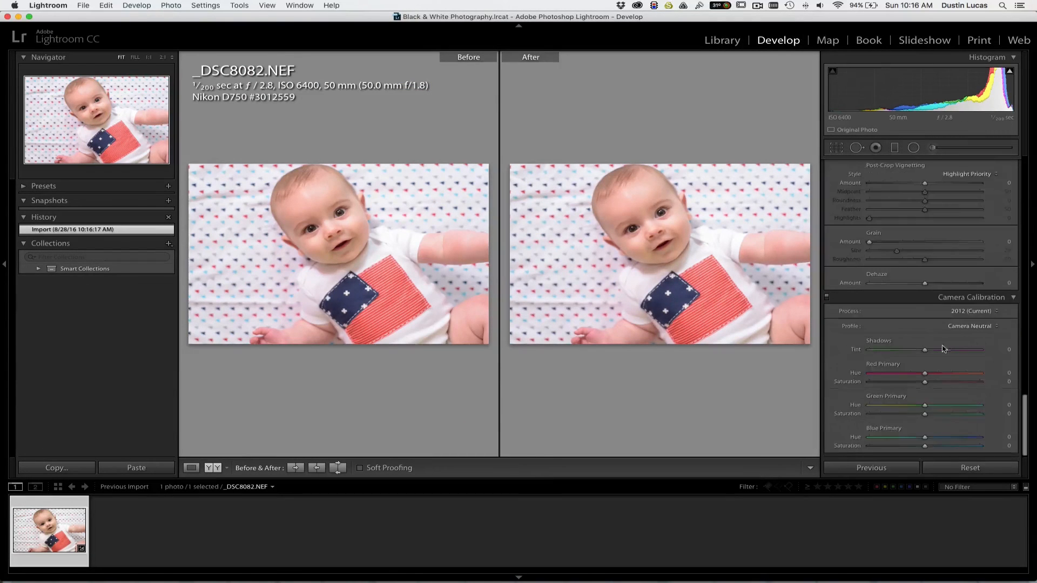
{"action": "left_click", "coordinate": [954, 327]}
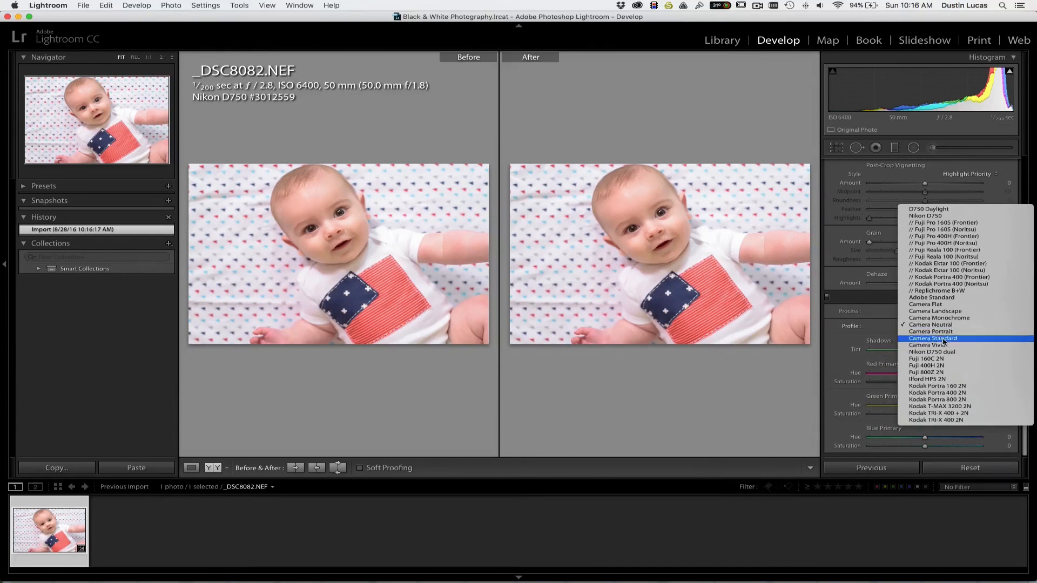
{"action": "left_click", "coordinate": [951, 319]}
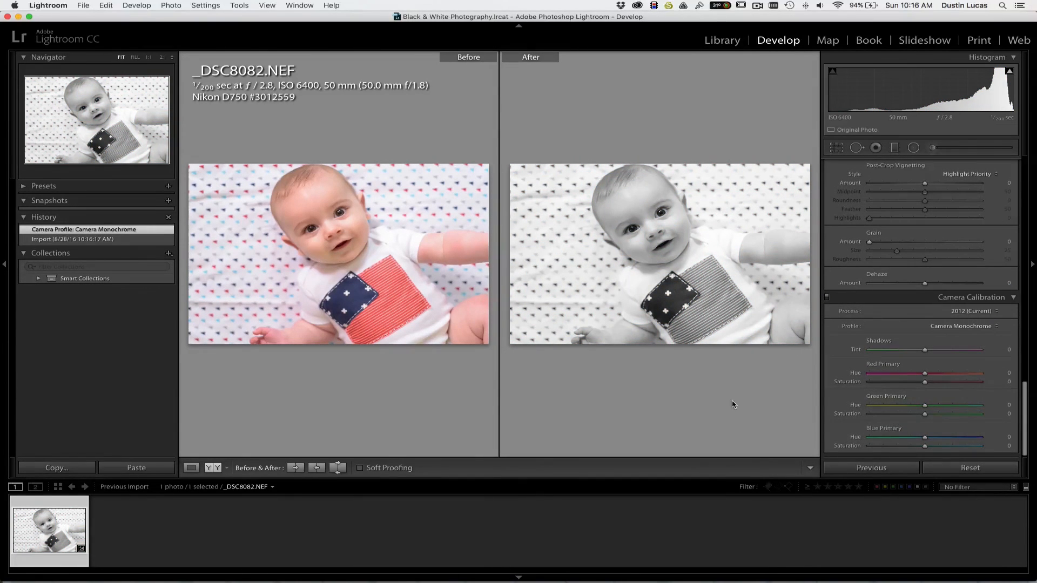
Step: Return to the single-photo view and examine which treatment and HSL / Color / B&W controls the monochrome profile leaves available
{"action": "key", "text": "y"}
{"action": "scroll", "coordinate": [891, 376], "scroll_direction": "up", "scroll_amount": 10}
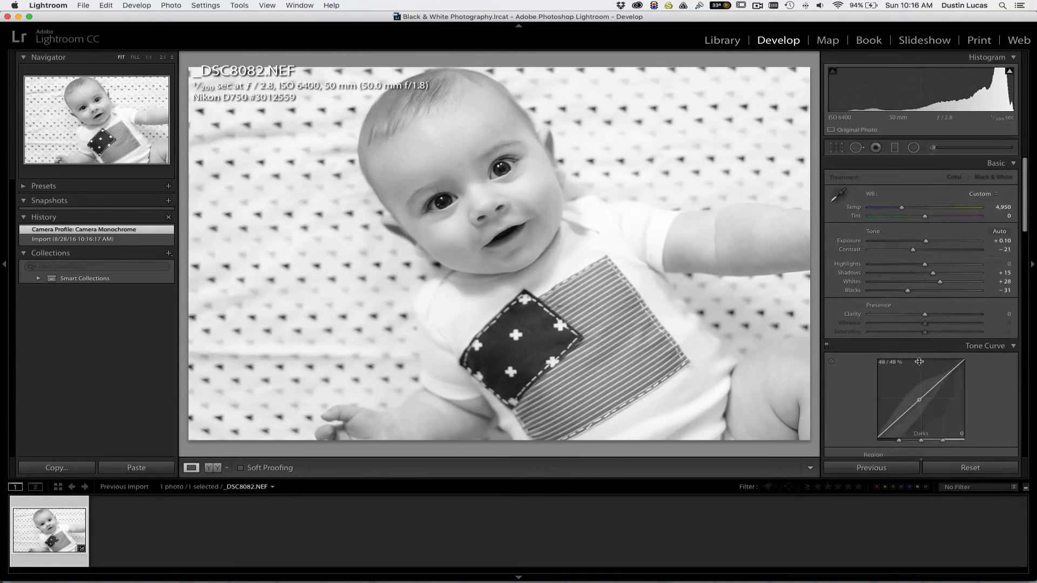
{"action": "scroll", "coordinate": [913, 373], "scroll_direction": "down", "scroll_amount": 6}
{"action": "scroll", "coordinate": [921, 365], "scroll_direction": "down", "scroll_amount": 2}
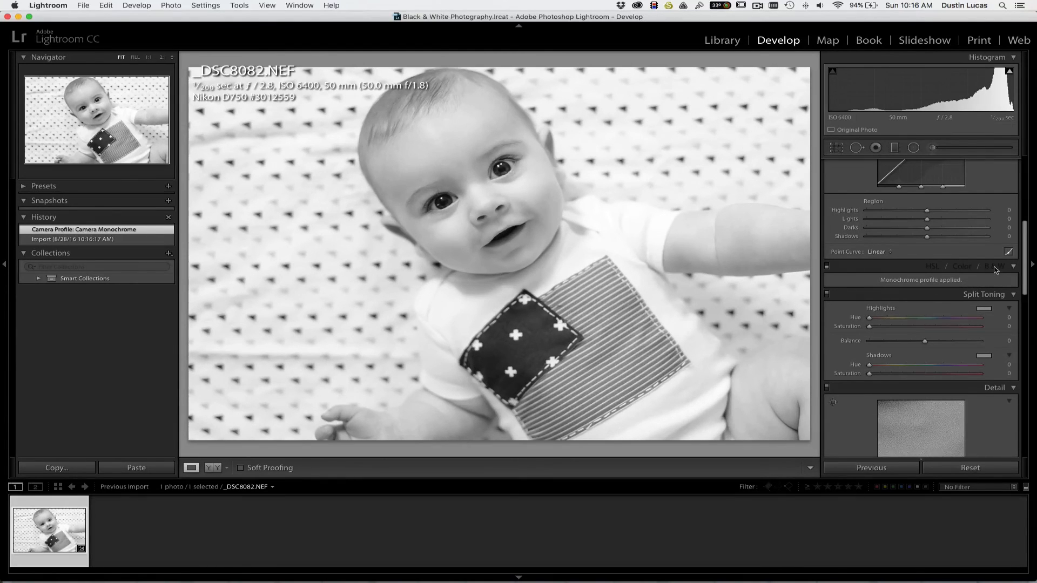
{"action": "scroll", "coordinate": [940, 294], "scroll_direction": "up", "scroll_amount": 10}
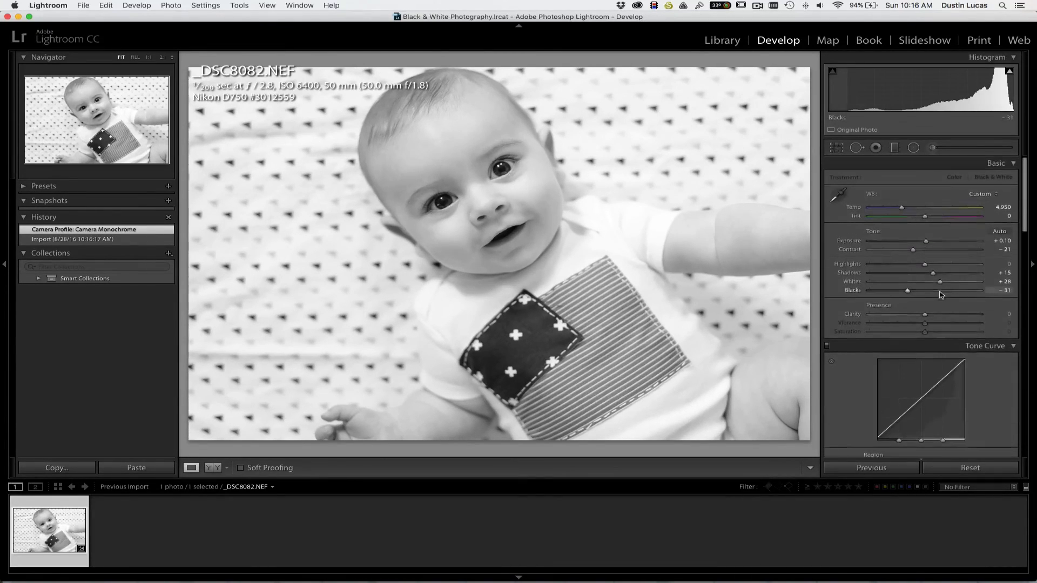
Step: Set Highlights to -75 and Shadows to +24, and automatically adjust Blacks to -38 and Whites to +33
{"action": "left_click_drag", "start_coordinate": [925, 264], "coordinate": [885, 265]}
{"action": "double_click", "coordinate": [908, 290], "text": "shift"}
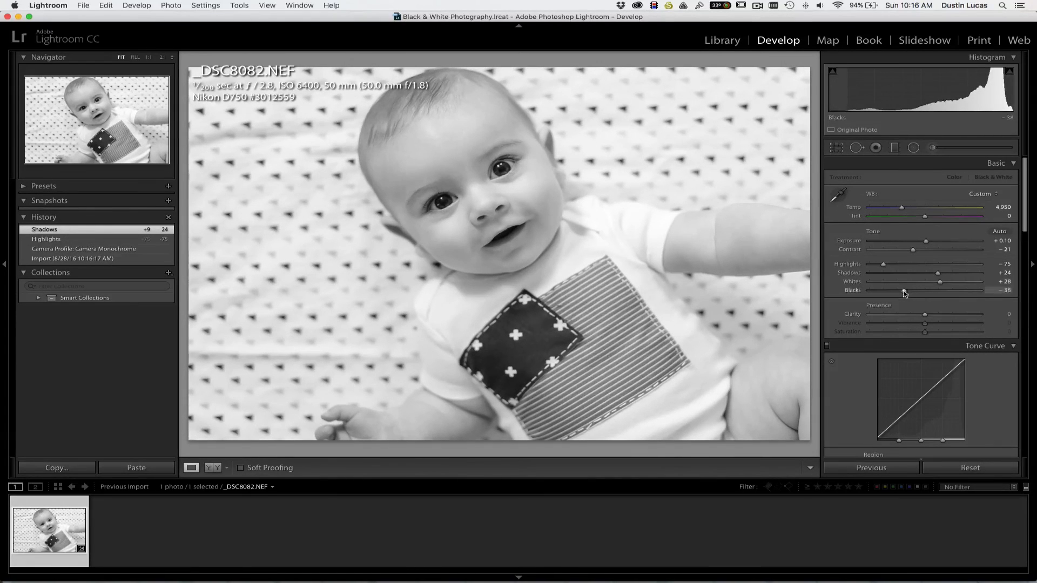
{"action": "double_click", "coordinate": [852, 282], "text": "shift"}
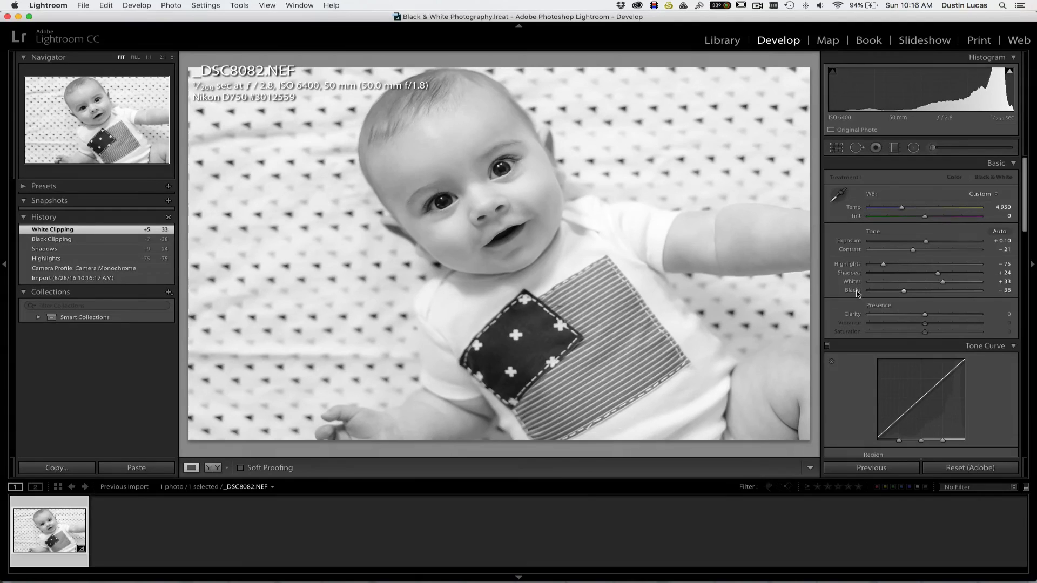
Step: Refine the baby photo's tones with automatic Blacks at -59, Highlights -80, Exposure 0.00 and Shadows +34
{"action": "double_click", "coordinate": [853, 291], "text": "shift"}
{"action": "key", "text": "Down"}
{"action": "key", "text": "Down"}
{"action": "key", "text": "Down"}
{"action": "key", "text": "Down"}
{"action": "key", "text": "Up"}
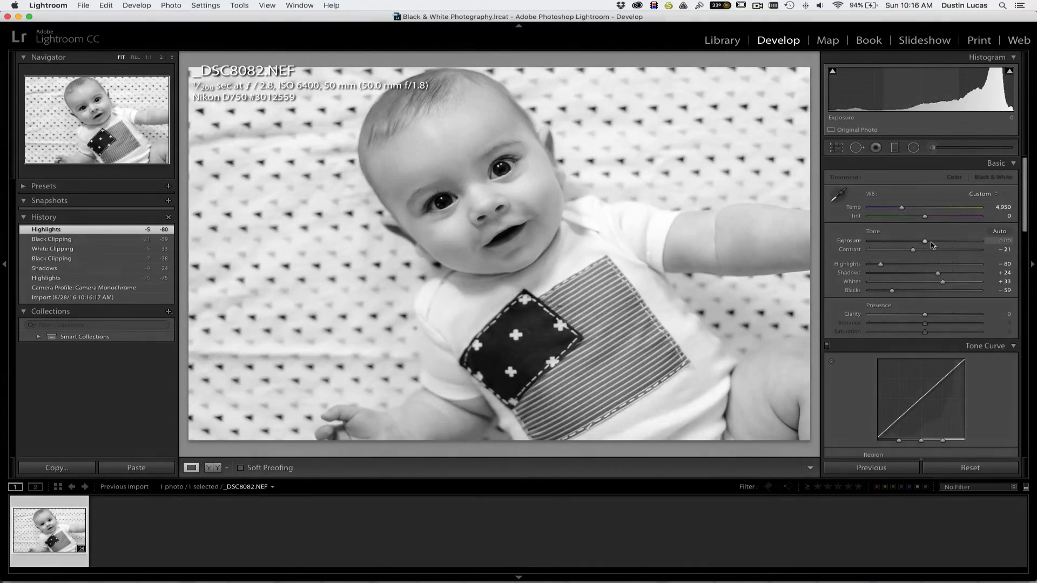
{"action": "key", "text": "Up"}
{"action": "key", "text": "Up"}
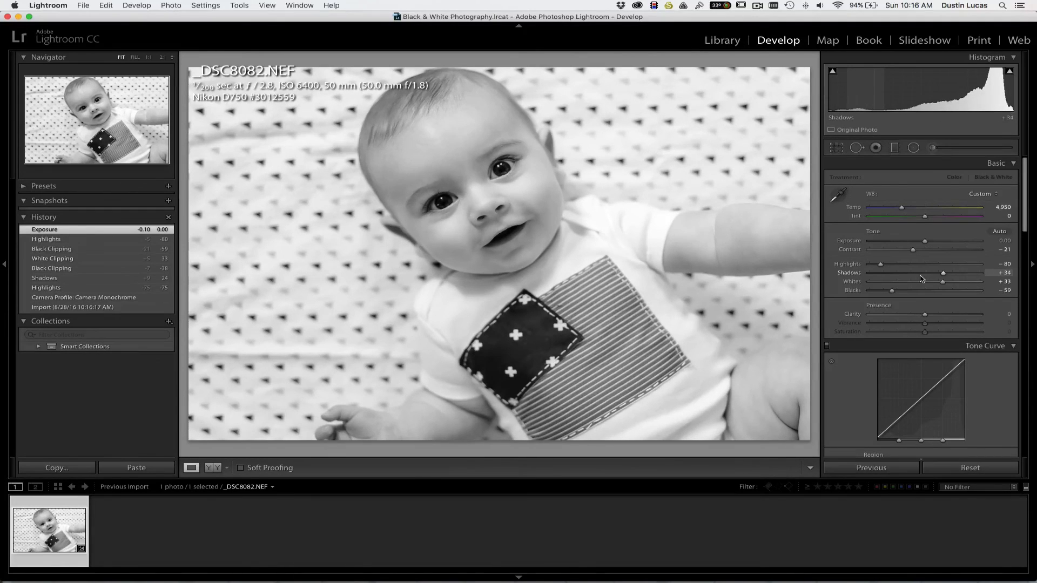
{"action": "scroll", "coordinate": [922, 279], "scroll_direction": "down", "scroll_amount": 15}
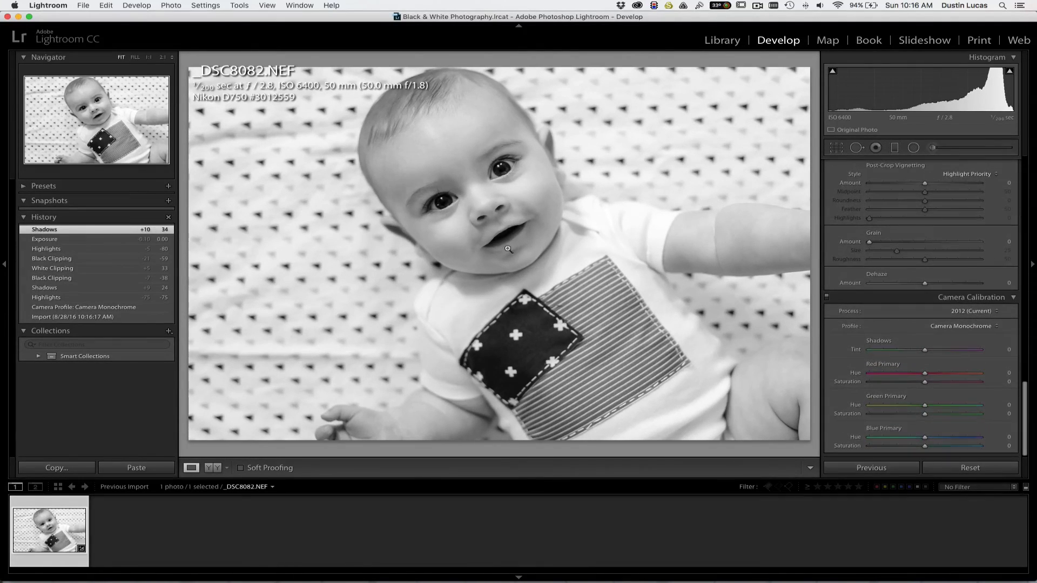
Step: Open the desaturated virtual copy of _31P6004.CR2 from all photographs in Develop with a side-by-side before/after view
{"action": "key", "text": "g"}
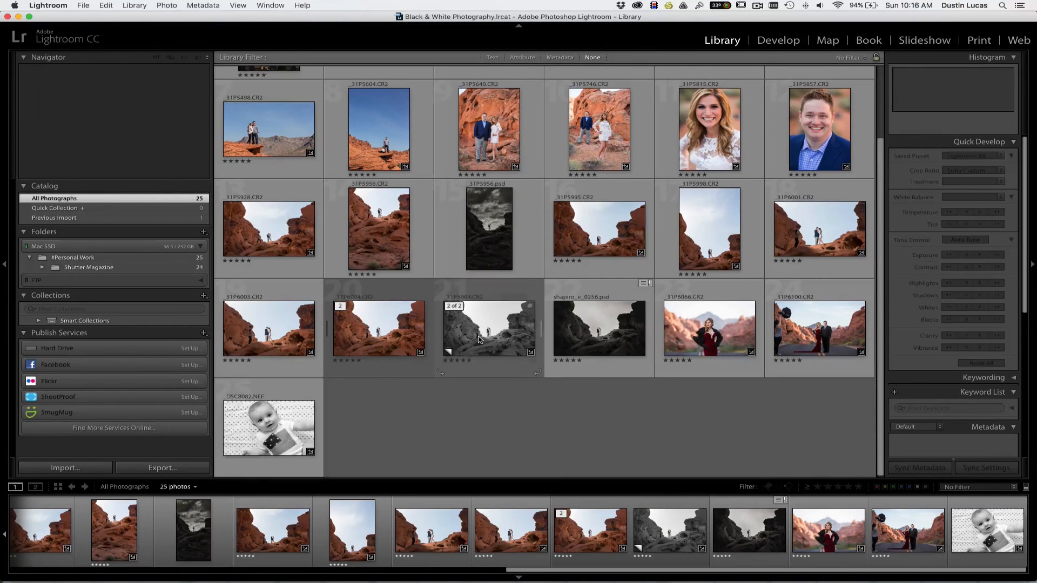
{"action": "double_click", "coordinate": [479, 337]}
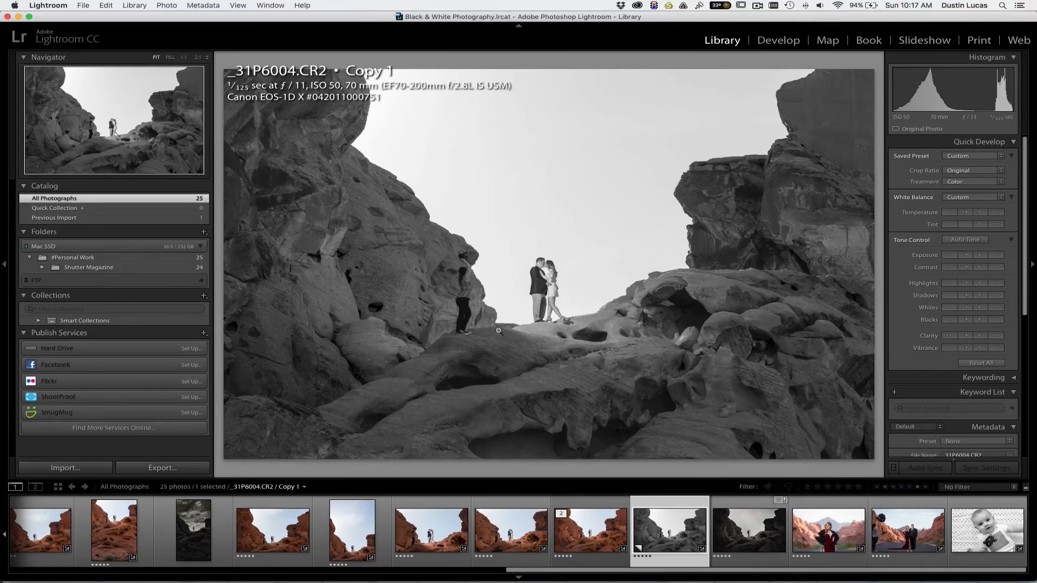
{"action": "key", "text": "d"}
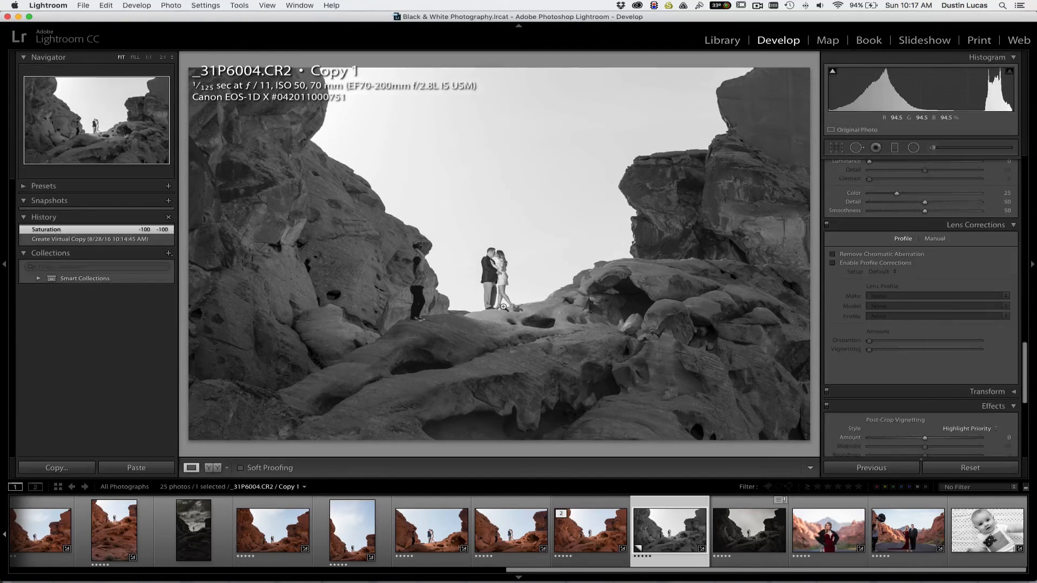
{"action": "key", "text": "y"}
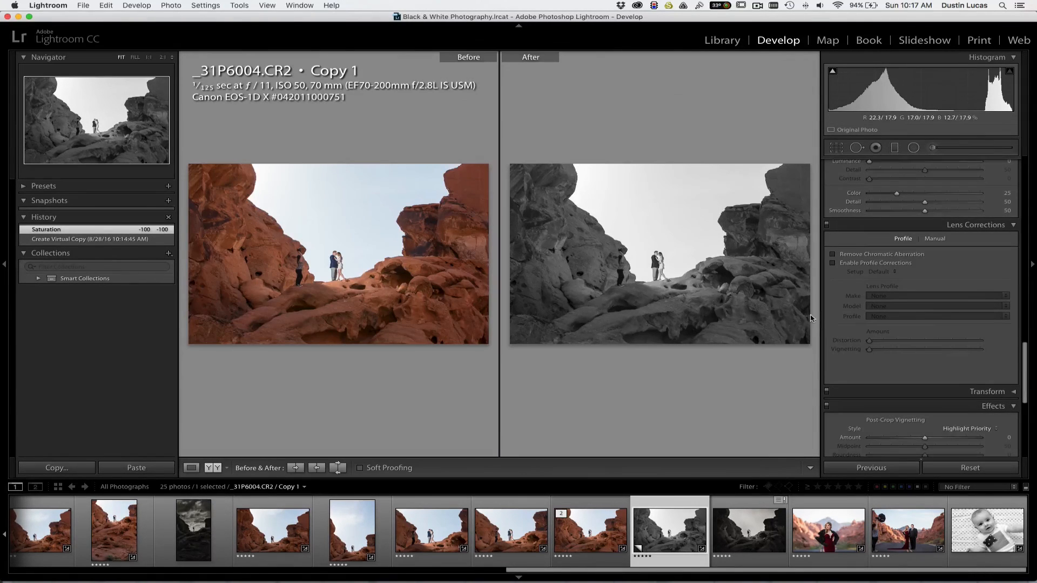
Step: Reset the virtual copy's Blacks to 0
{"action": "scroll", "coordinate": [915, 319], "scroll_direction": "up", "scroll_amount": 10}
{"action": "scroll", "coordinate": [918, 320], "scroll_direction": "down", "scroll_amount": 1}
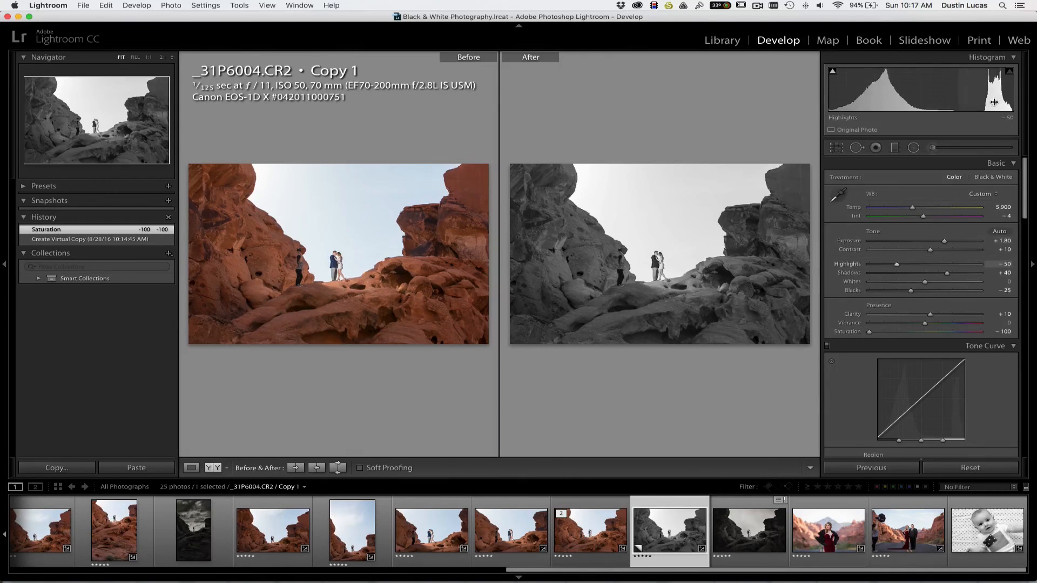
{"action": "double_click", "coordinate": [859, 292]}
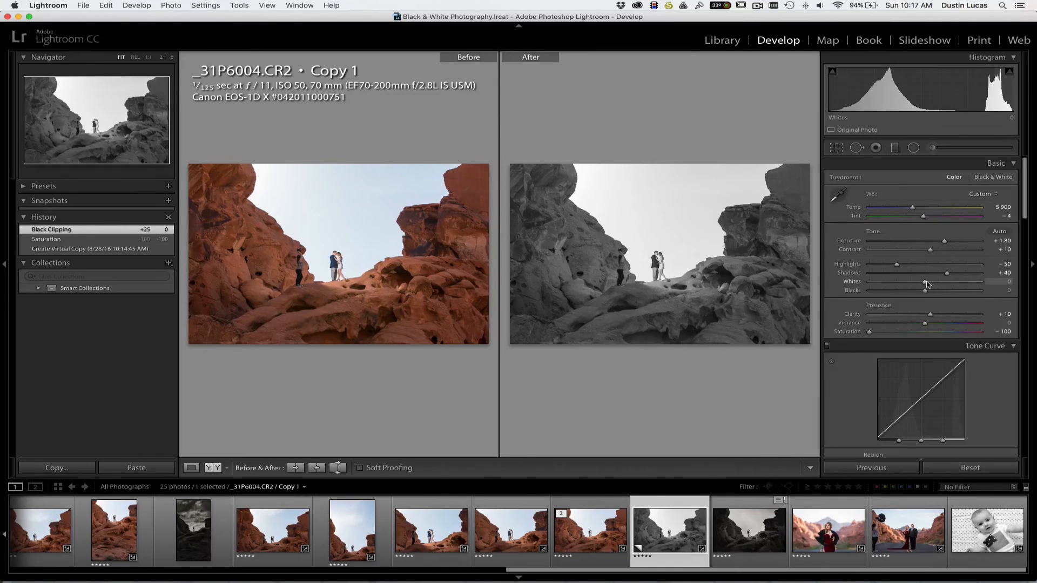
Step: Reset Shadows, Highlights, Contrast and Exposure to 0 and return to the single-photo Loupe view
{"action": "double_click", "coordinate": [856, 274]}
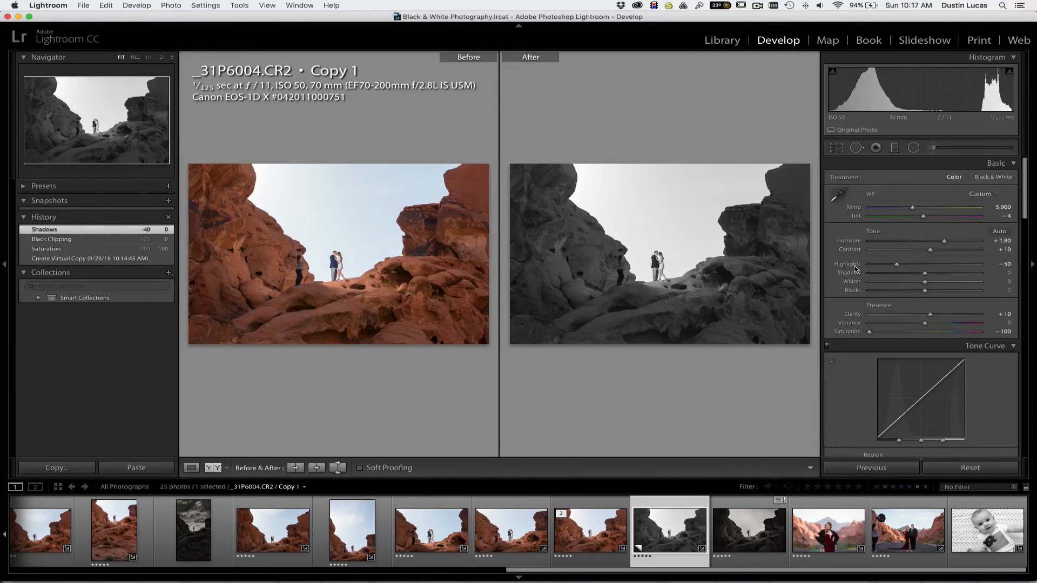
{"action": "double_click", "coordinate": [855, 264]}
{"action": "key", "text": "y"}
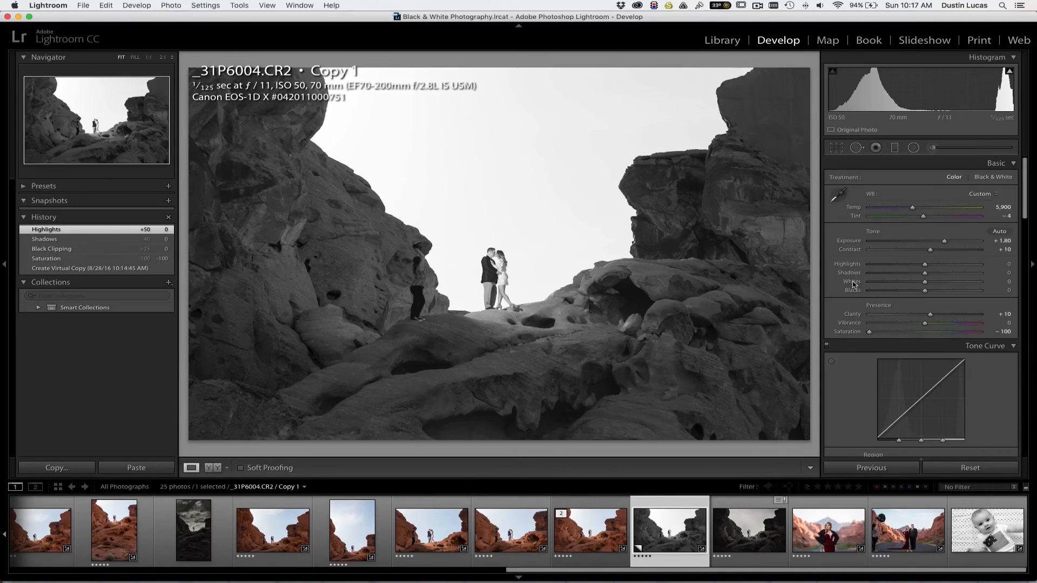
{"action": "double_click", "coordinate": [858, 251]}
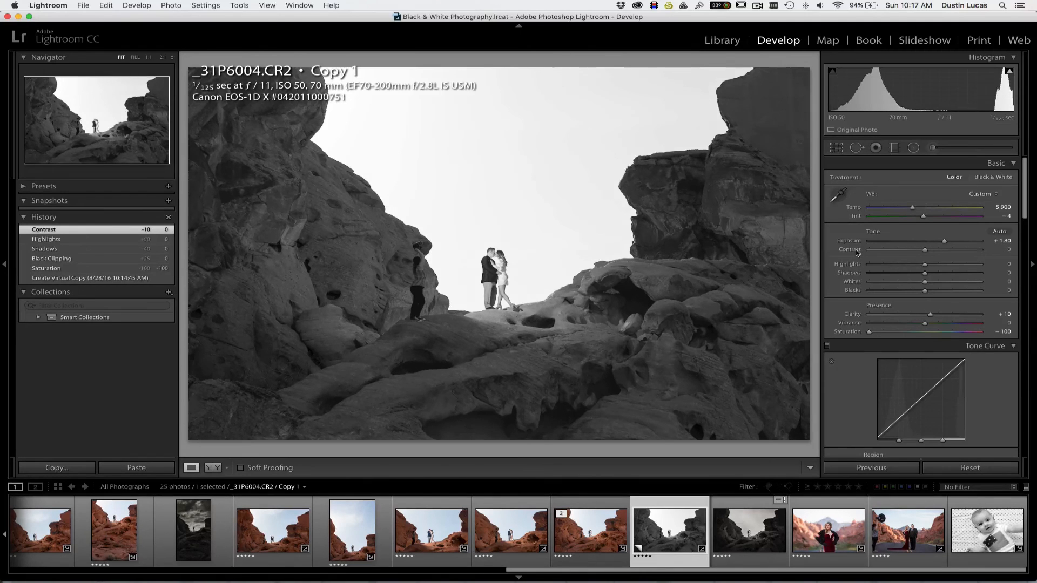
{"action": "double_click", "coordinate": [855, 242]}
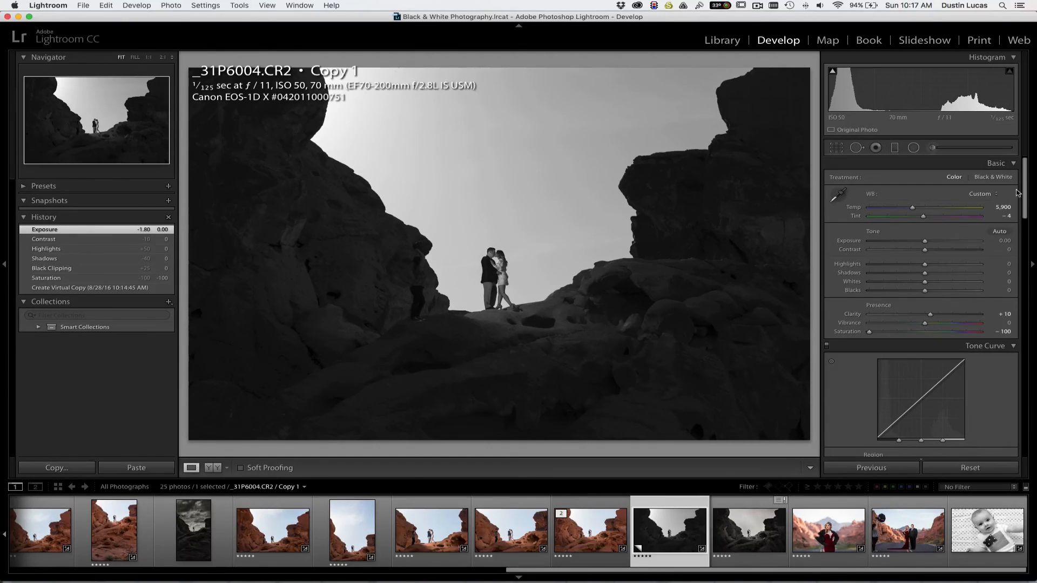
Step: Raise the virtual copy's Exposure to +1.30
{"action": "scroll", "coordinate": [942, 240], "scroll_direction": "up", "scroll_amount": 7}
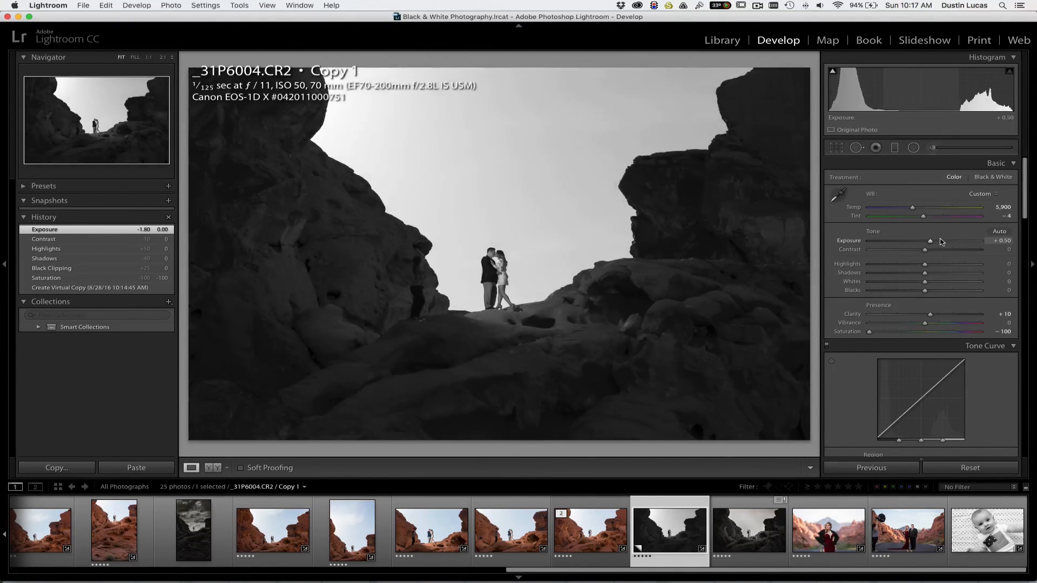
{"action": "scroll", "coordinate": [942, 242], "scroll_direction": "up", "scroll_amount": 4}
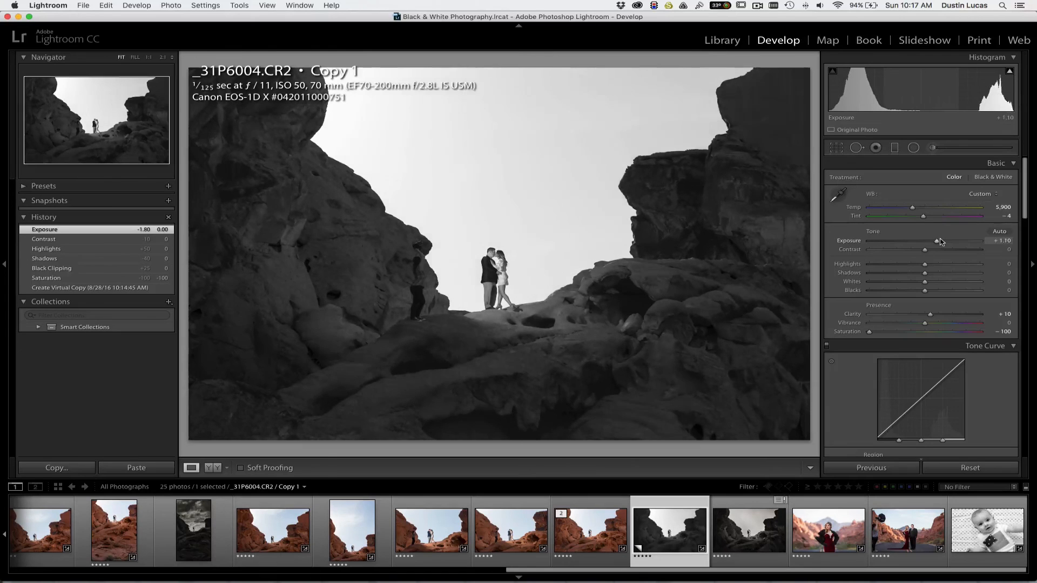
{"action": "scroll", "coordinate": [941, 241], "scroll_direction": "up", "scroll_amount": 1}
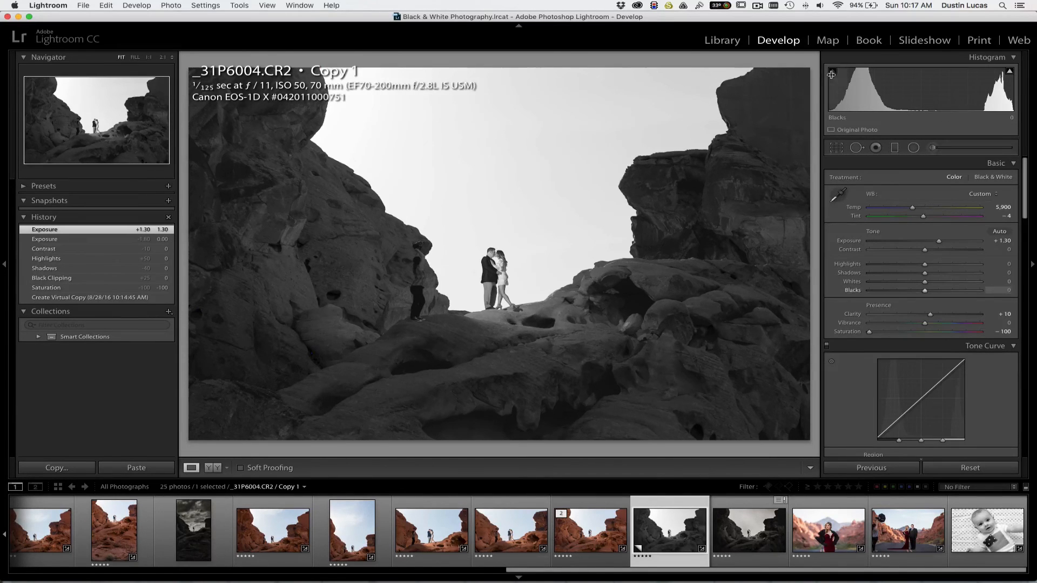
Step: Automatically adjust Blacks to -5 and turn on the clipping warnings to inspect the dark rocks
{"action": "key", "text": "shift"}
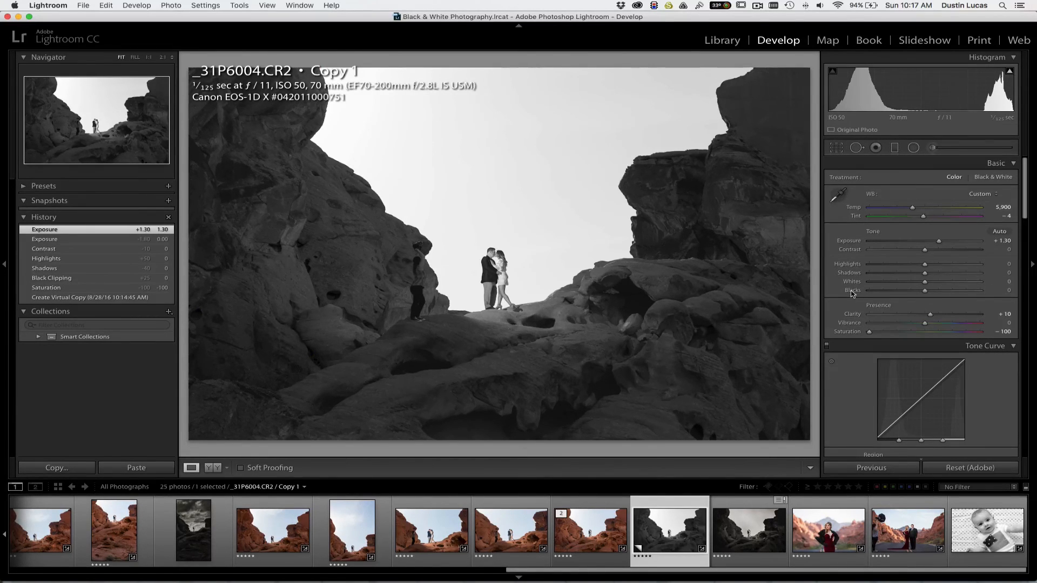
{"action": "double_click", "coordinate": [852, 293], "text": "shift"}
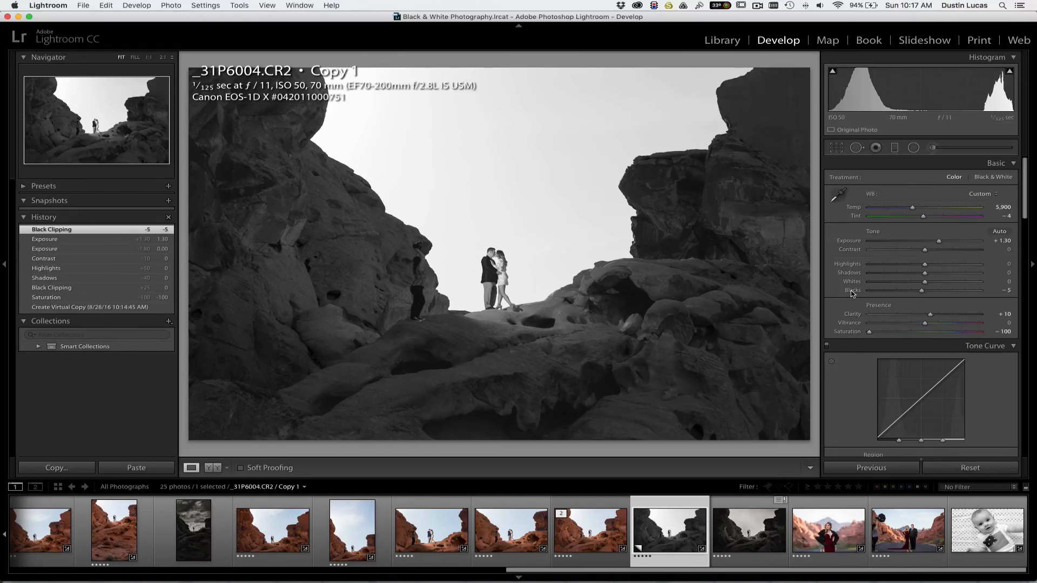
{"action": "key", "text": "j"}
{"action": "left_click", "coordinate": [310, 353]}
{"action": "left_click", "coordinate": [325, 354]}
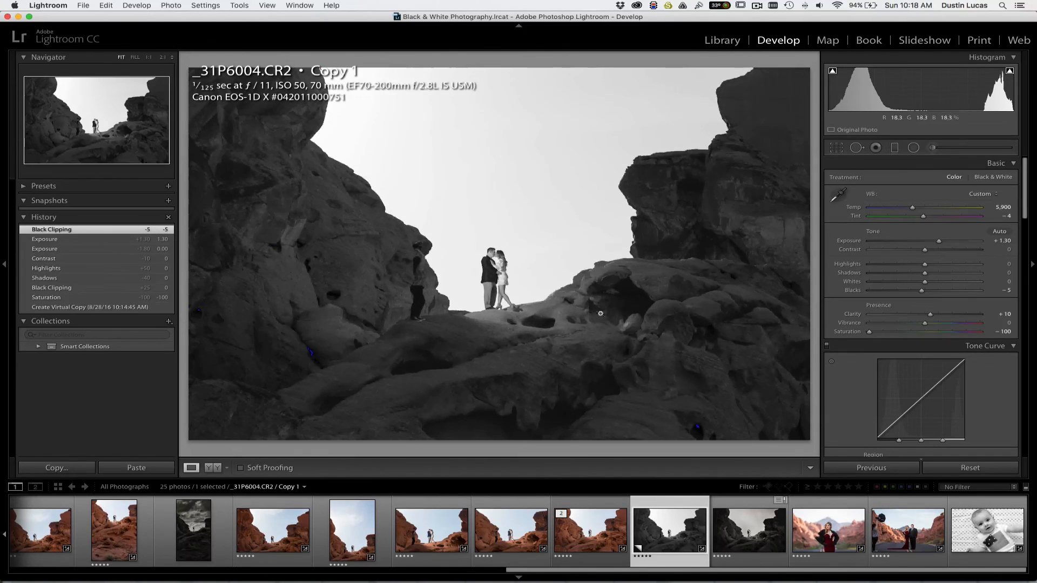
Step: Try lowering Blacks to -25, and bring the value back up to -10
{"action": "key", "text": "Down"}
{"action": "key", "text": "Down"}
{"action": "key", "text": "Down"}
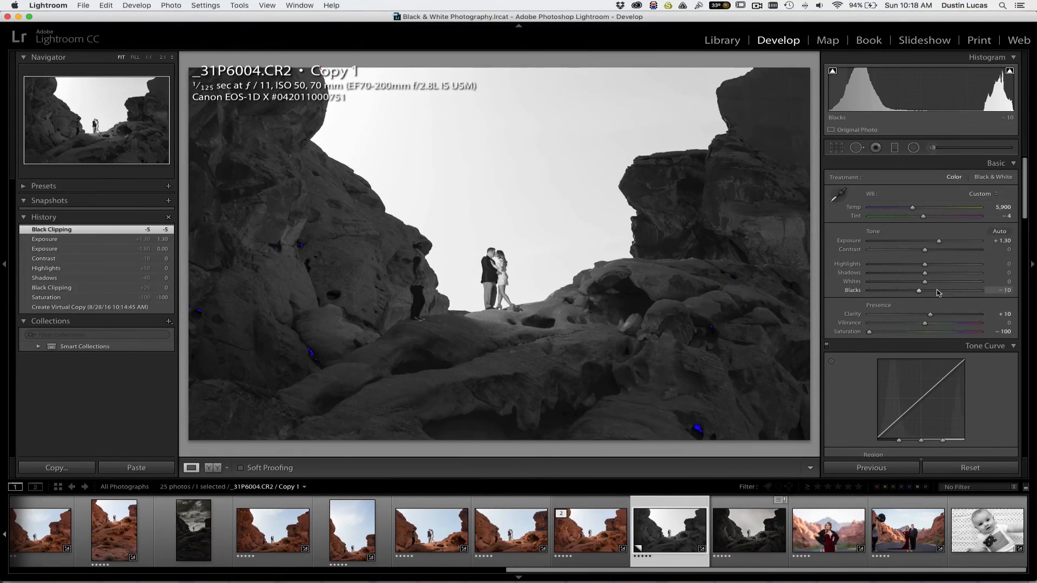
{"action": "key", "text": "Down"}
{"action": "key", "text": "Down"}
{"action": "key", "text": "Down"}
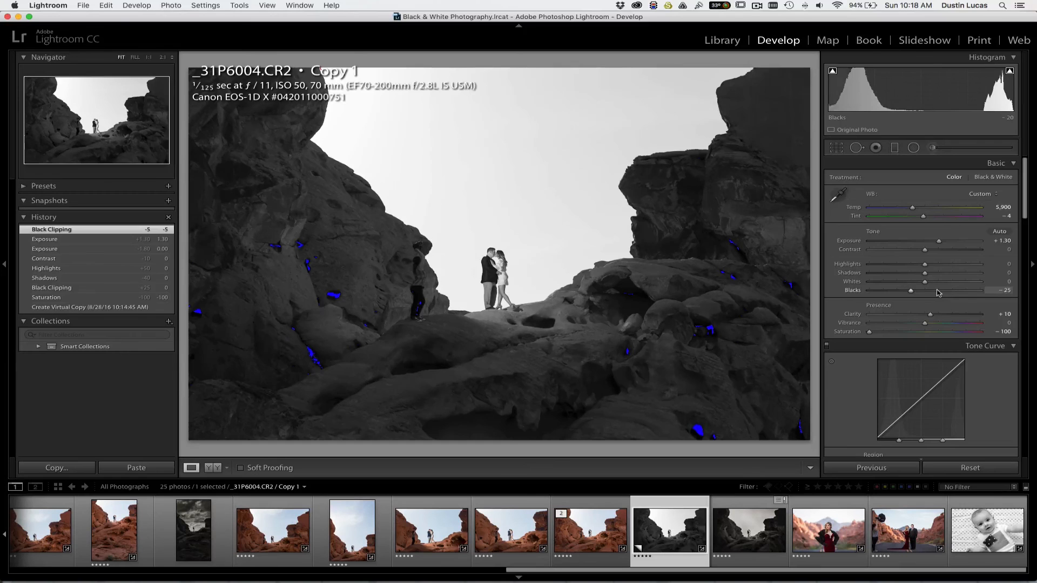
{"action": "key", "text": "Up"}
{"action": "key", "text": "Up"}
{"action": "key", "text": "Up"}
{"action": "key", "text": "Up"}
{"action": "key", "text": "Up"}
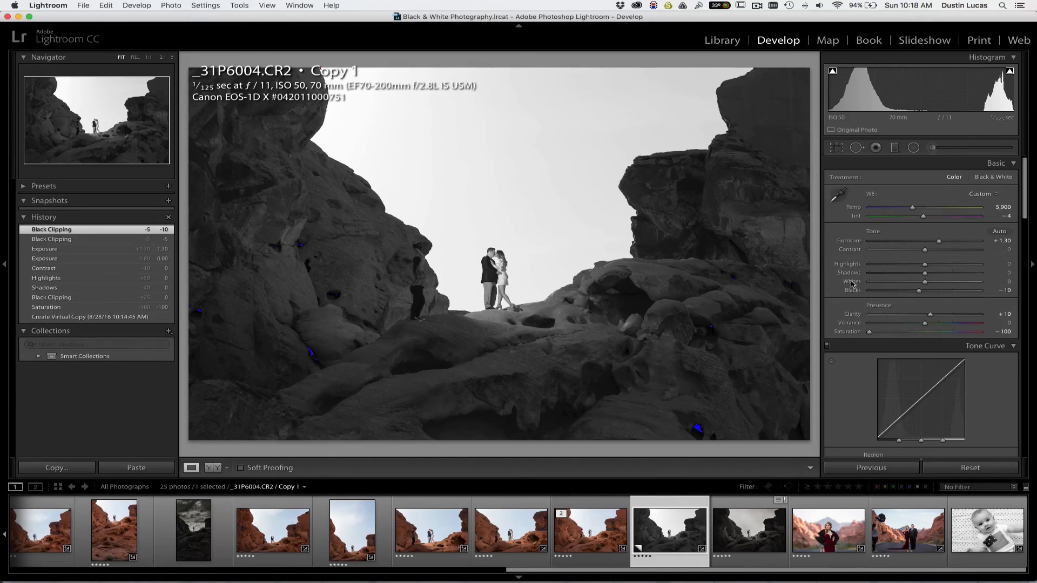
Step: Set Blacks to -22 and Whites to +7
{"action": "key", "text": "alt"}
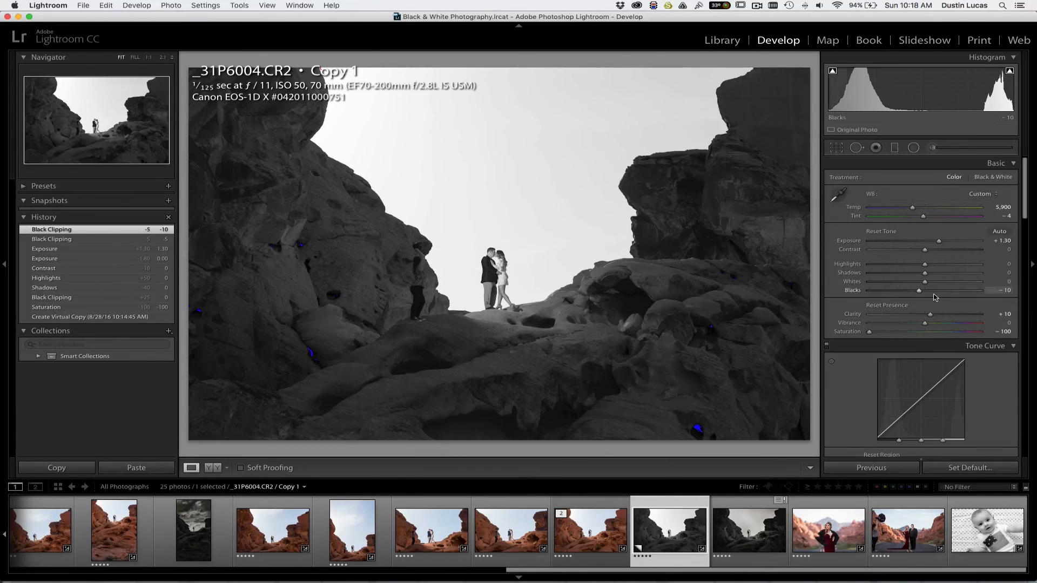
{"action": "mouse_move", "coordinate": [921, 293]}
{"action": "left_mouse_down"}
{"action": "mouse_move", "coordinate": [909, 292]}
{"action": "mouse_move", "coordinate": [928, 282]}
{"action": "left_mouse_up"}
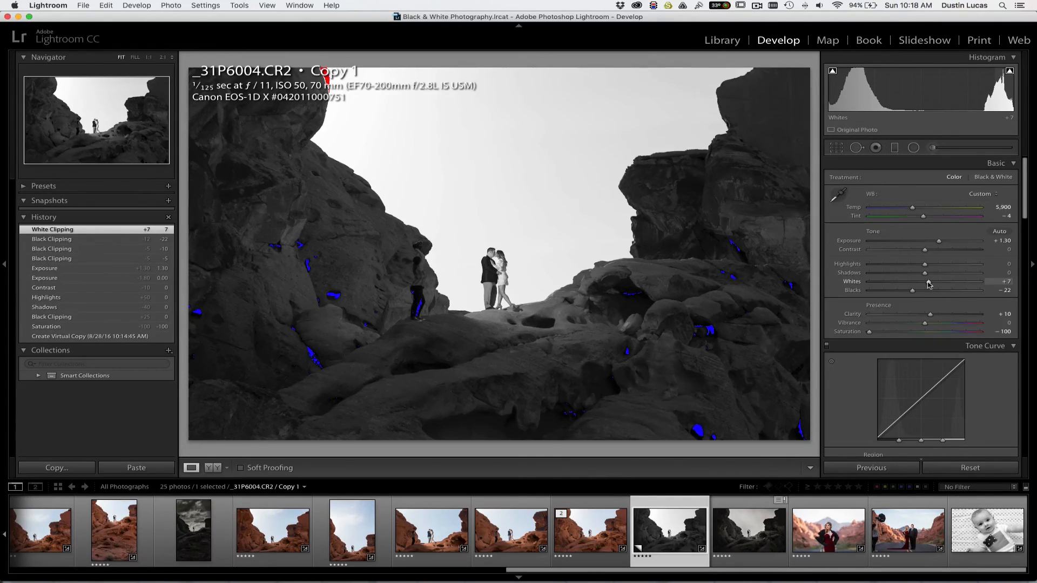
Step: Examine the photo against a fully blacked-out interface using Lights Out, and return to the normal display
{"action": "key", "text": "super+l"}
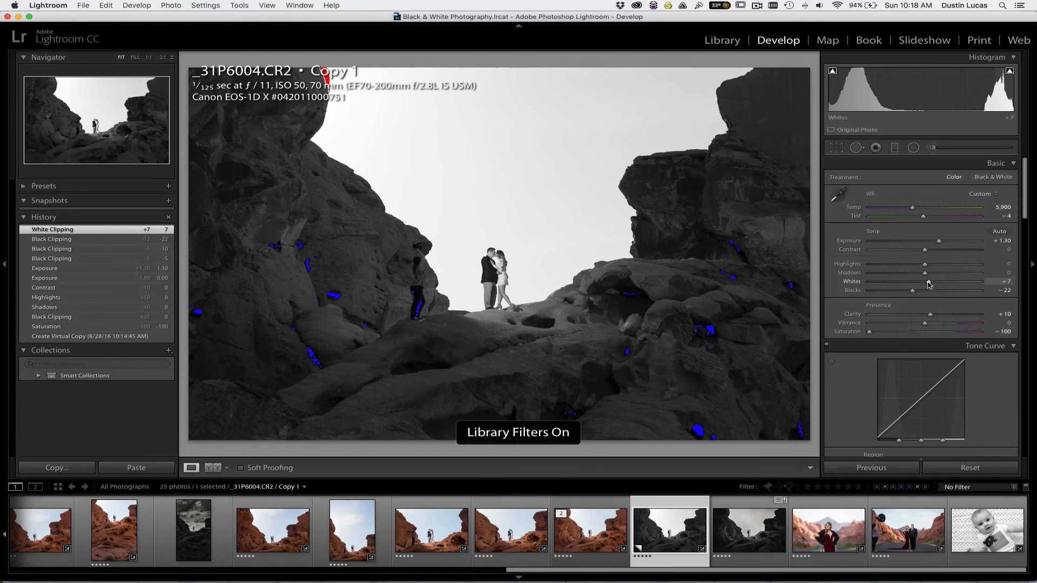
{"action": "key", "text": "alt"}
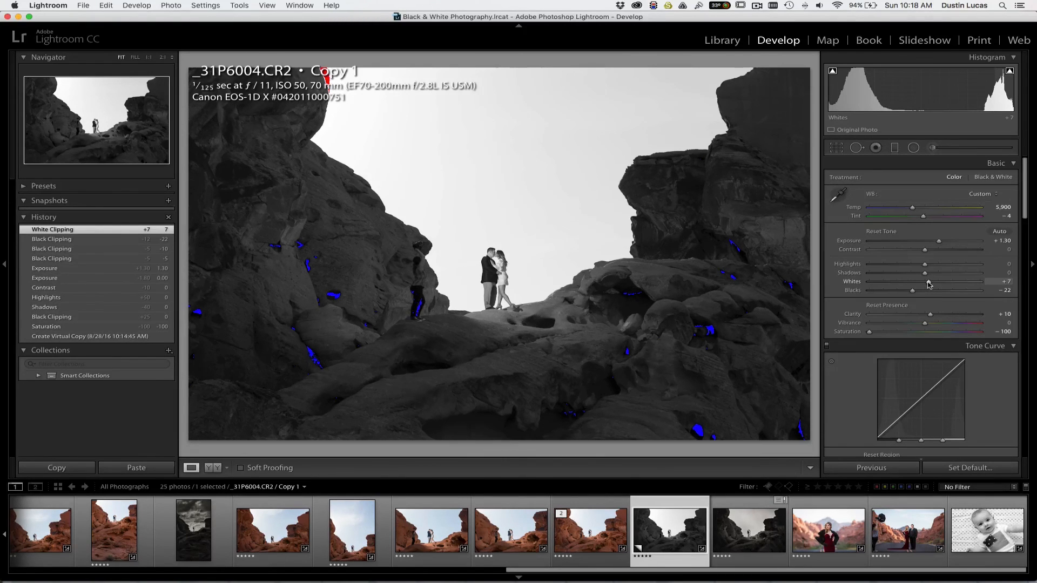
{"action": "key", "text": "l"}
{"action": "key", "text": "l"}
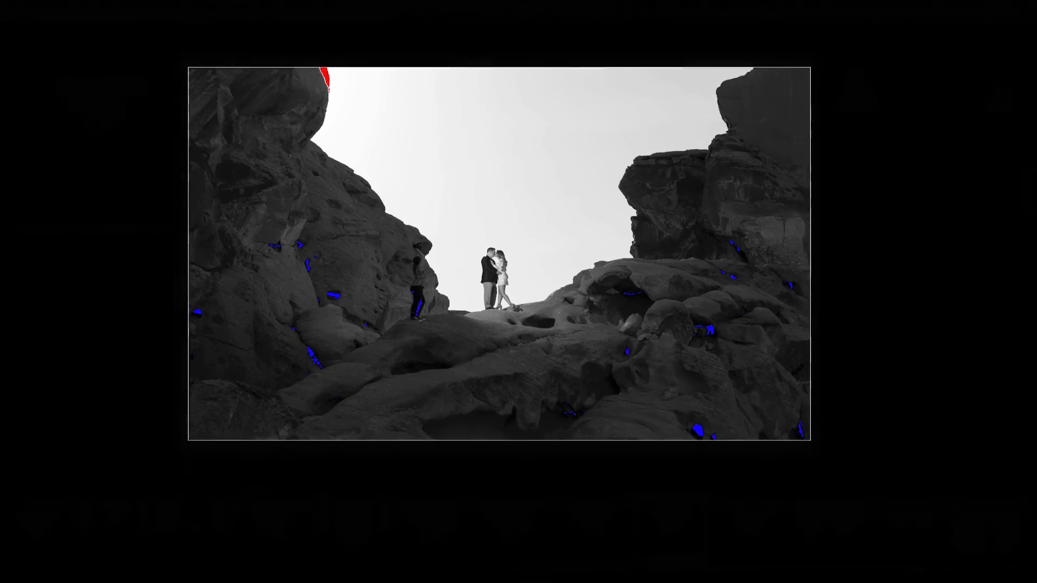
{"action": "key", "text": "l"}
{"action": "key", "text": "super+l"}
{"action": "key", "text": "super+l"}
{"action": "key", "text": "super+l"}
{"action": "key", "text": "super+l"}
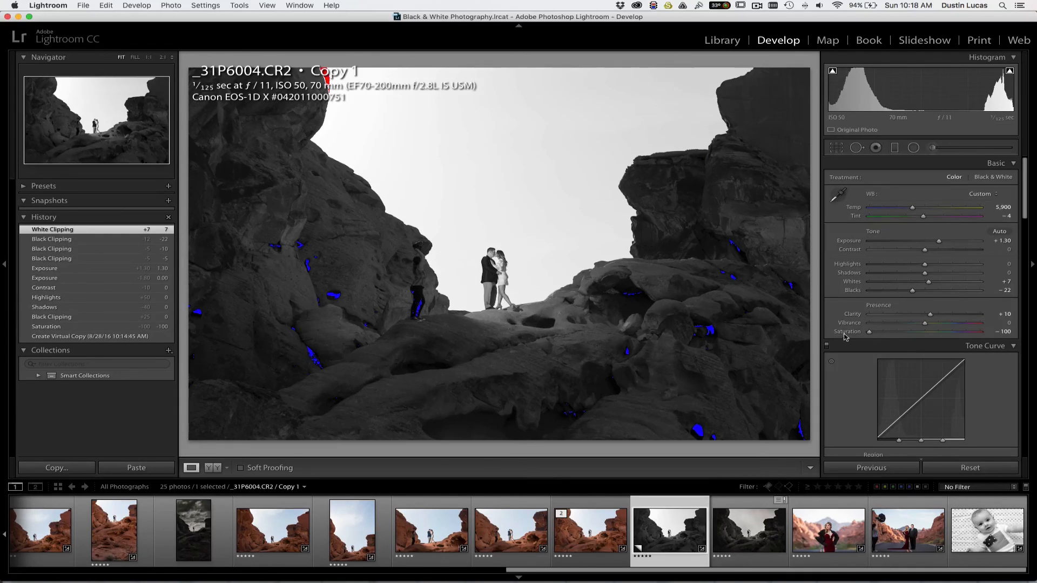
Step: Reset Saturation to 0 and convert the virtual copy with the Black & White treatment
{"action": "scroll", "coordinate": [894, 328], "scroll_direction": "down", "scroll_amount": 10}
{"action": "scroll", "coordinate": [894, 328], "scroll_direction": "up", "scroll_amount": 6}
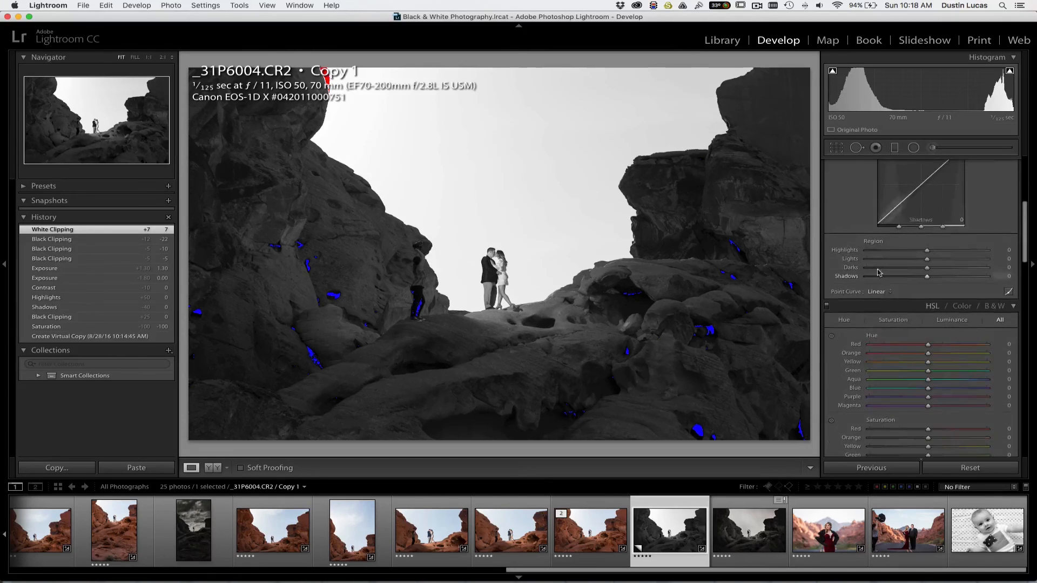
{"action": "scroll", "coordinate": [876, 276], "scroll_direction": "up", "scroll_amount": 4}
{"action": "left_click_drag", "start_coordinate": [865, 332], "coordinate": [924, 332]}
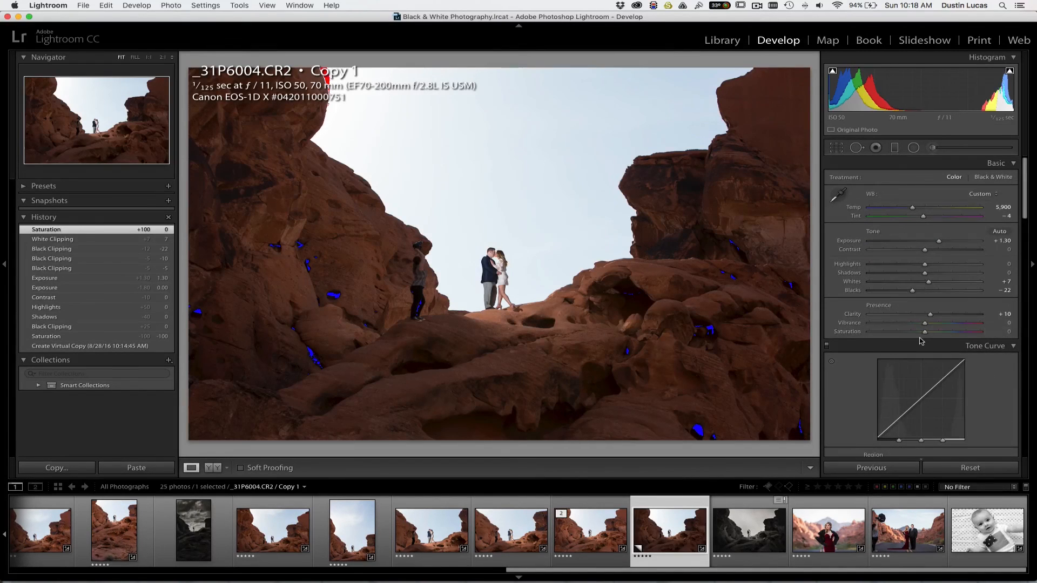
{"action": "scroll", "coordinate": [923, 342], "scroll_direction": "down", "scroll_amount": 3}
{"action": "scroll", "coordinate": [926, 343], "scroll_direction": "up", "scroll_amount": 3}
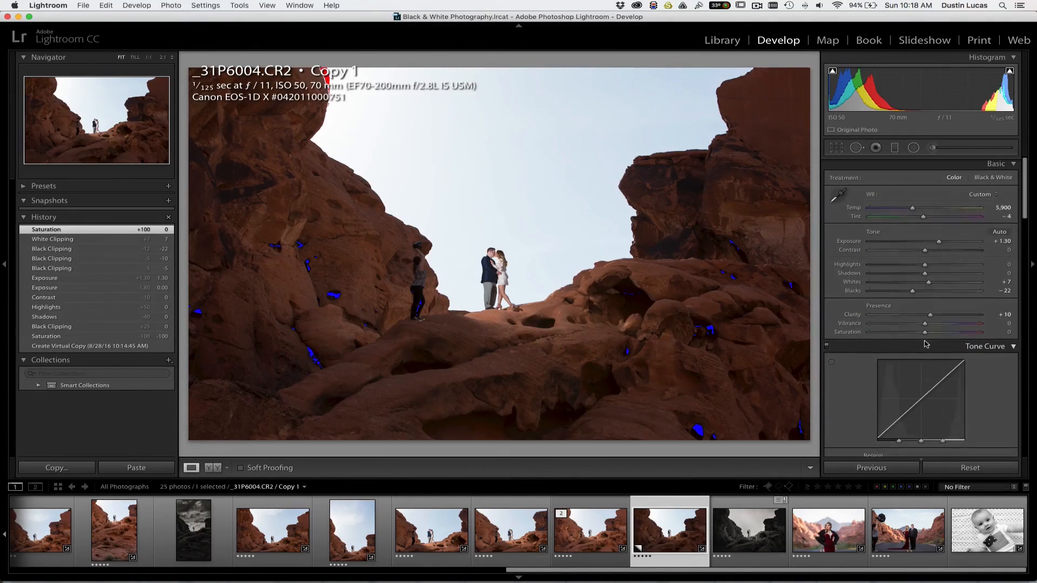
{"action": "key", "text": "v"}
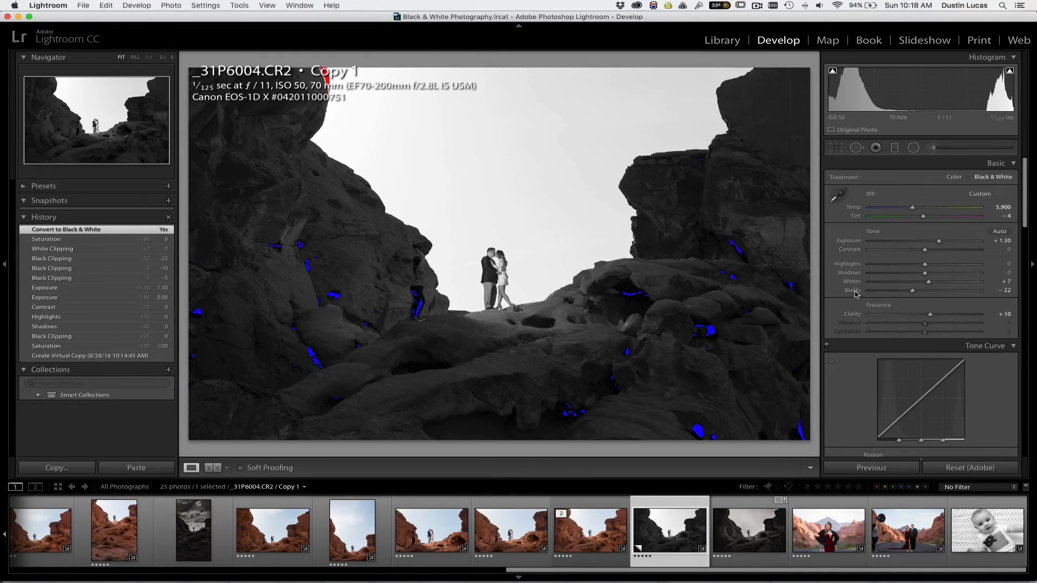
Step: Automatically adjust Whites to -42, and undo and redo the change to compare
{"action": "left_click_drag", "start_coordinate": [871, 281], "coordinate": [859, 283]}
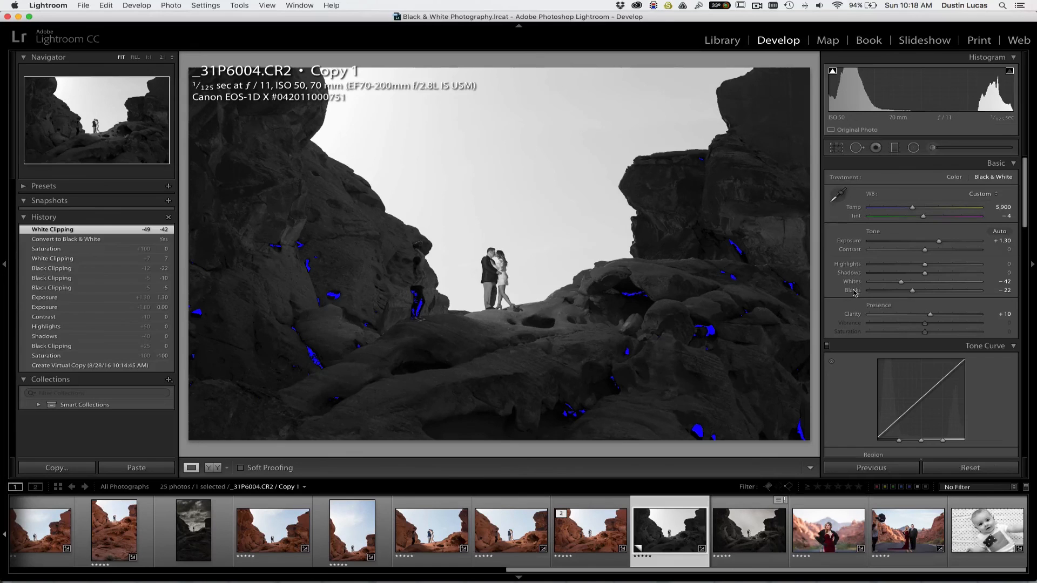
{"action": "key", "text": "super+z"}
{"action": "key", "text": "super+shift+z"}
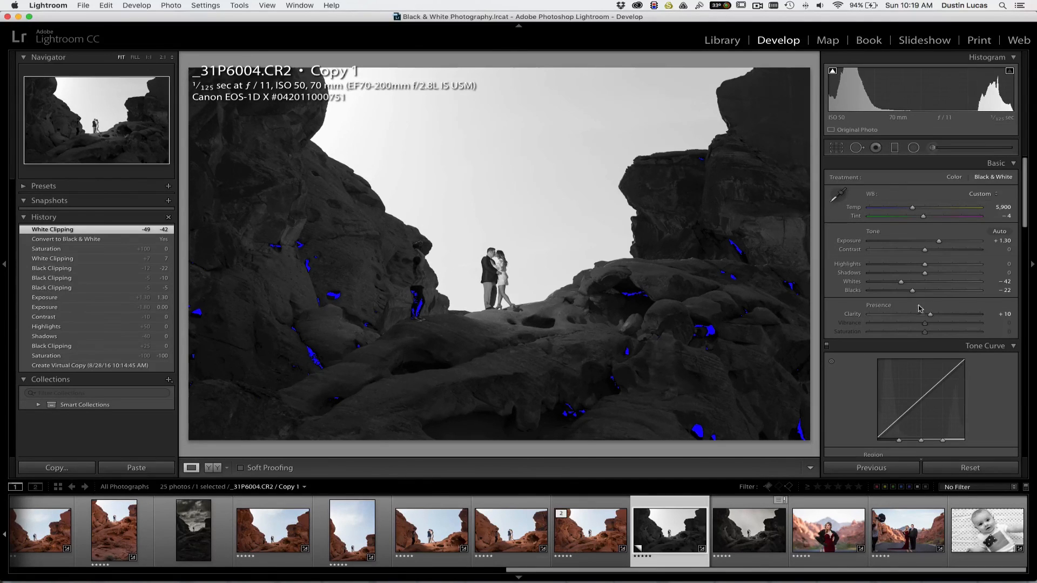
Step: Reset Clarity to 0 and raise it to +35 while checking the couple up close
{"action": "double_click", "coordinate": [853, 314]}
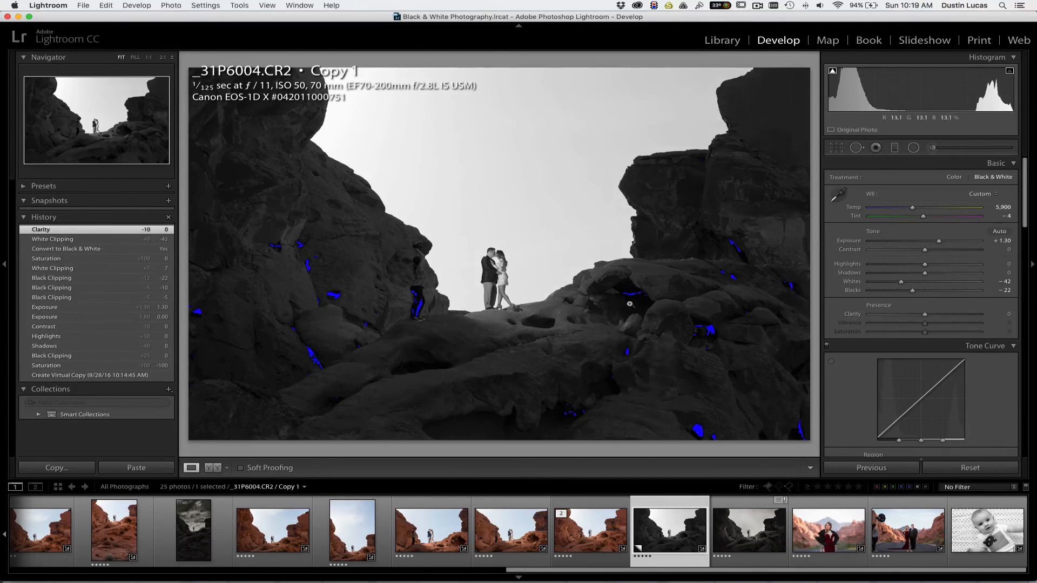
{"action": "left_click", "coordinate": [490, 267]}
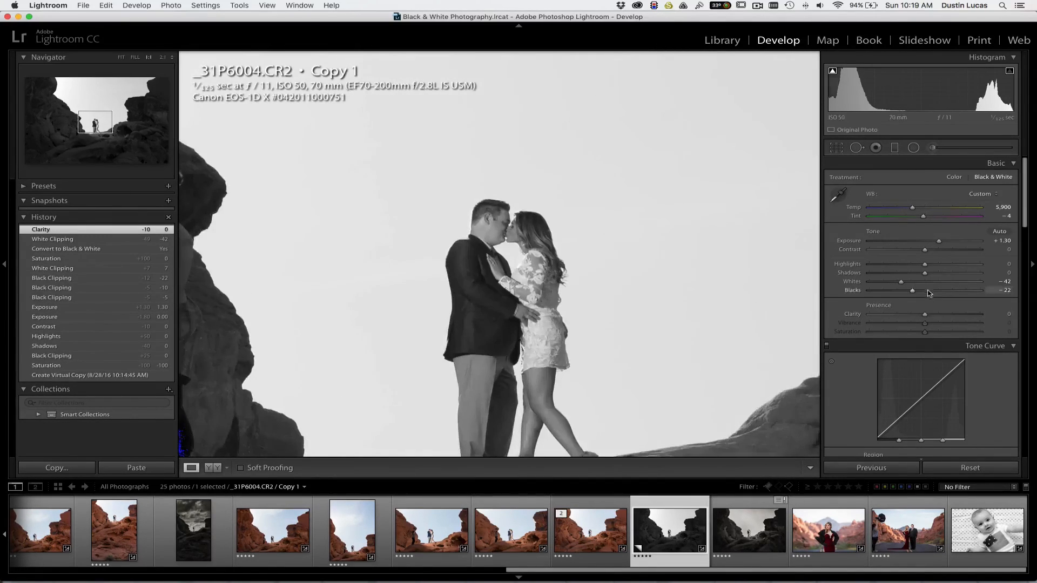
{"action": "left_click_drag", "start_coordinate": [926, 315], "coordinate": [934, 315]}
{"action": "scroll", "coordinate": [935, 319], "scroll_direction": "up", "scroll_amount": 6}
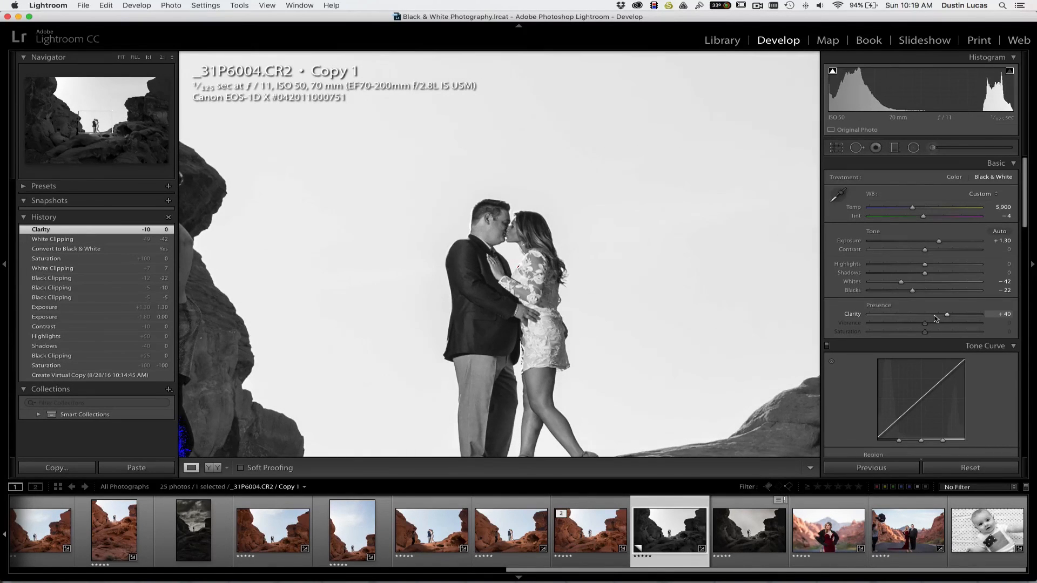
{"action": "scroll", "coordinate": [935, 318], "scroll_direction": "down", "scroll_amount": 1}
{"action": "left_click", "coordinate": [557, 317]}
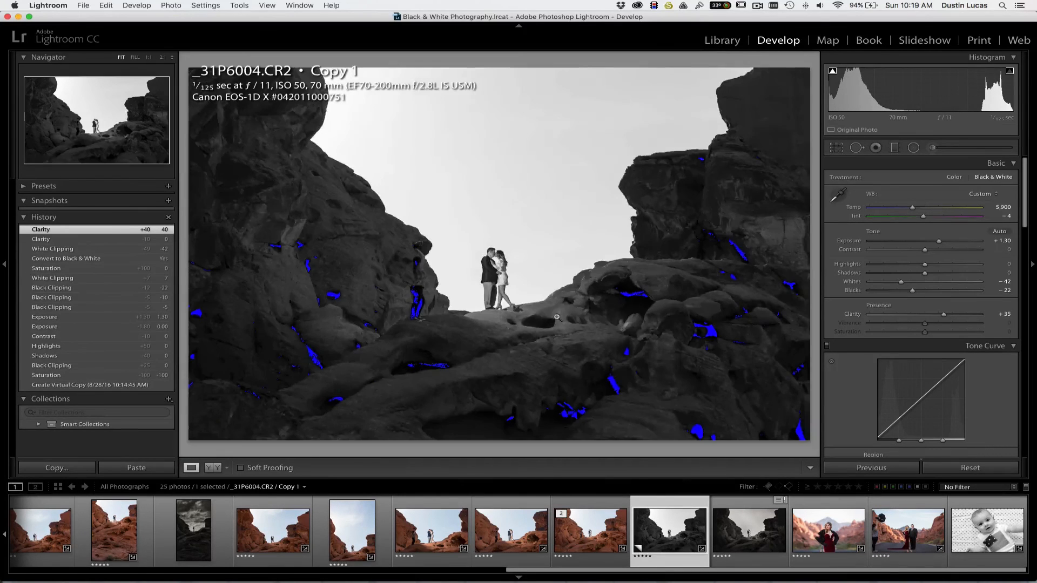
Step: Reset Clarity again and set it to +45 while viewing the couple up close, returning to the full photo
{"action": "left_click", "coordinate": [516, 293]}
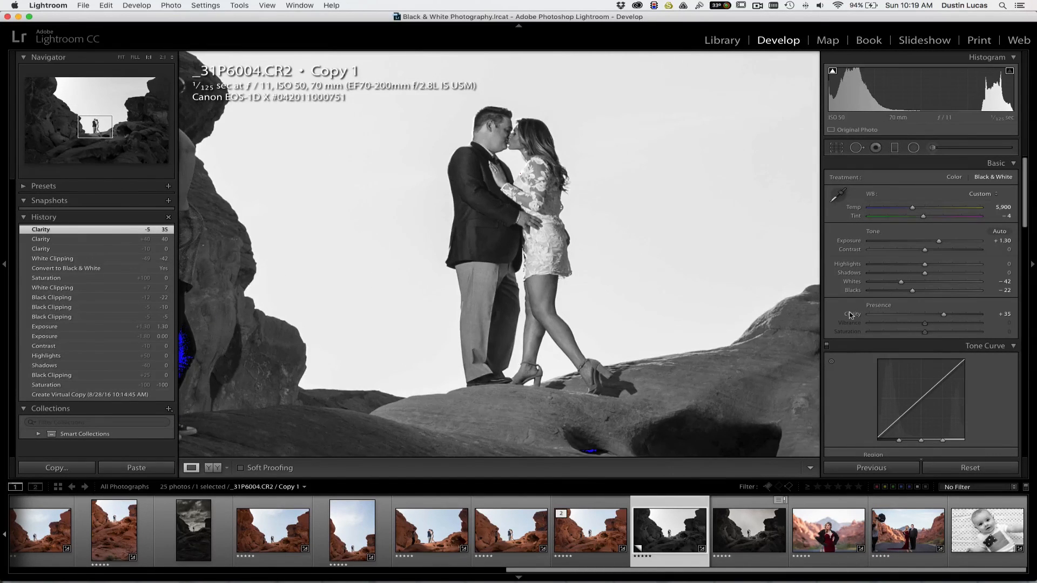
{"action": "double_click", "coordinate": [850, 315]}
{"action": "scroll", "coordinate": [932, 318], "scroll_direction": "up", "scroll_amount": 8}
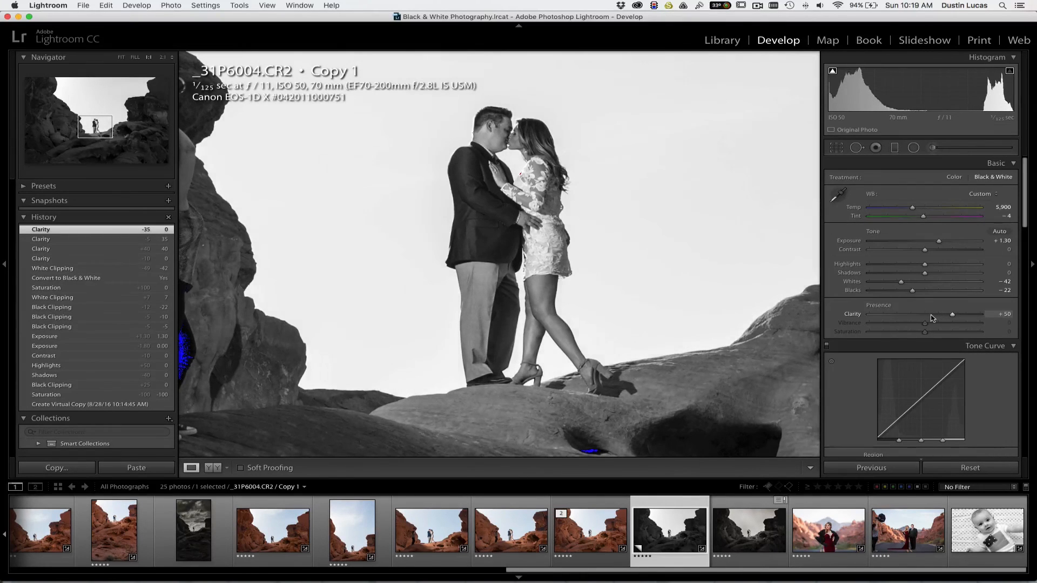
{"action": "scroll", "coordinate": [932, 318], "scroll_direction": "up", "scroll_amount": 1}
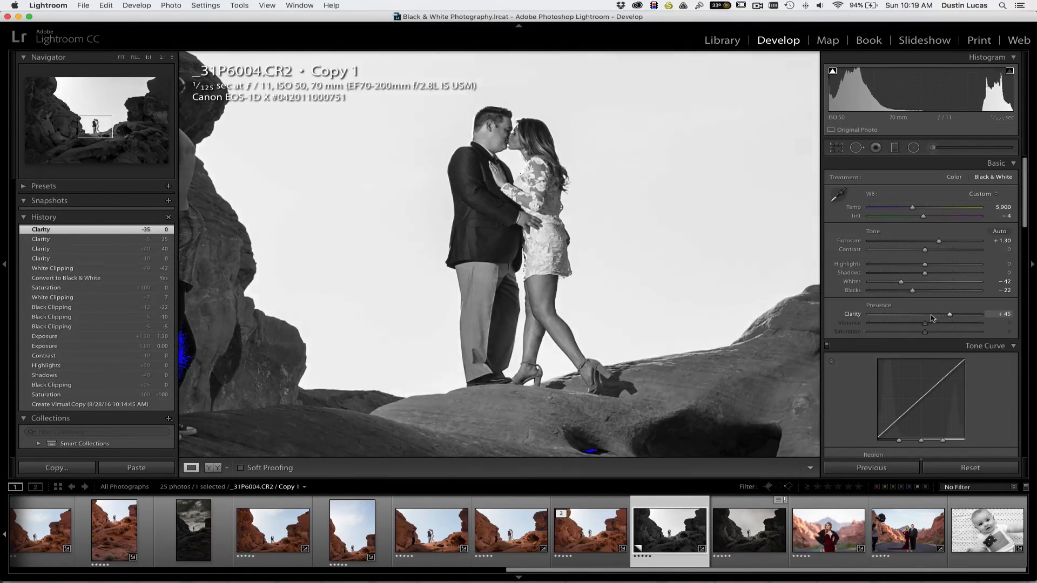
{"action": "key", "text": "z"}
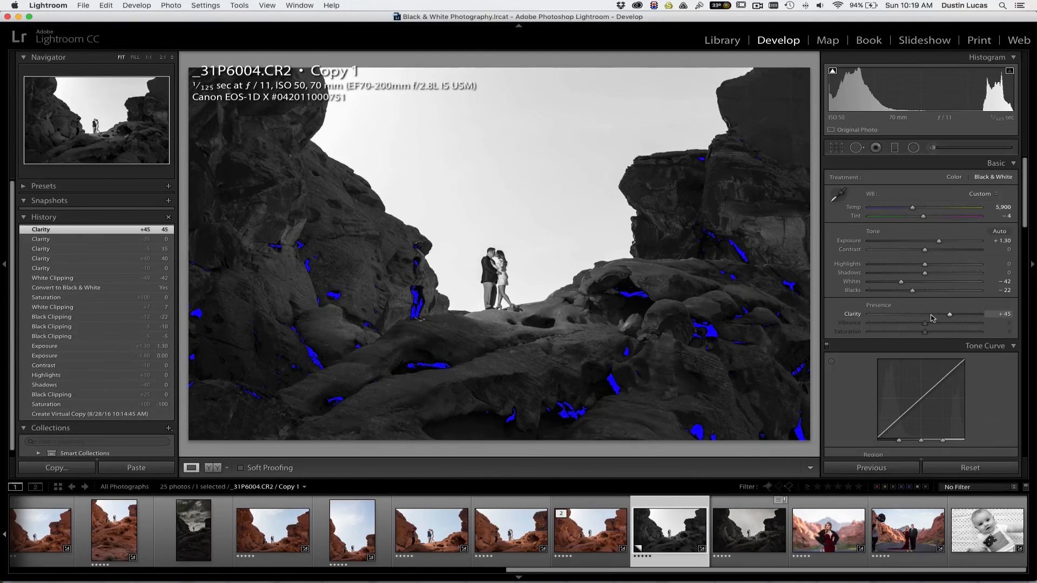
Step: Hide the clipping warnings and reset Whites to 0
{"action": "key", "text": "j"}
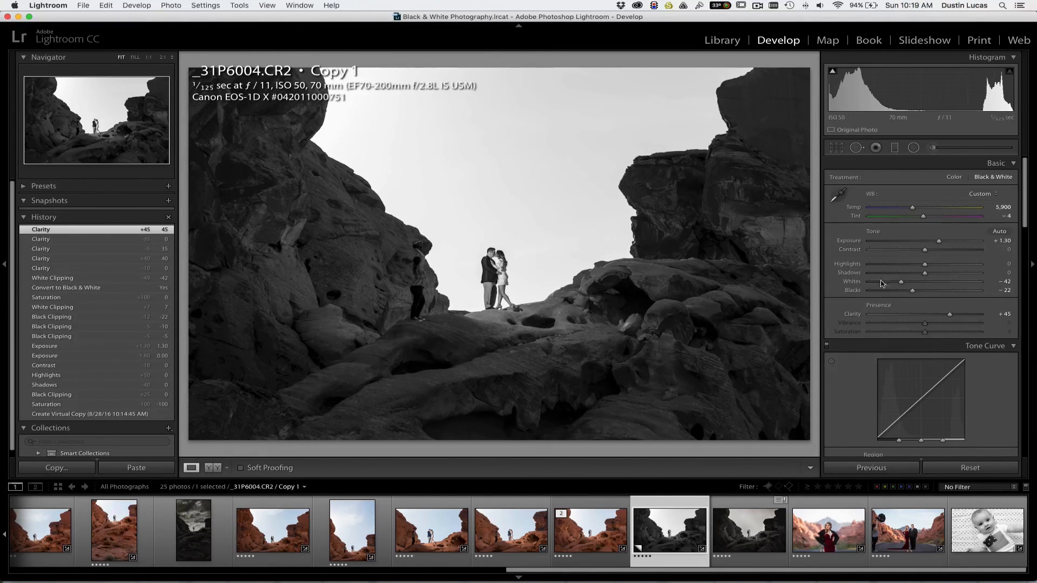
{"action": "double_click", "coordinate": [851, 281]}
{"action": "scroll", "coordinate": [935, 337], "scroll_direction": "down", "scroll_amount": 4}
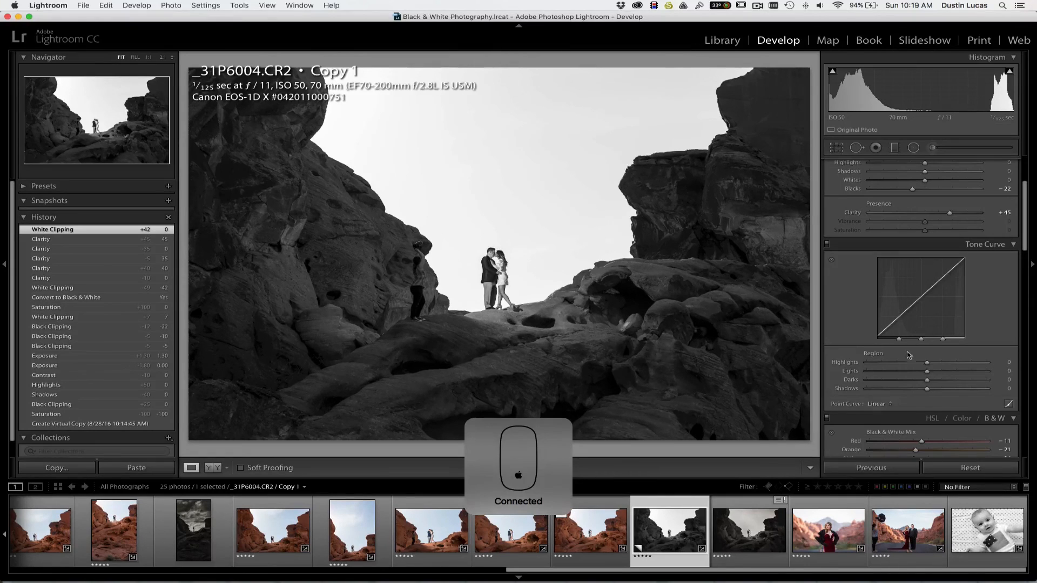
Step: Apply the Medium Contrast point curve and reset Clarity to 0 while viewing the couple up close
{"action": "left_click", "coordinate": [885, 401]}
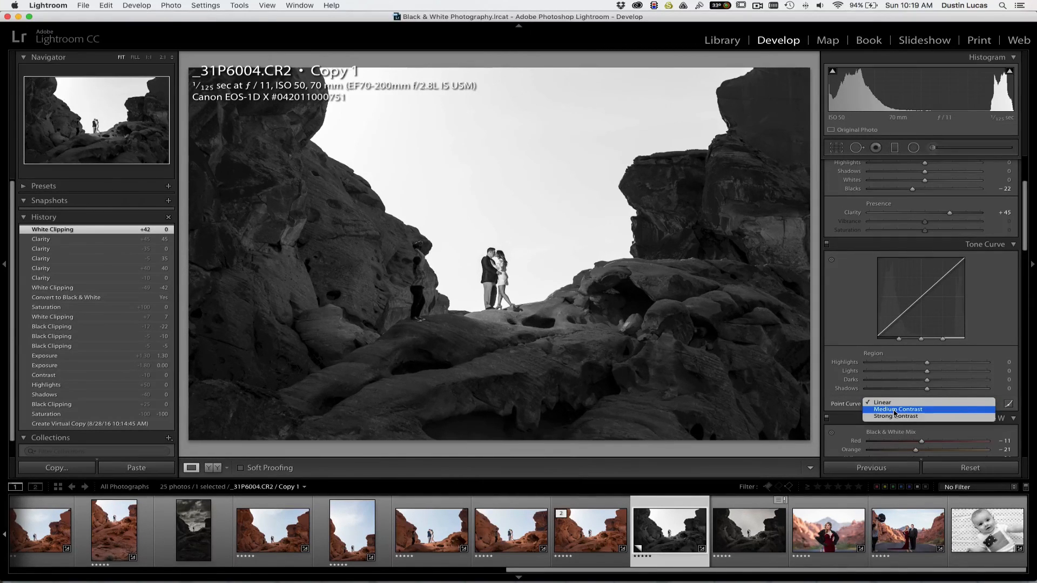
{"action": "left_click", "coordinate": [895, 410]}
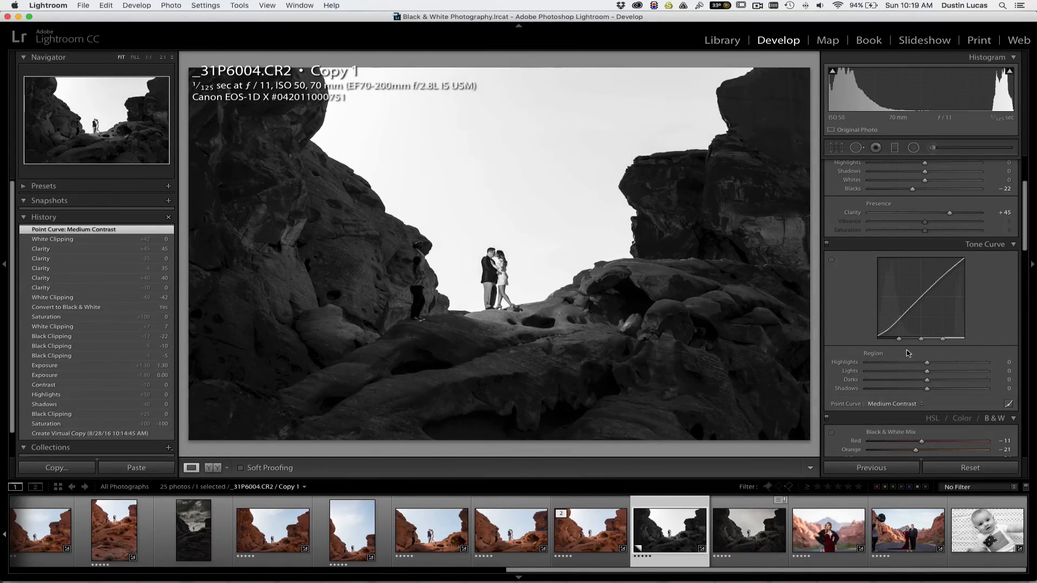
{"action": "left_click", "coordinate": [499, 270]}
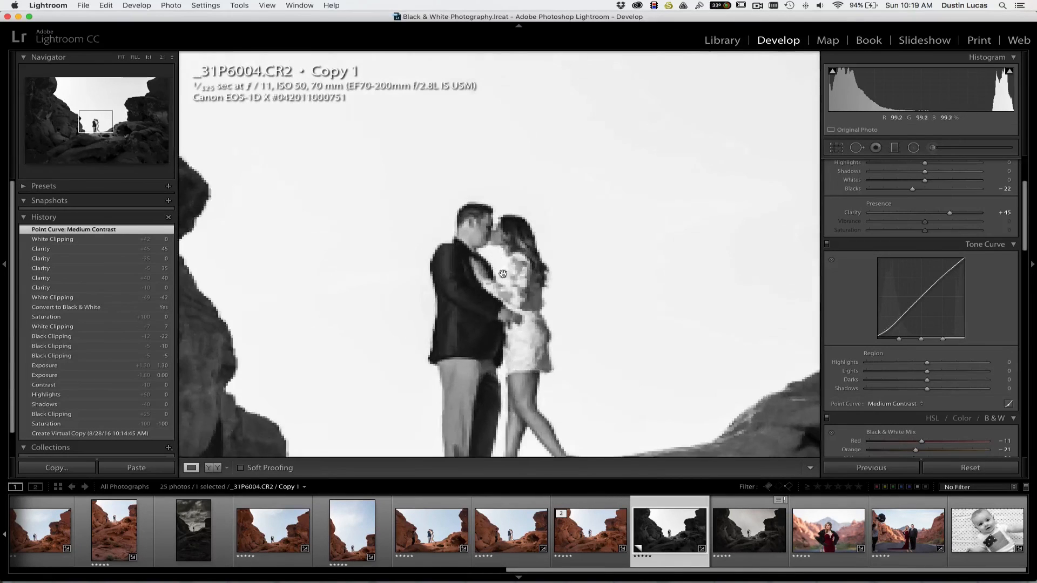
{"action": "double_click", "coordinate": [860, 215]}
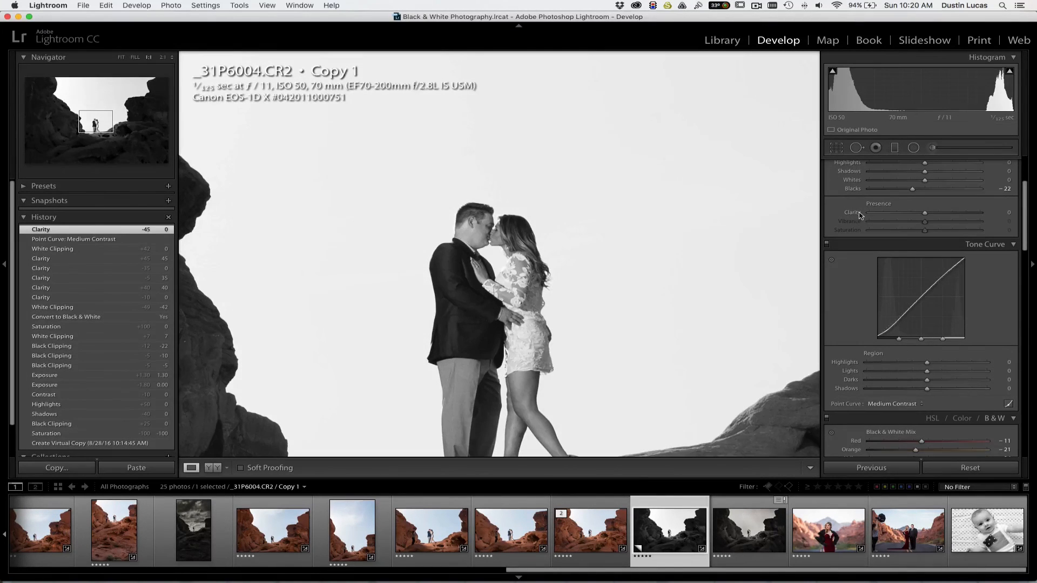
Step: Turn the tone curve adjustment off and on to compare its effect on the couple, returning to the full photo
{"action": "scroll", "coordinate": [848, 253], "scroll_direction": "up", "scroll_amount": 3}
{"action": "left_click", "coordinate": [826, 294]}
{"action": "left_click", "coordinate": [827, 295]}
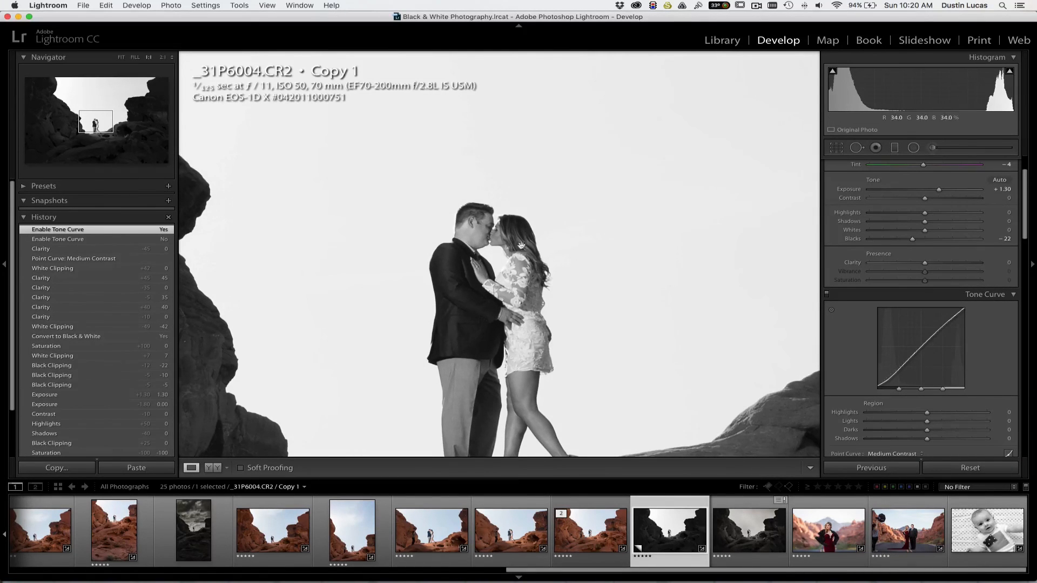
{"action": "scroll", "coordinate": [911, 261], "scroll_direction": "down", "scroll_amount": 3}
{"action": "scroll", "coordinate": [911, 261], "scroll_direction": "up", "scroll_amount": 4}
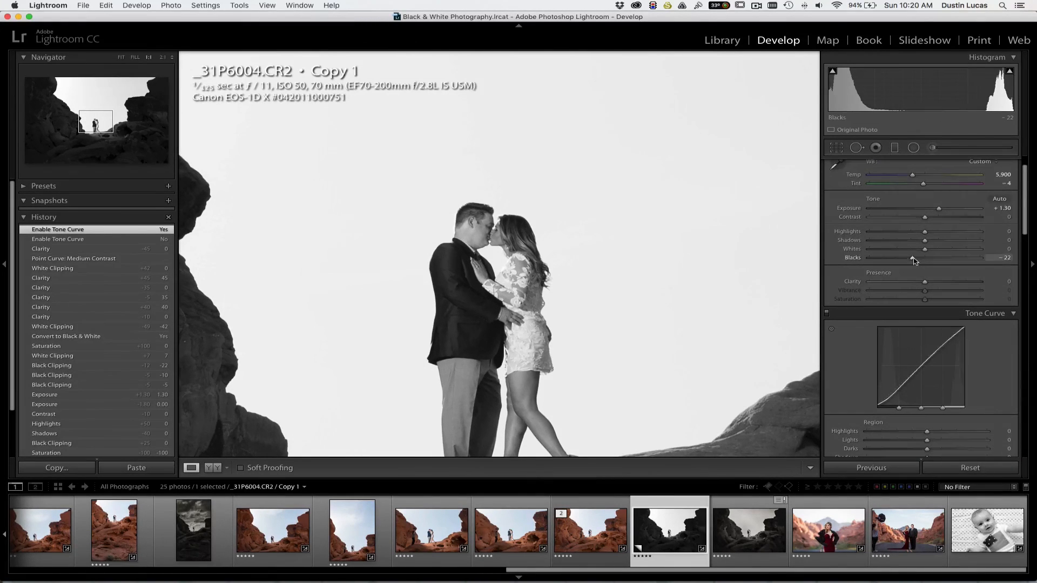
{"action": "key", "text": "z"}
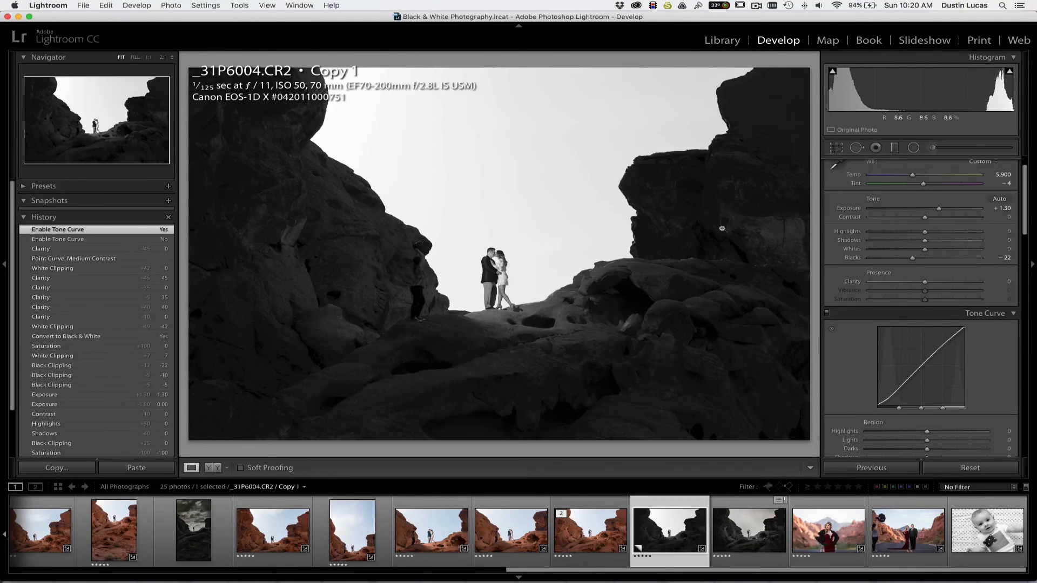
Step: Compare the photo before and after side by side, toggling black and white, and hide the Navigator and History side for a larger view
{"action": "key", "text": "y"}
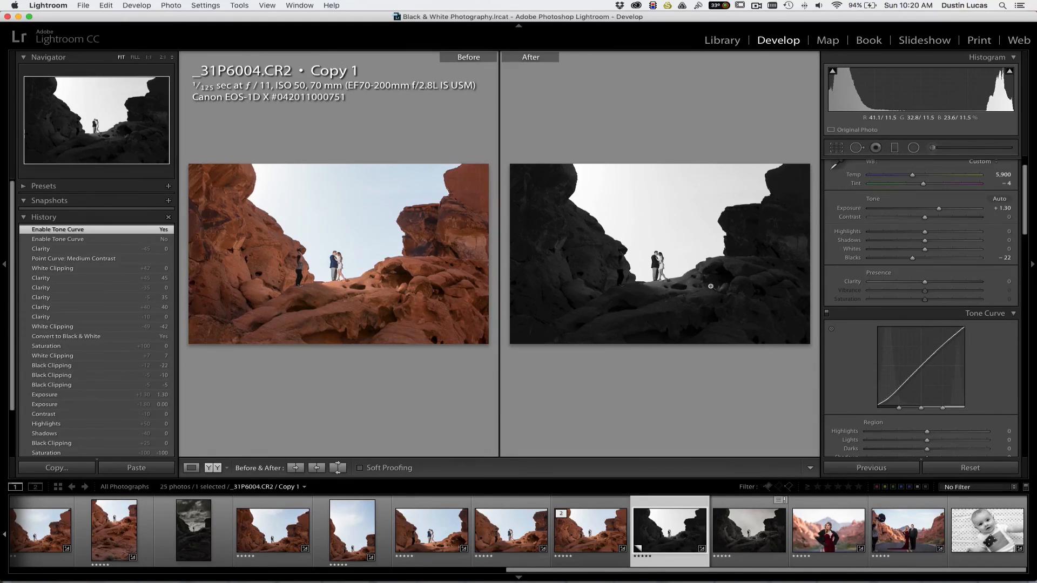
{"action": "key", "text": "v"}
{"action": "key", "text": "v"}
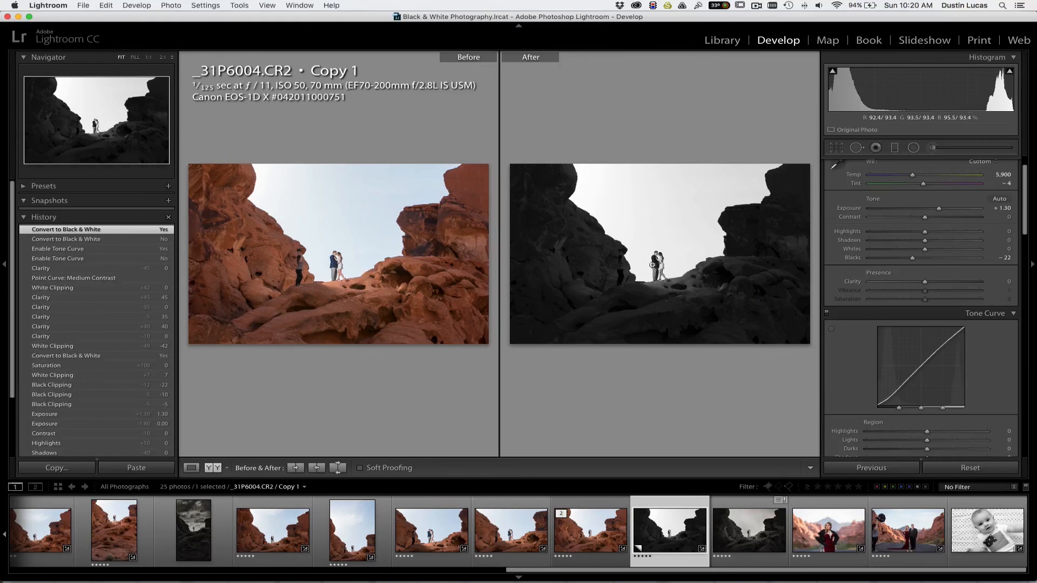
{"action": "key", "text": "shift+Tab"}
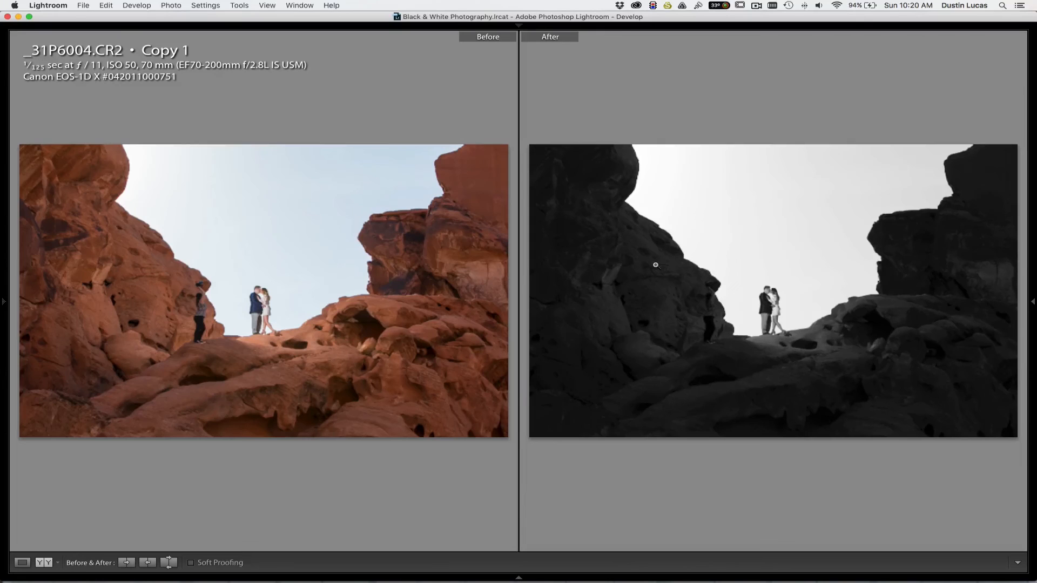
{"action": "key", "text": "shift+Tab"}
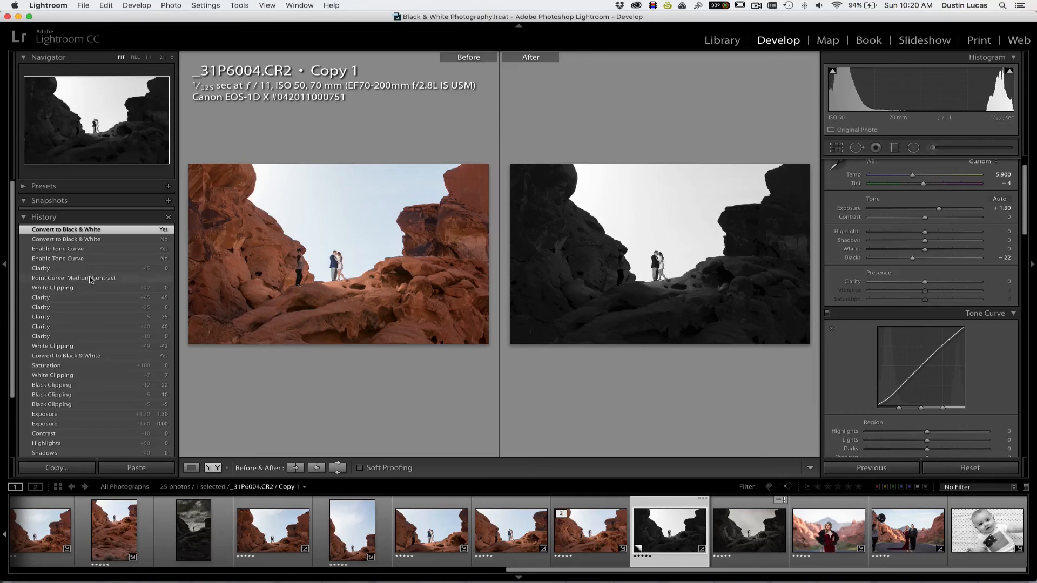
{"action": "left_click", "coordinate": [4, 268]}
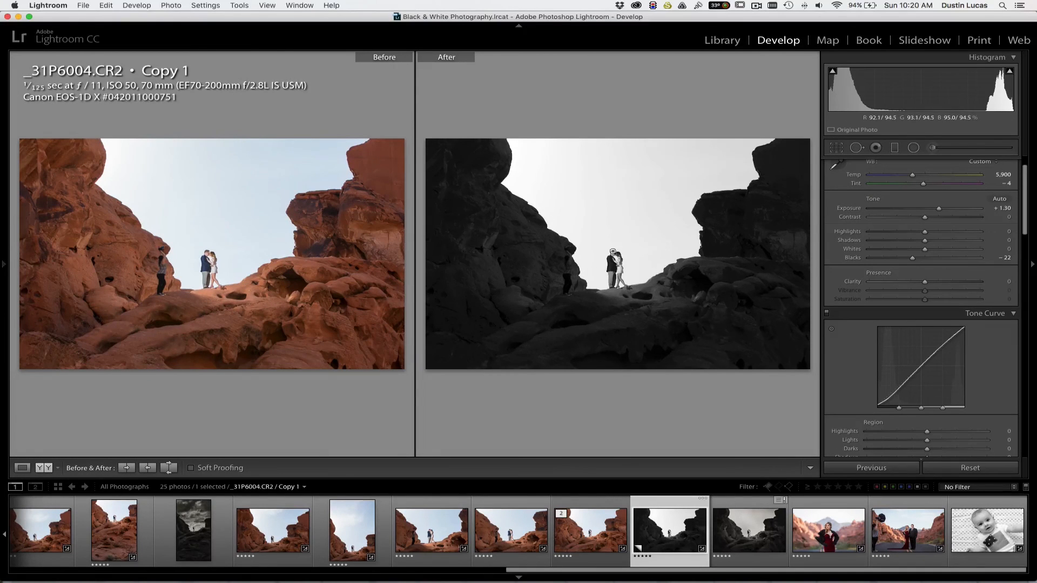
{"action": "key", "text": "y"}
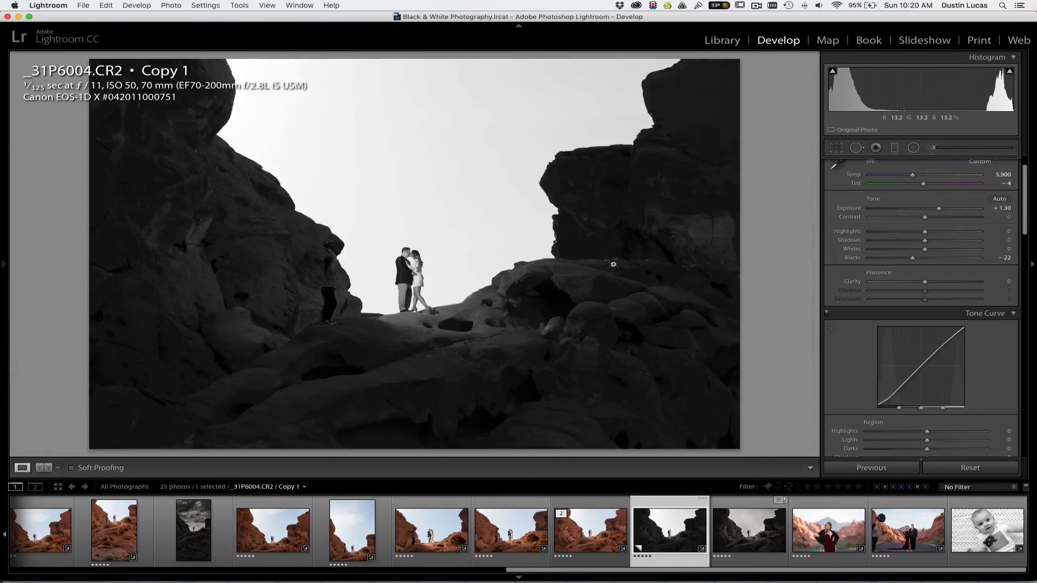
Step: Enable point editing of the tone curve, lift its black point to about 4.3%, and check the shadowed rocks up close
{"action": "scroll", "coordinate": [938, 302], "scroll_direction": "down", "scroll_amount": 3}
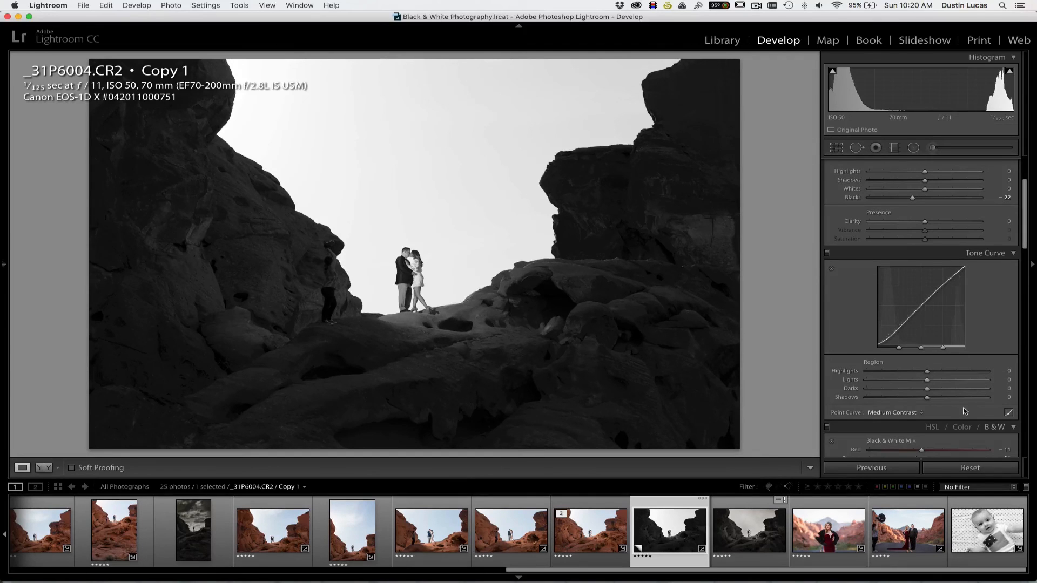
{"action": "left_click", "coordinate": [1008, 413]}
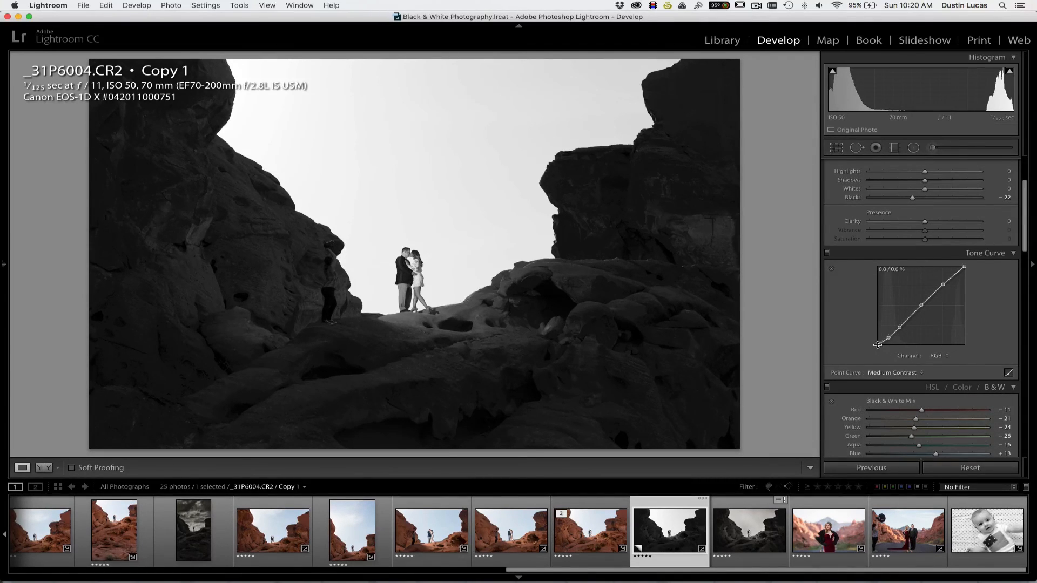
{"action": "left_click_drag", "start_coordinate": [879, 345], "coordinate": [878, 342]}
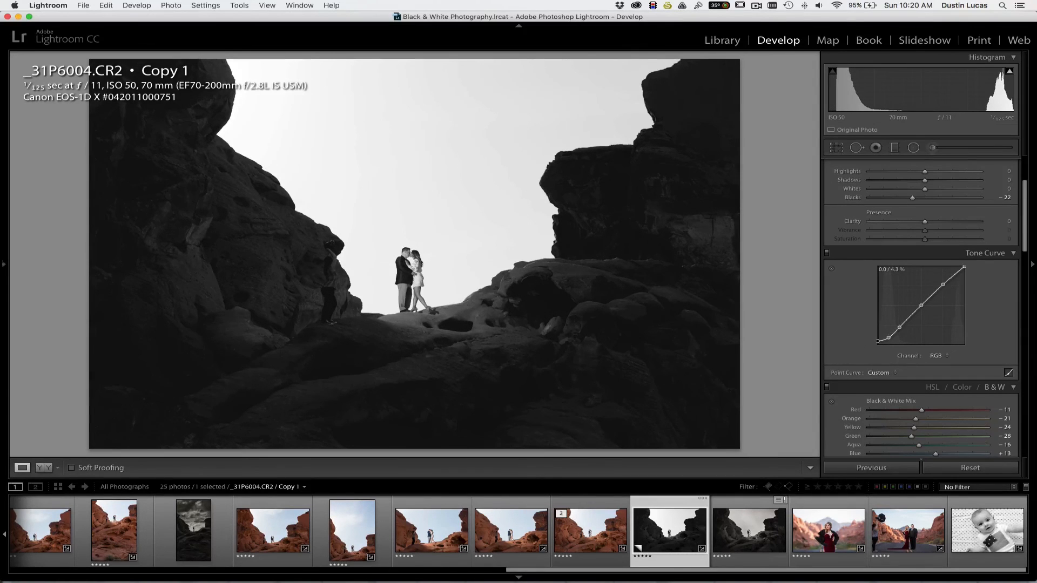
{"action": "left_click", "coordinate": [585, 324]}
{"action": "left_click_drag", "start_coordinate": [586, 324], "coordinate": [438, 238]}
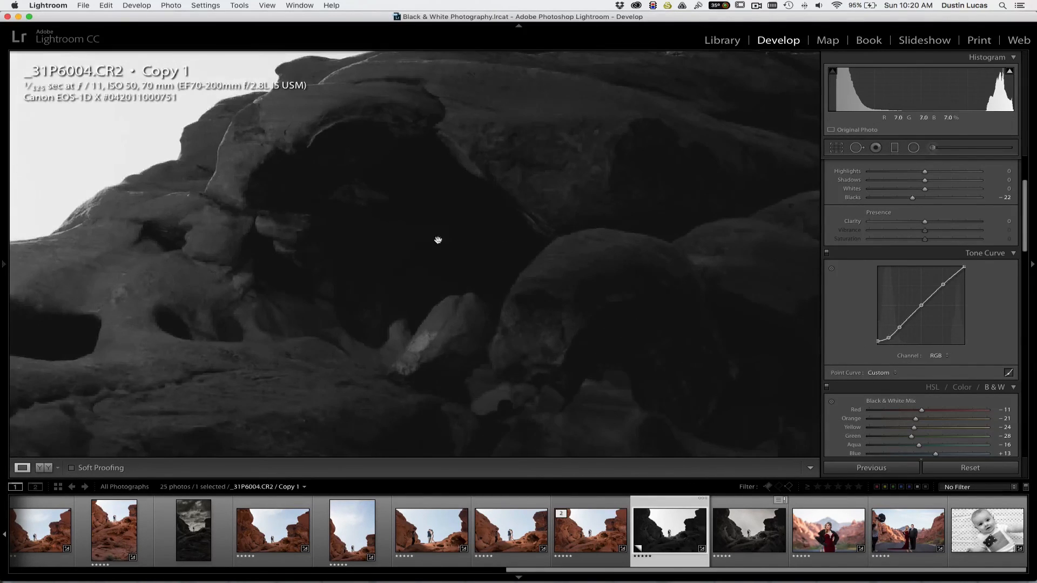
{"action": "left_click", "coordinate": [477, 273]}
Step: Try lowering the tone curve's white point, restore it, and slightly raise the curve point nearest the black end
{"action": "left_click_drag", "start_coordinate": [966, 269], "coordinate": [965, 285]}
{"action": "left_click_drag", "start_coordinate": [985, 240], "coordinate": [985, 222]}
{"action": "left_click_drag", "start_coordinate": [893, 340], "coordinate": [888, 337]}
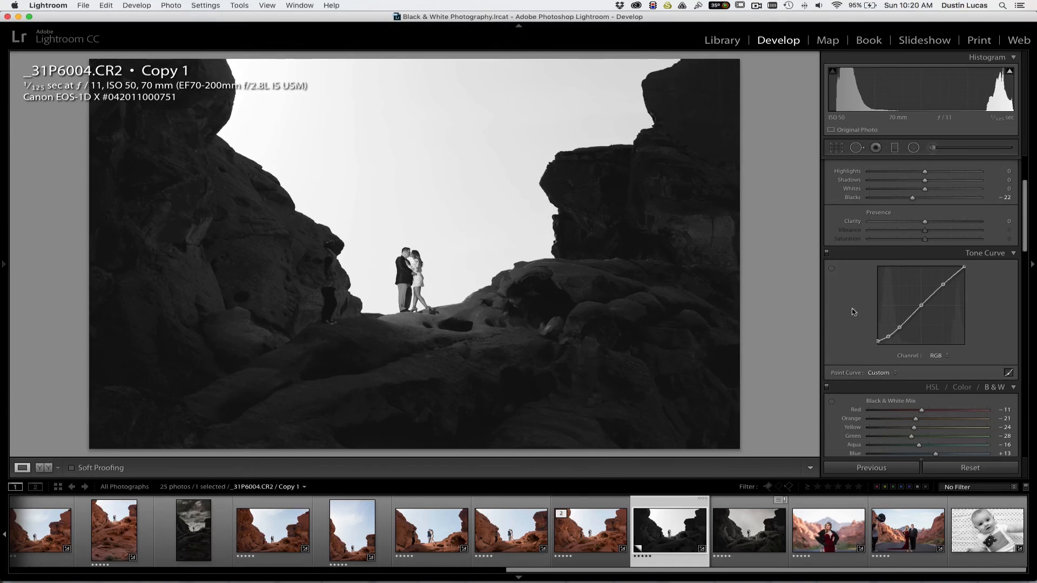
Step: Compare the photo with the custom tone curve off and on, and inspect the couple up close
{"action": "left_click", "coordinate": [825, 253]}
{"action": "left_click", "coordinate": [825, 253]}
{"action": "left_click", "coordinate": [423, 269]}
{"action": "left_click", "coordinate": [431, 282]}
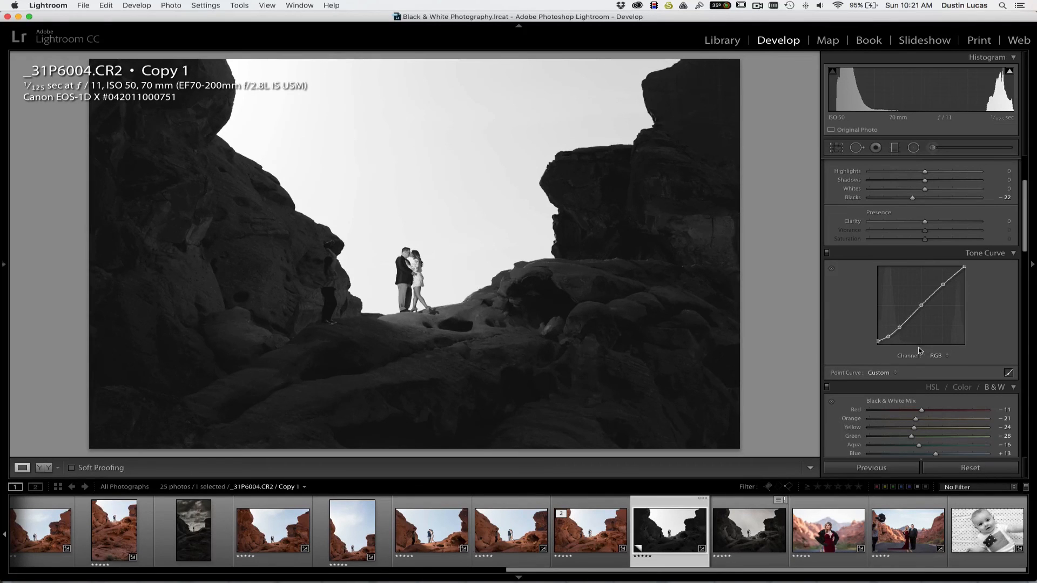
Step: Try darkening the sky with the Black & White Mix targeted adjustment to Blue -100 and Aqua -40, and undo it
{"action": "scroll", "coordinate": [903, 355], "scroll_direction": "down", "scroll_amount": 6}
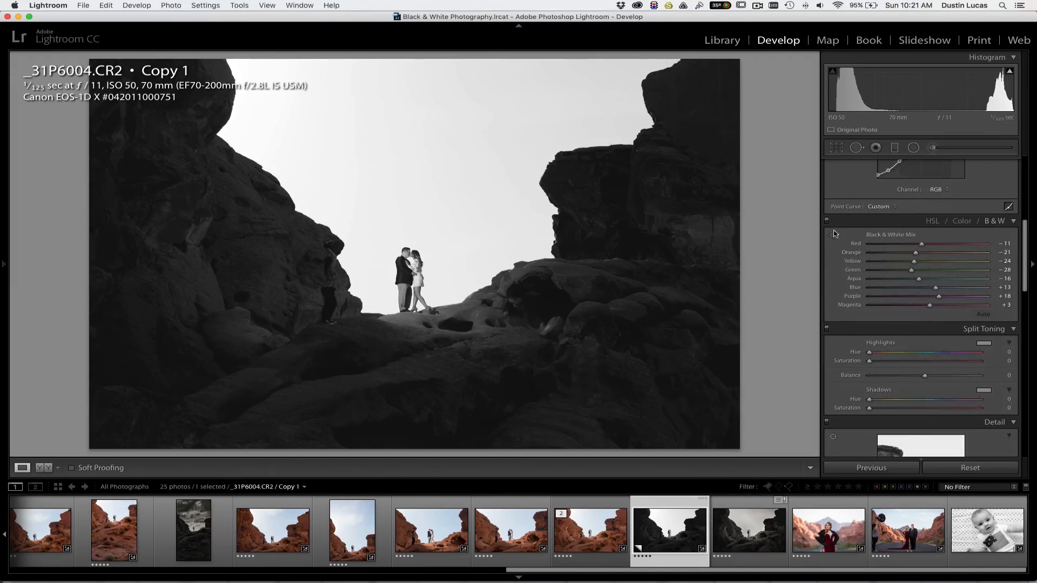
{"action": "left_click", "coordinate": [832, 238]}
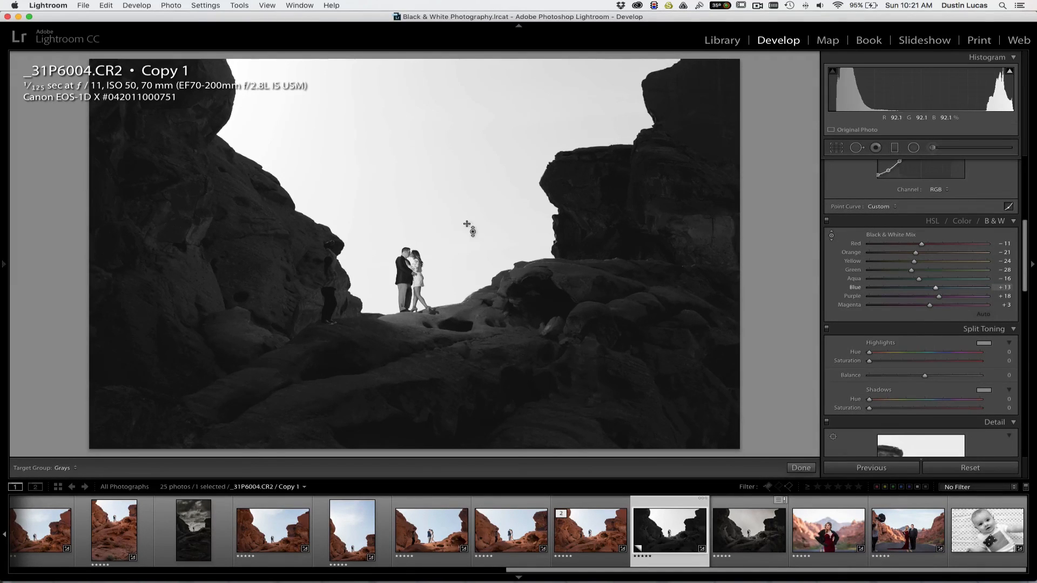
{"action": "left_click", "coordinate": [832, 237]}
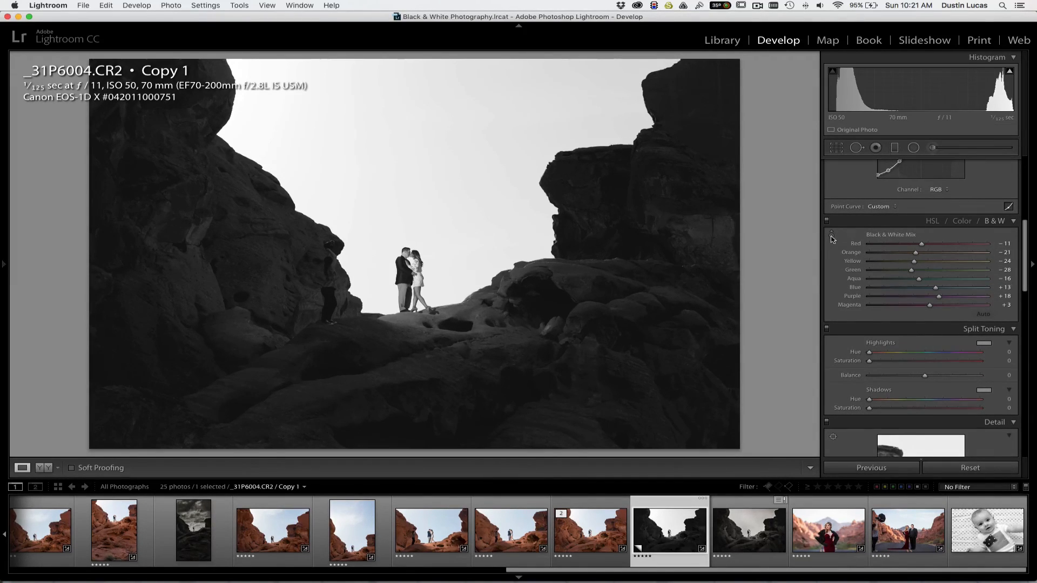
{"action": "left_click", "coordinate": [832, 237]}
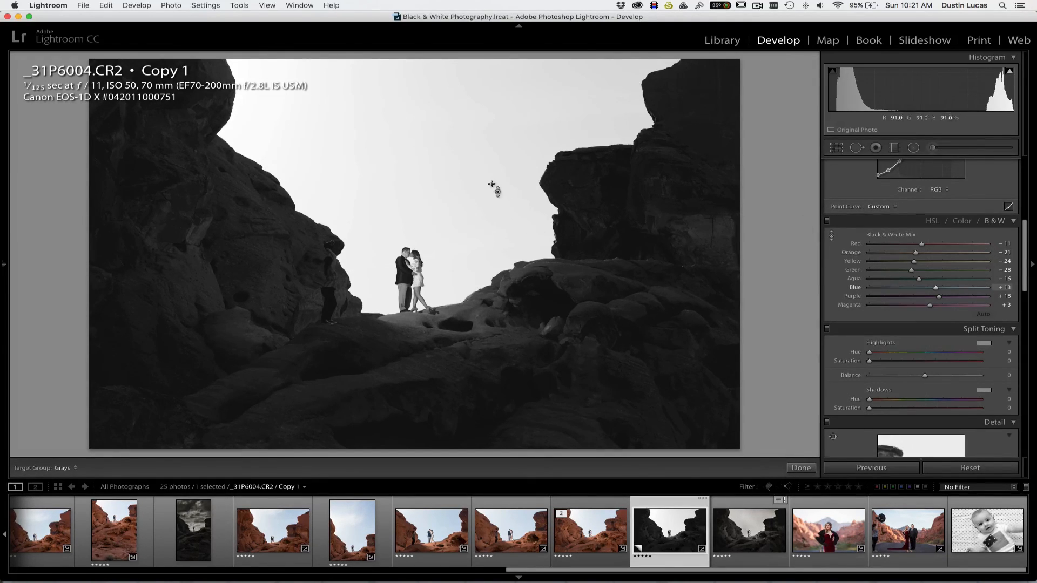
{"action": "left_click_drag", "start_coordinate": [483, 171], "coordinate": [483, 233]}
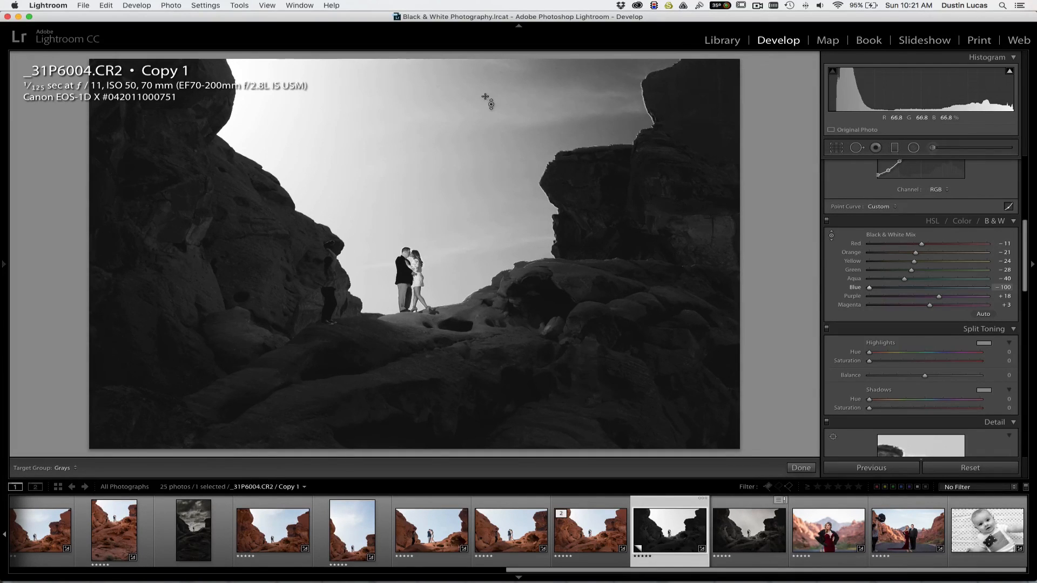
{"action": "key", "text": "super+z"}
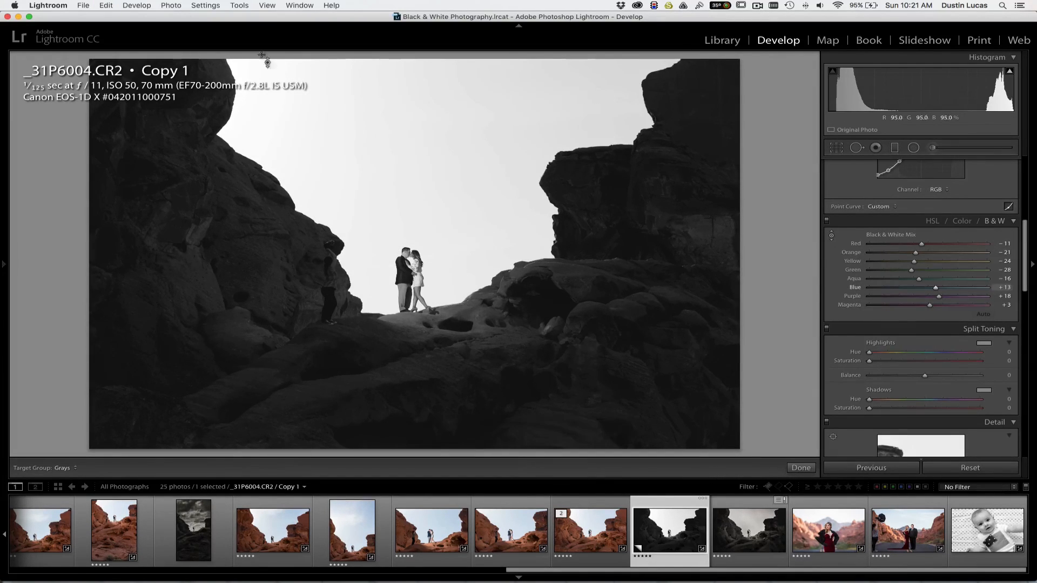
Step: View _31P5956.psd with its cloudy sky as a reference and return to the black-and-white virtual copy
{"action": "left_click", "coordinate": [201, 535], "text": "super"}
{"action": "left_click", "coordinate": [201, 536]}
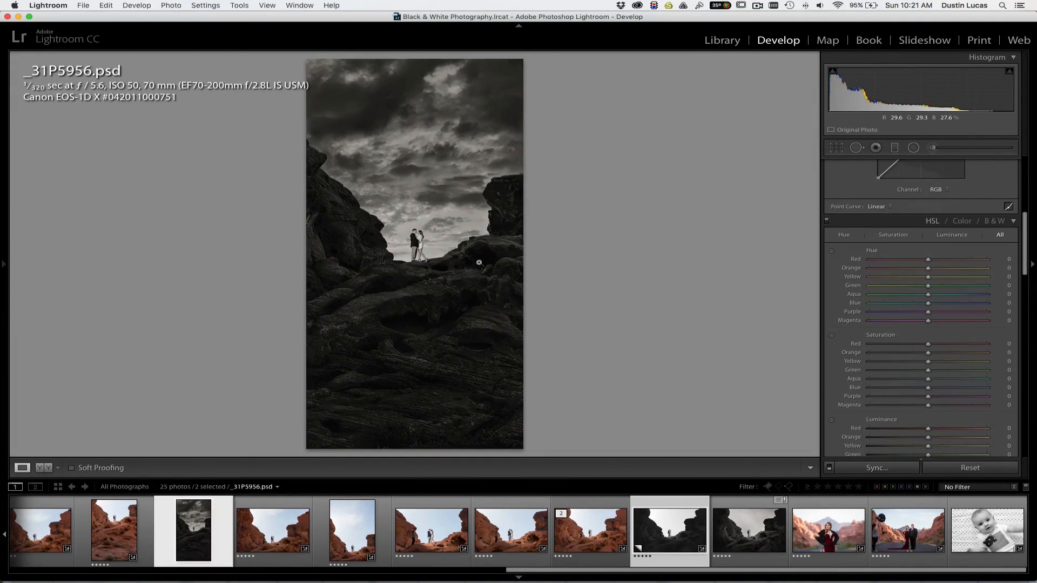
{"action": "key", "text": "Right"}
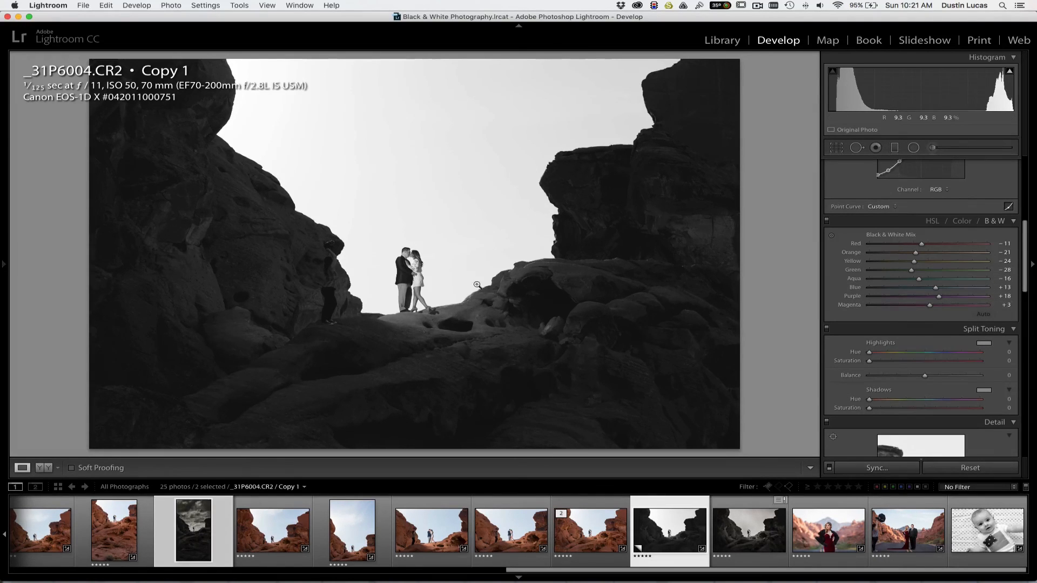
Step: Adjust the rock and skin tones with the Black & White Mix targeted adjustment, ending at Red -22 and Orange -21
{"action": "left_click", "coordinate": [832, 236]}
{"action": "mouse_move", "coordinate": [276, 254]}
{"action": "left_mouse_down"}
{"action": "mouse_move", "coordinate": [275, 232]}
{"action": "mouse_move", "coordinate": [276, 249]}
{"action": "left_mouse_up"}
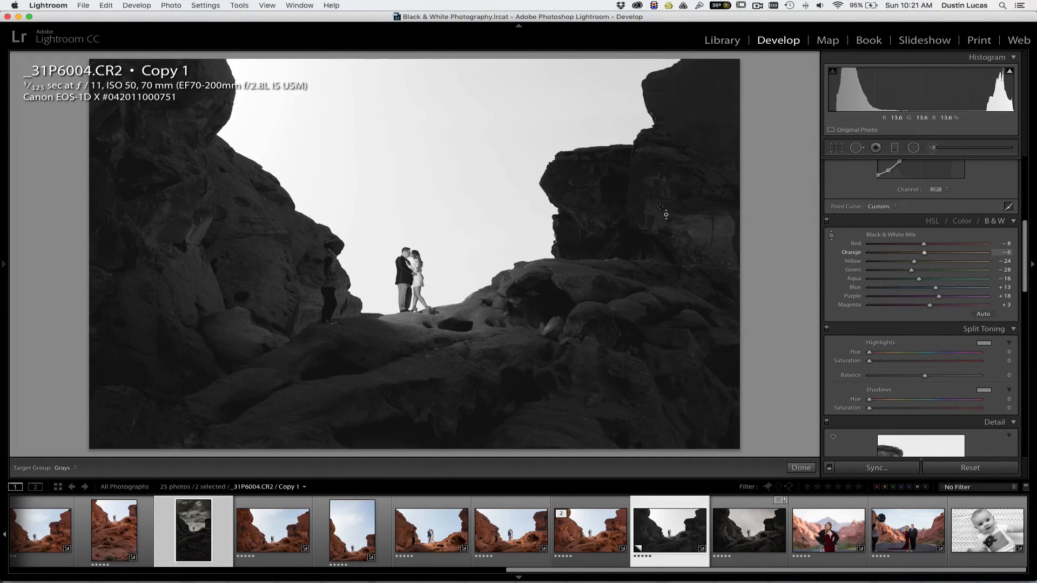
{"action": "left_click_drag", "start_coordinate": [556, 308], "coordinate": [556, 324]}
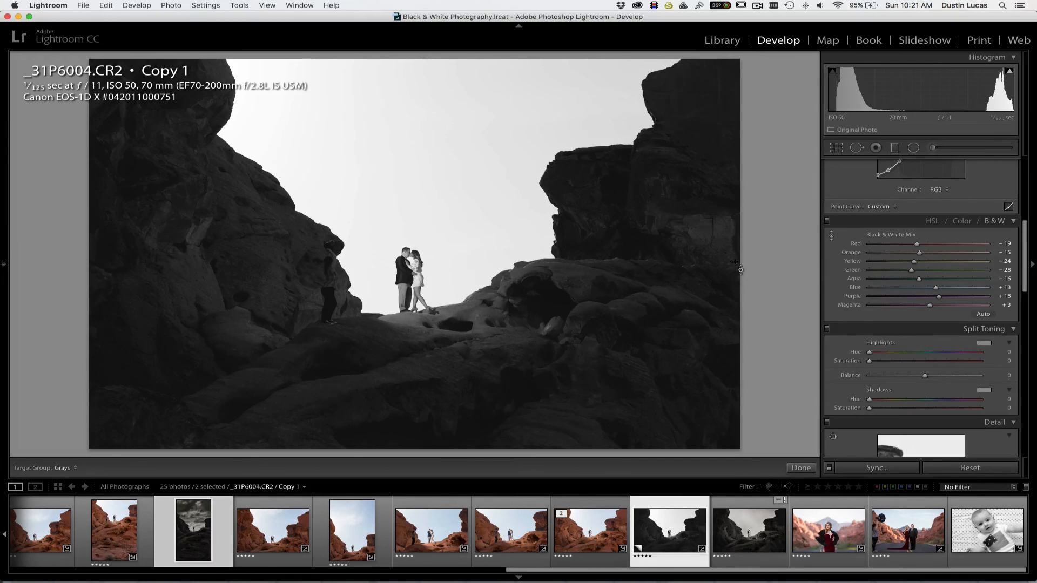
{"action": "left_click_drag", "start_coordinate": [240, 265], "coordinate": [241, 269]}
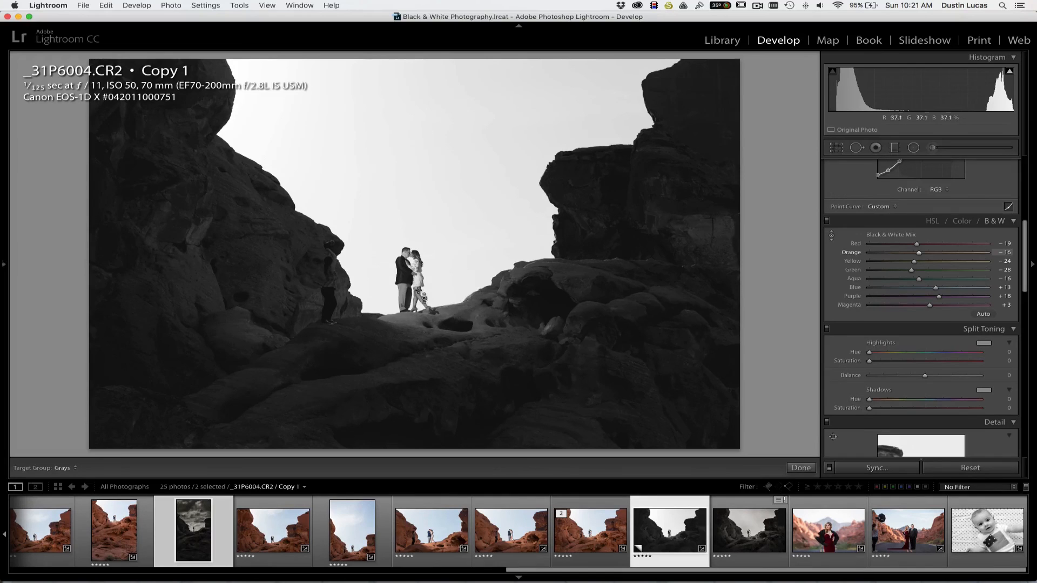
{"action": "left_click_drag", "start_coordinate": [427, 268], "coordinate": [426, 276]}
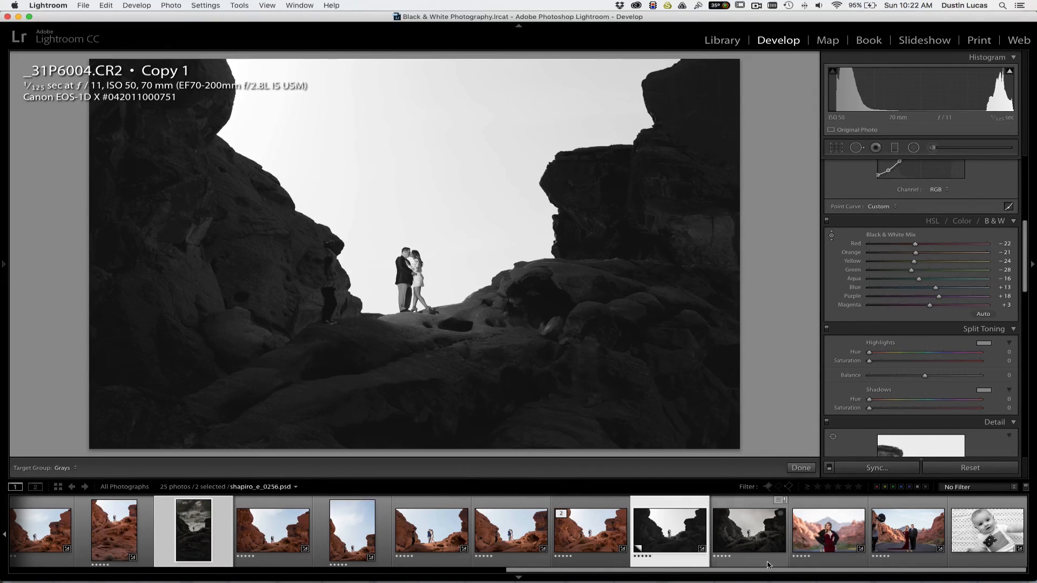
{"action": "left_click", "coordinate": [739, 543]}
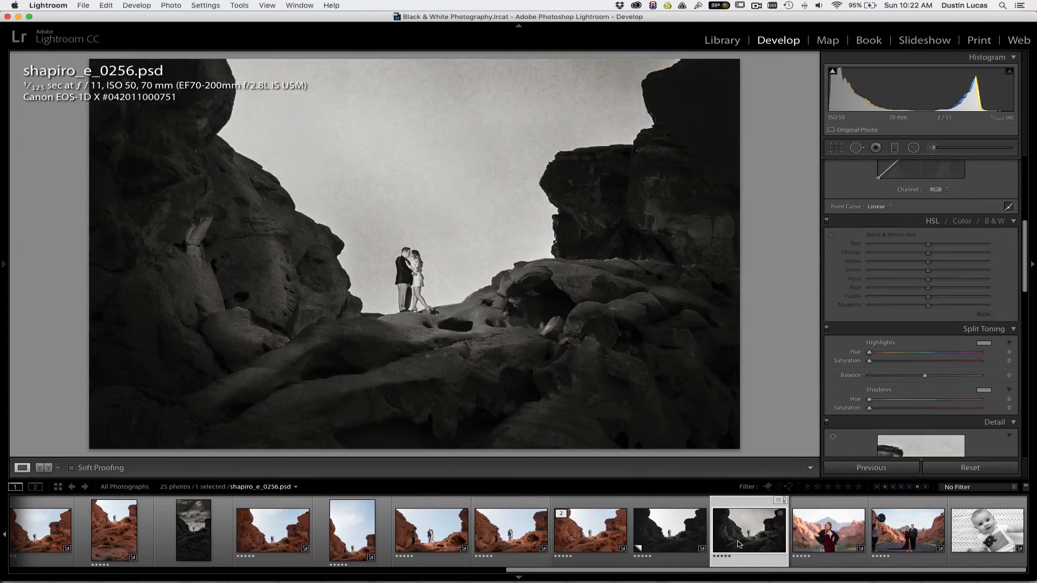
{"action": "key", "text": "Left"}
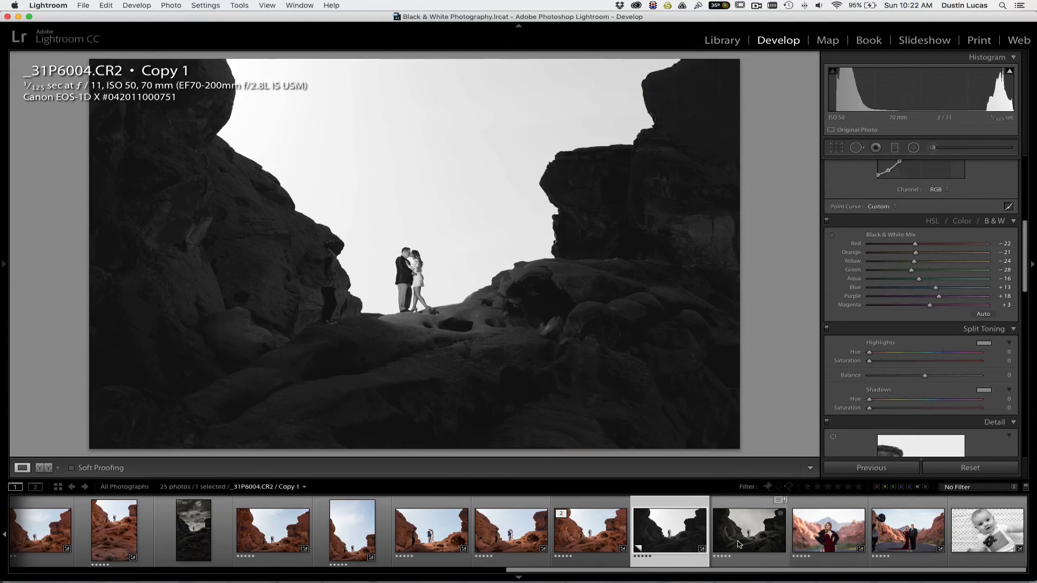
{"action": "key", "text": "Left"}
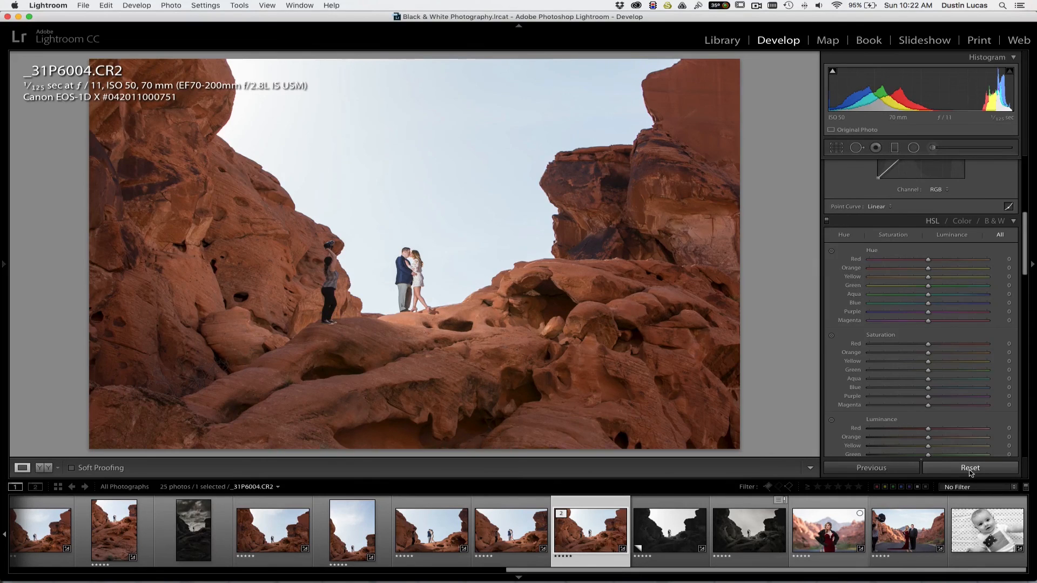
{"action": "key", "text": "v"}
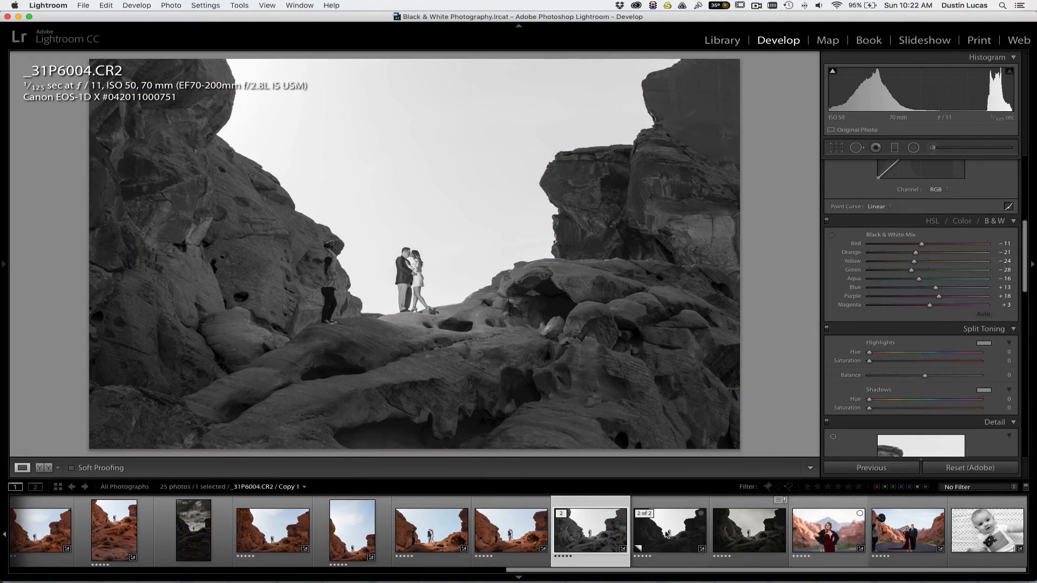
Step: Compare the black-and-white original _31P6004.CR2 with its virtual copy in Survey view without the side panels, and return to Develop
{"action": "left_click", "coordinate": [668, 535], "text": "super"}
{"action": "key", "text": "n"}
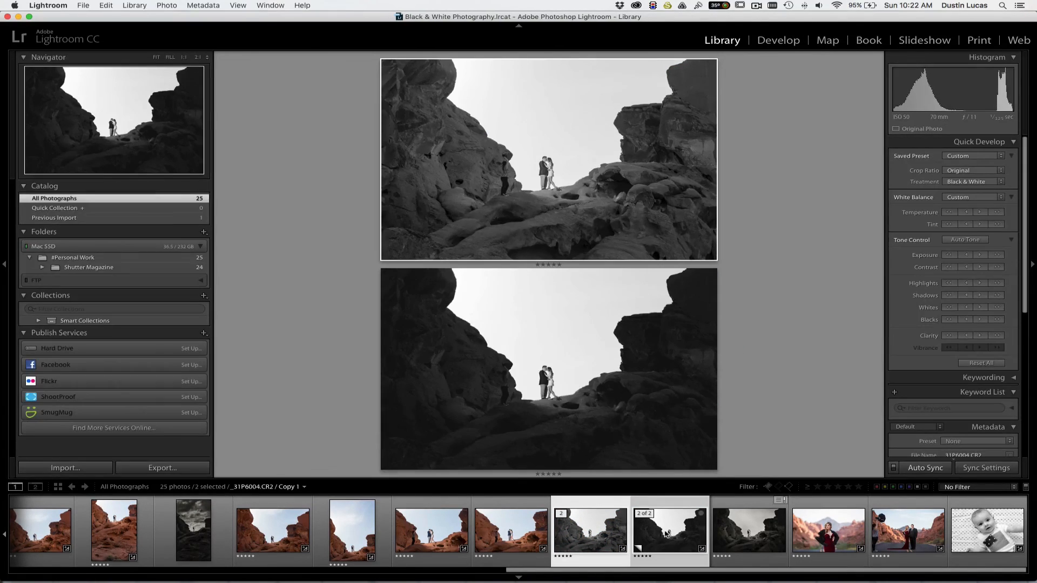
{"action": "key", "text": "shift+Tab"}
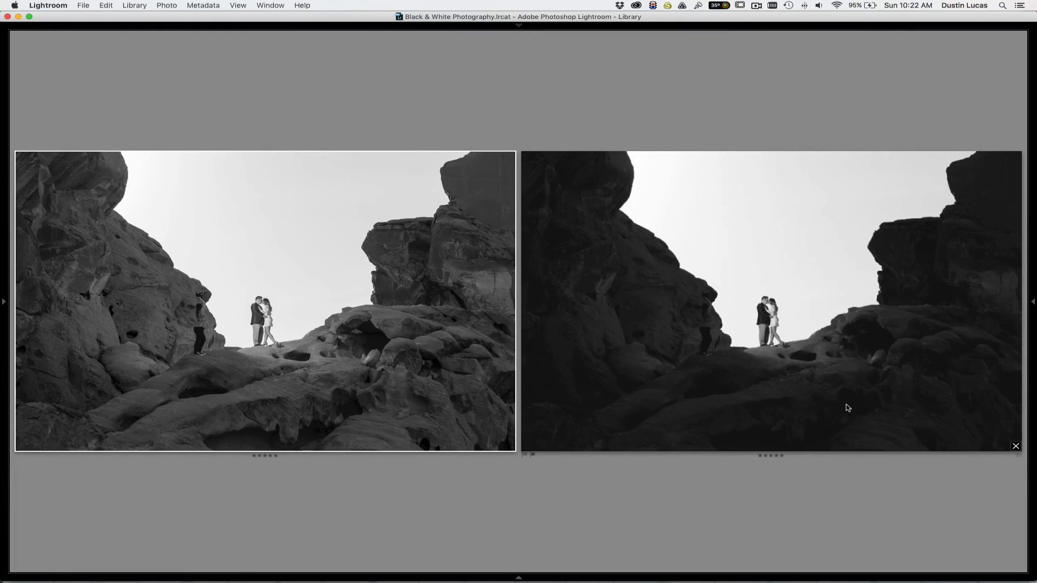
{"action": "key", "text": "d"}
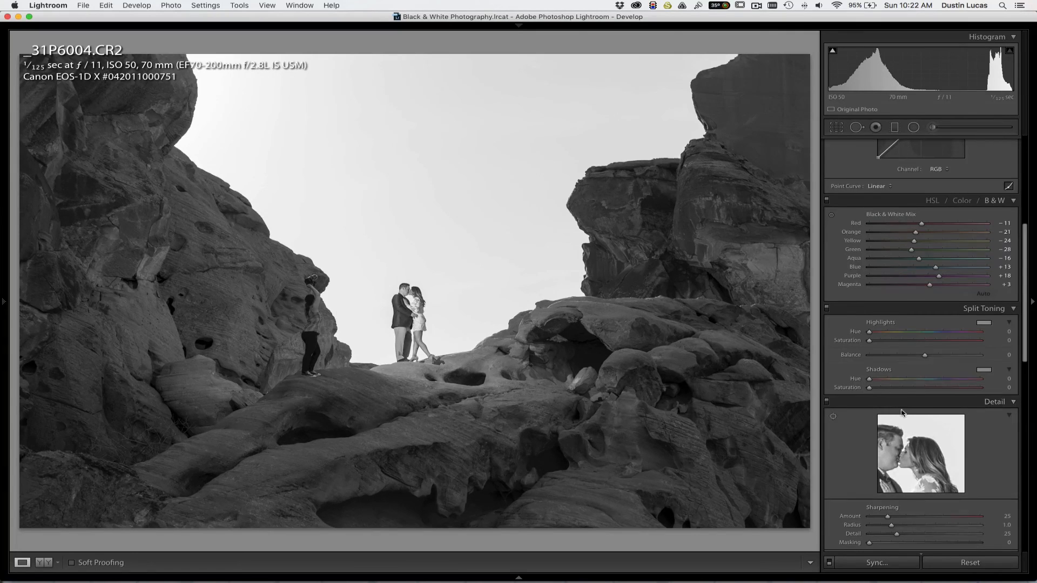
Step: Examine the Basic, Tone Curve and Black & White Mix settings of the original and of Copy 1
{"action": "scroll", "coordinate": [901, 411], "scroll_direction": "up", "scroll_amount": 10}
{"action": "scroll", "coordinate": [902, 412], "scroll_direction": "down", "scroll_amount": 4}
{"action": "scroll", "coordinate": [901, 412], "scroll_direction": "down", "scroll_amount": 2}
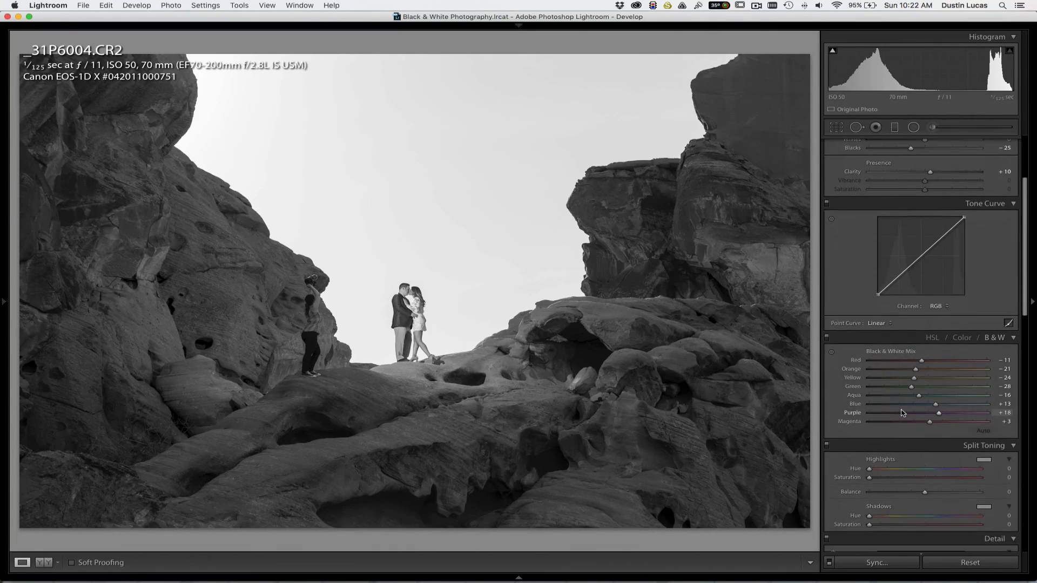
{"action": "scroll", "coordinate": [902, 412], "scroll_direction": "up", "scroll_amount": 4}
{"action": "scroll", "coordinate": [902, 413], "scroll_direction": "up", "scroll_amount": 3}
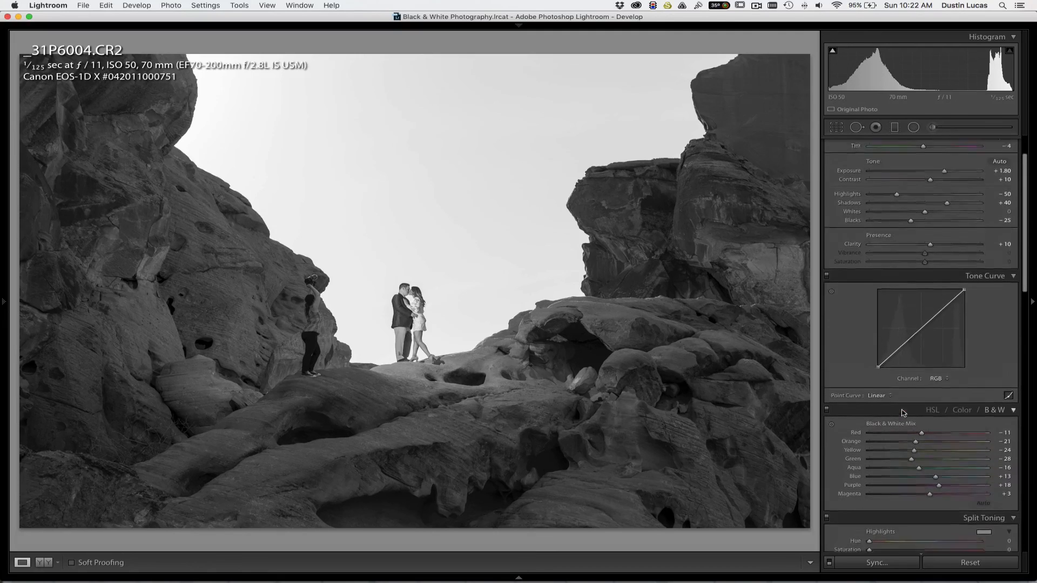
{"action": "key", "text": "Right"}
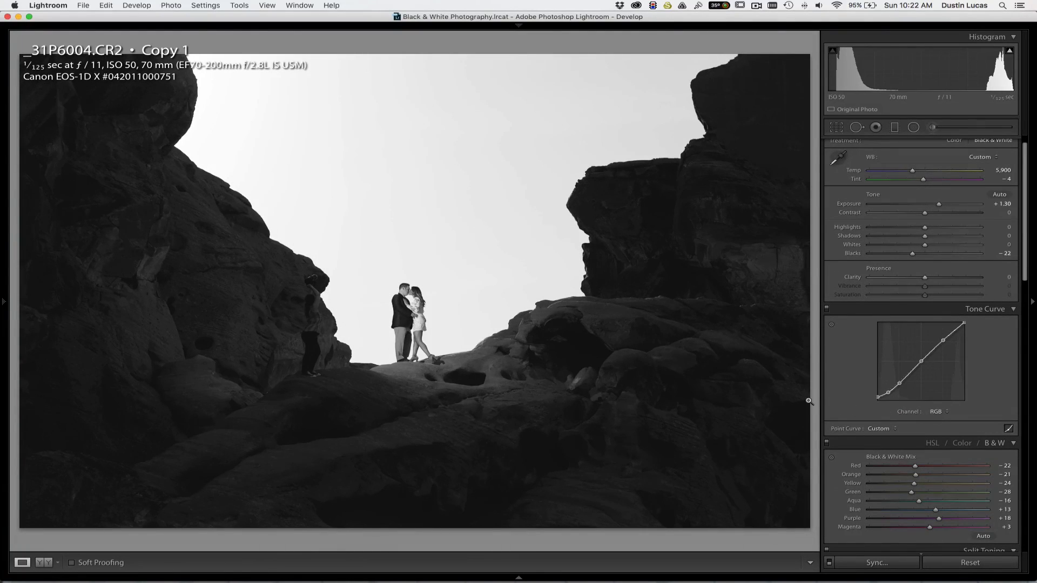
{"action": "scroll", "coordinate": [898, 406], "scroll_direction": "up", "scroll_amount": 1}
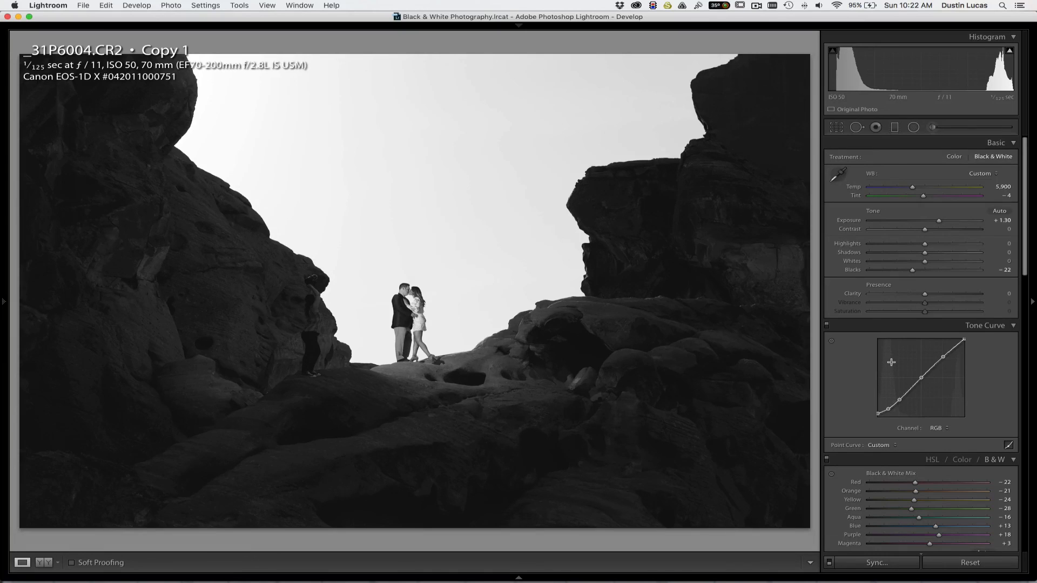
Step: Create a new virtual copy from the edited Copy 1 and go back to Copy 1 in the filmstrip
{"action": "key", "text": "super+apostrophe"}
{"action": "left_click", "coordinate": [519, 578]}
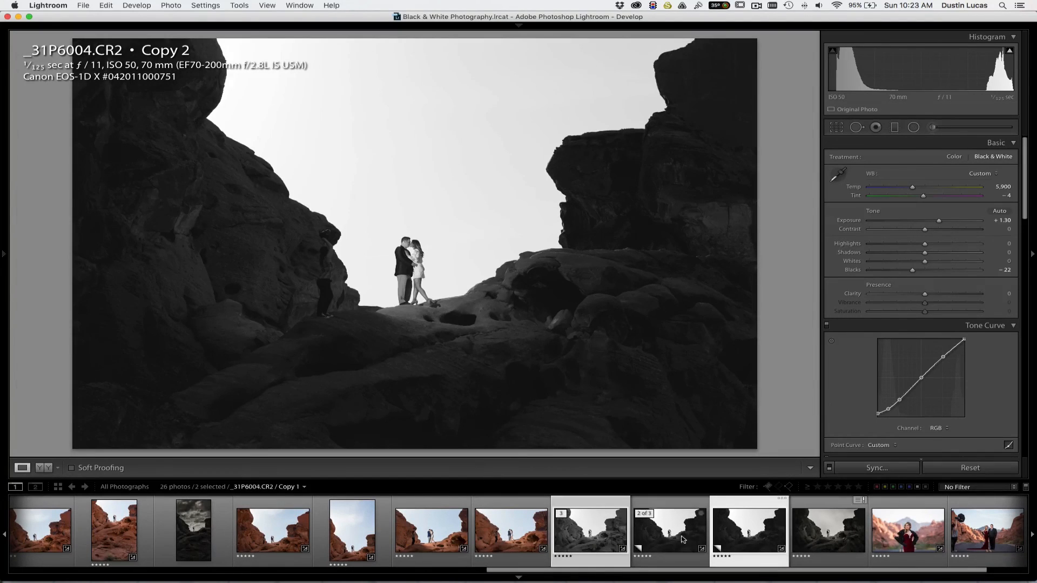
{"action": "mouse_move", "coordinate": [2, 218]}
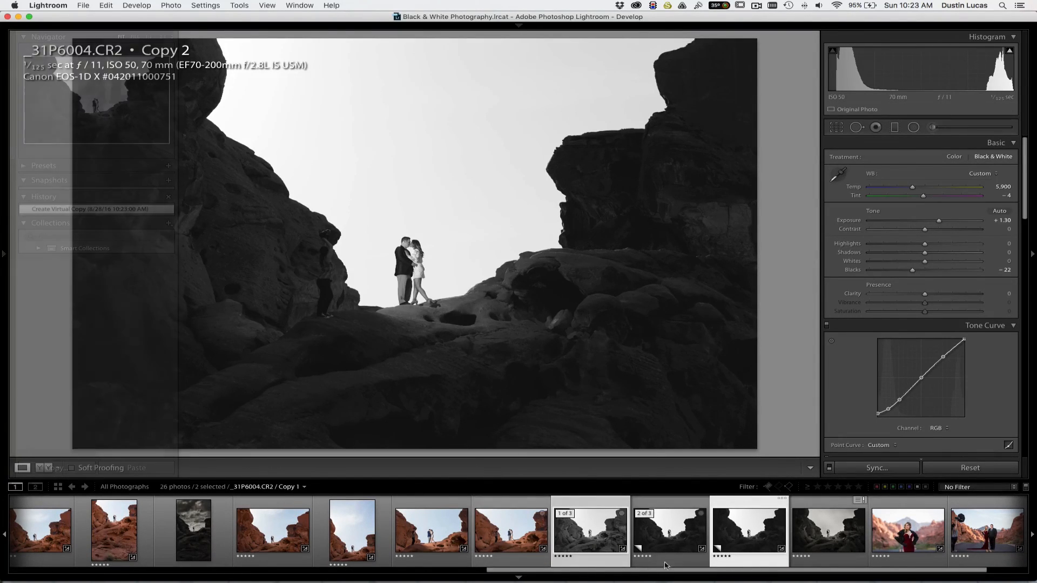
{"action": "key", "text": "Left"}
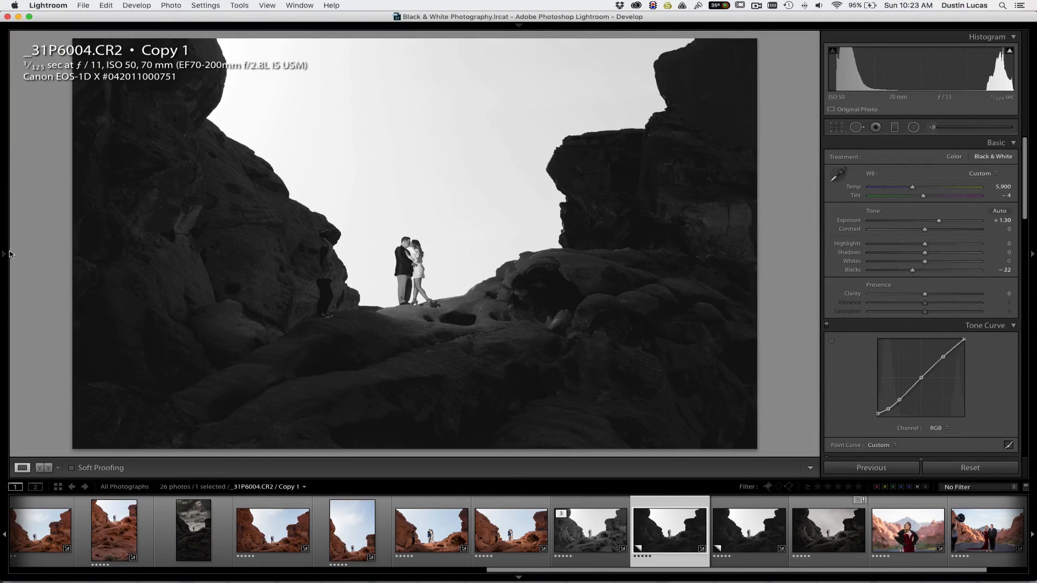
Step: Restore Copy 1 to its Create Virtual Copy history state and convert it to black and white
{"action": "left_click", "coordinate": [5, 253]}
{"action": "scroll", "coordinate": [83, 362], "scroll_direction": "down", "scroll_amount": 5}
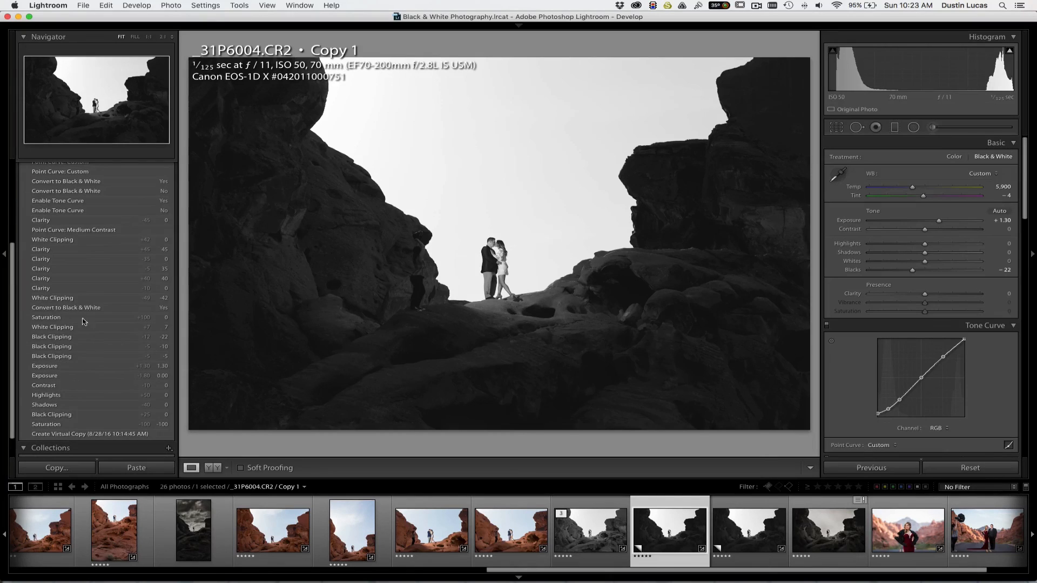
{"action": "left_click", "coordinate": [75, 308]}
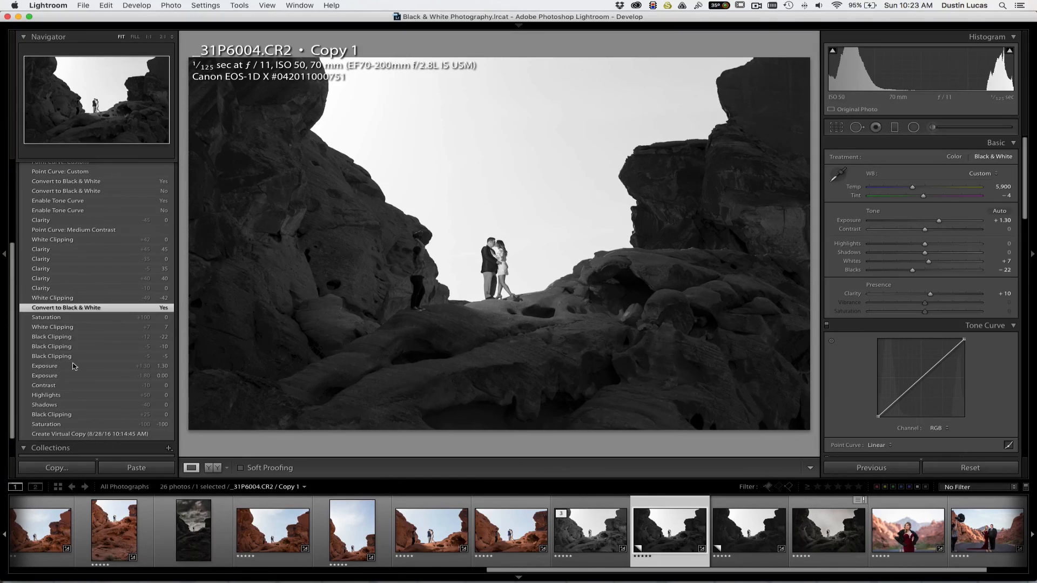
{"action": "left_click", "coordinate": [63, 433]}
{"action": "key", "text": "v"}
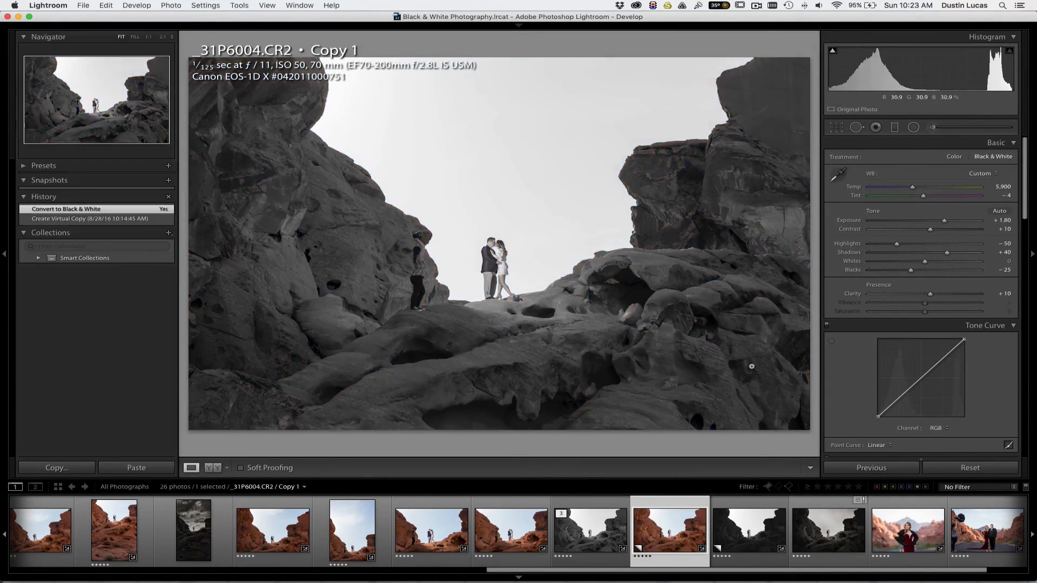
{"action": "key", "text": "super+apostrophe"}
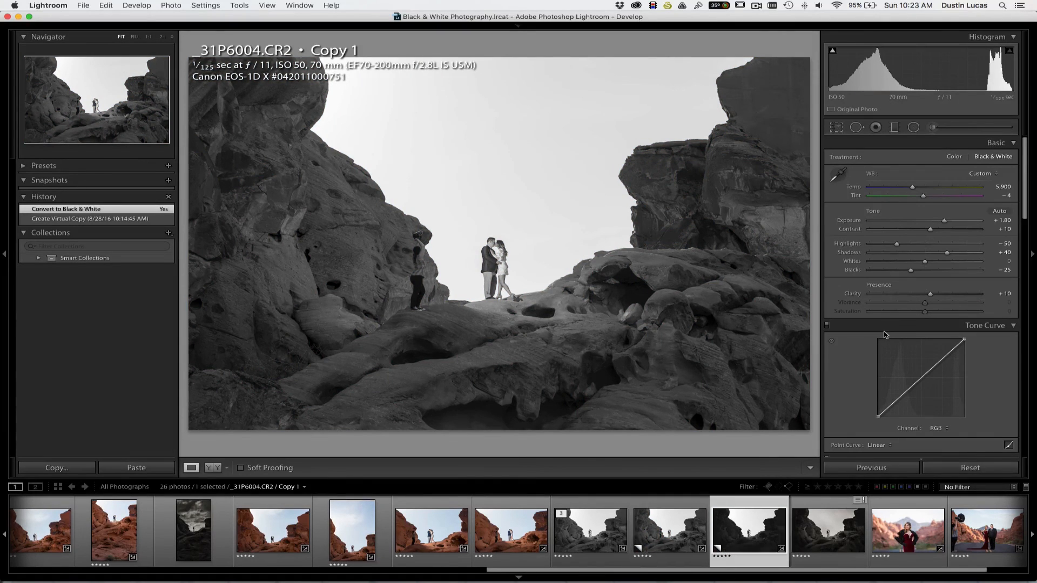
{"action": "key", "text": "super+z"}
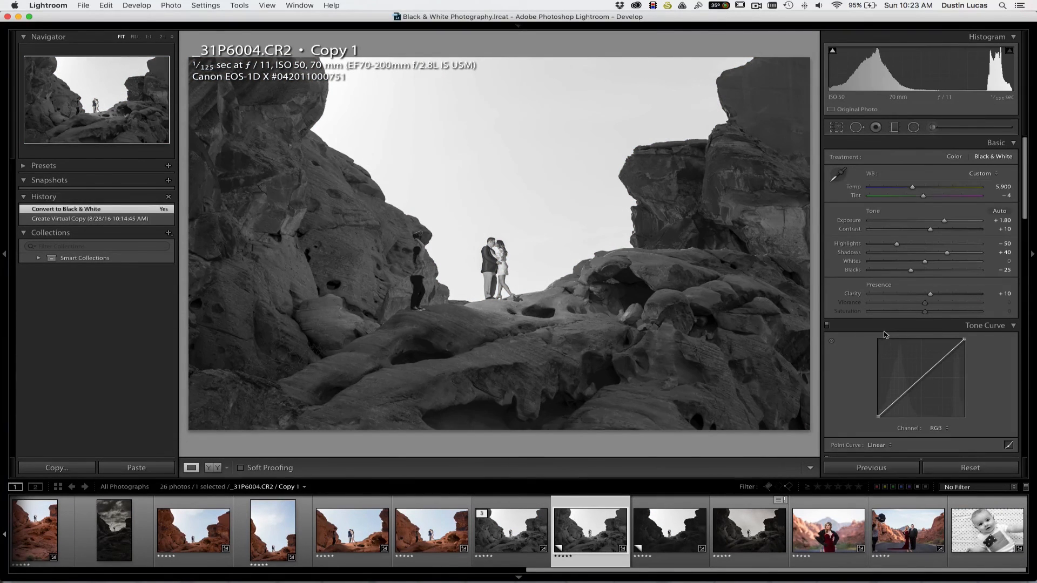
Step: Set up editing Copy 1 in Silver Efex Pro 2 with Lightroom adjustments, using AdobeRGB (1998) and a resolution of 300
{"action": "scroll", "coordinate": [916, 329], "scroll_direction": "down", "scroll_amount": 1}
{"action": "left_click", "coordinate": [178, 4]}
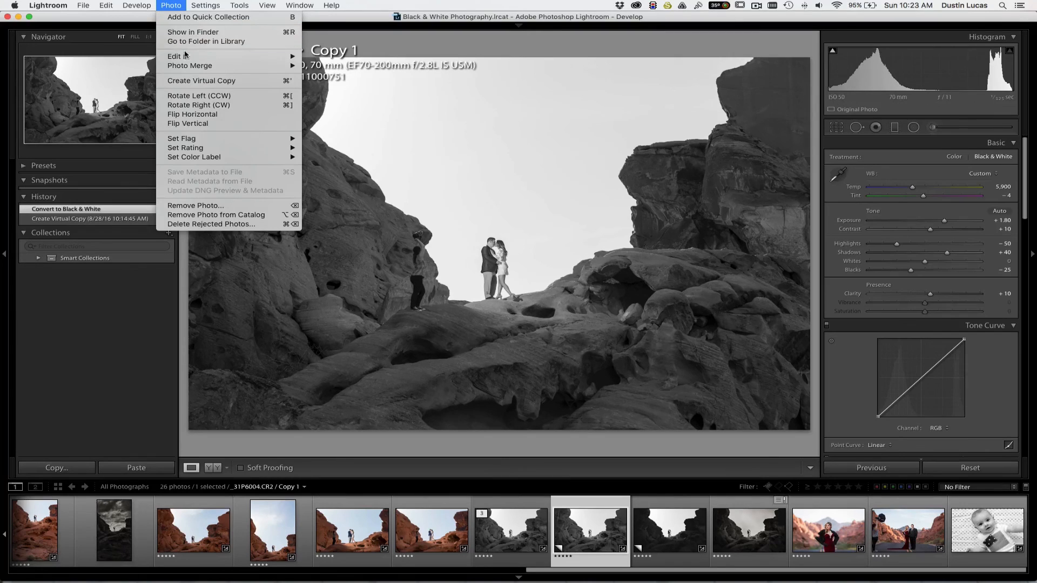
{"action": "mouse_move", "coordinate": [187, 56]}
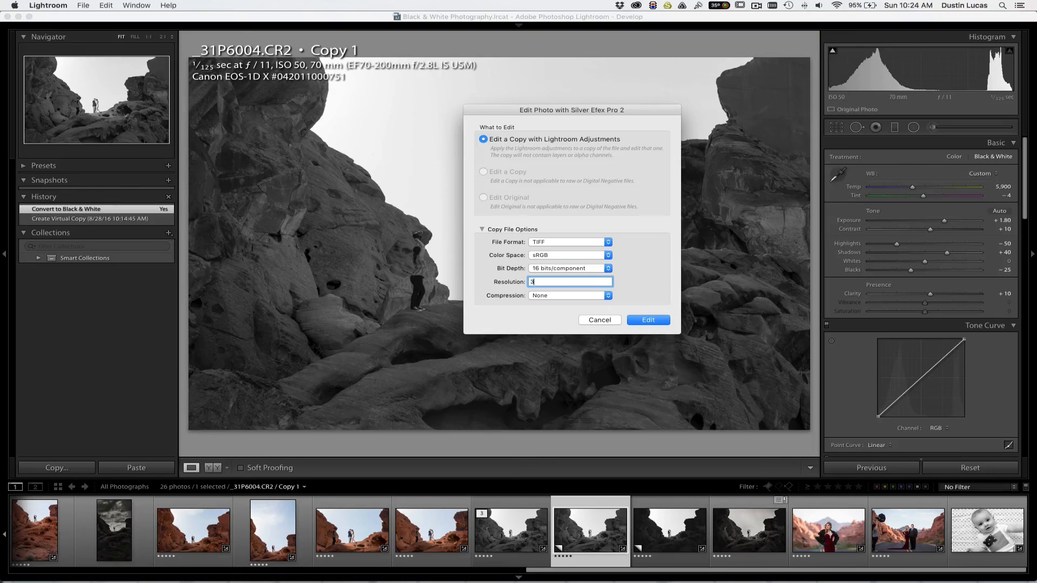
{"action": "left_click", "coordinate": [566, 254]}
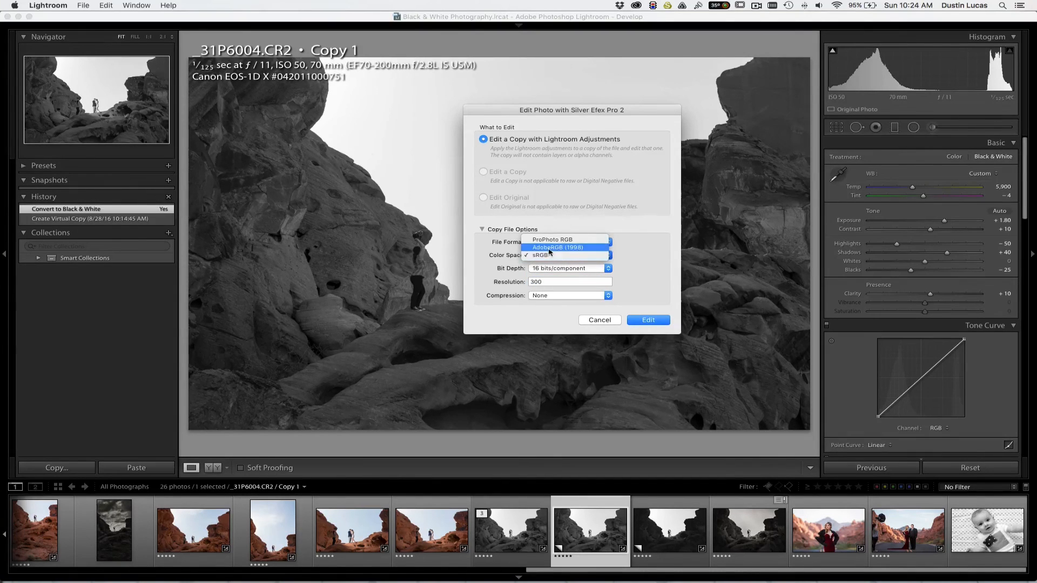
{"action": "left_click", "coordinate": [570, 247]}
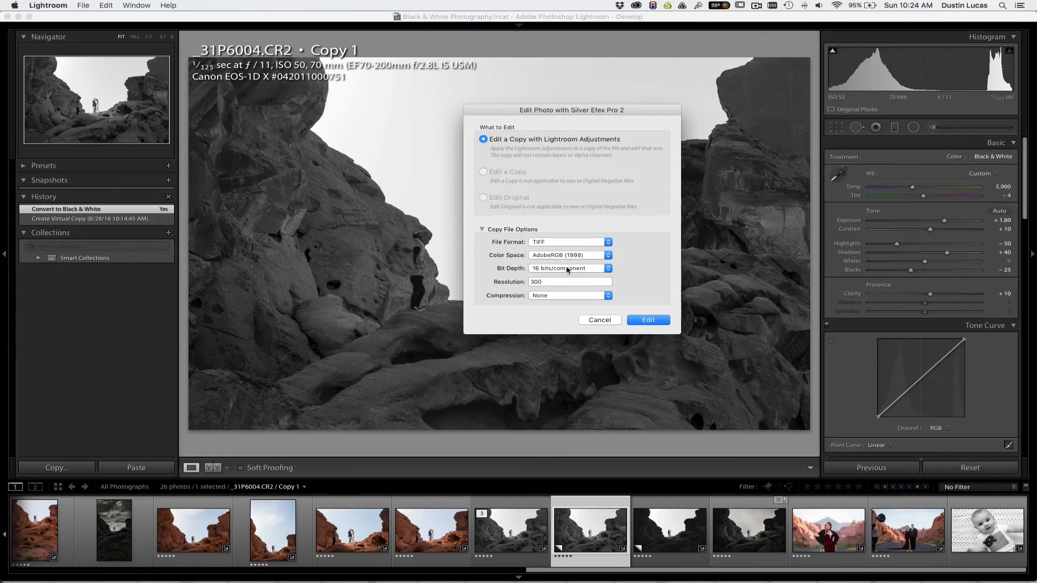
Step: Keep TIFF as the copy's file format and open the photo in Silver Efex Pro 2
{"action": "left_click", "coordinate": [547, 245]}
{"action": "left_click", "coordinate": [547, 243]}
{"action": "left_click", "coordinate": [542, 242]}
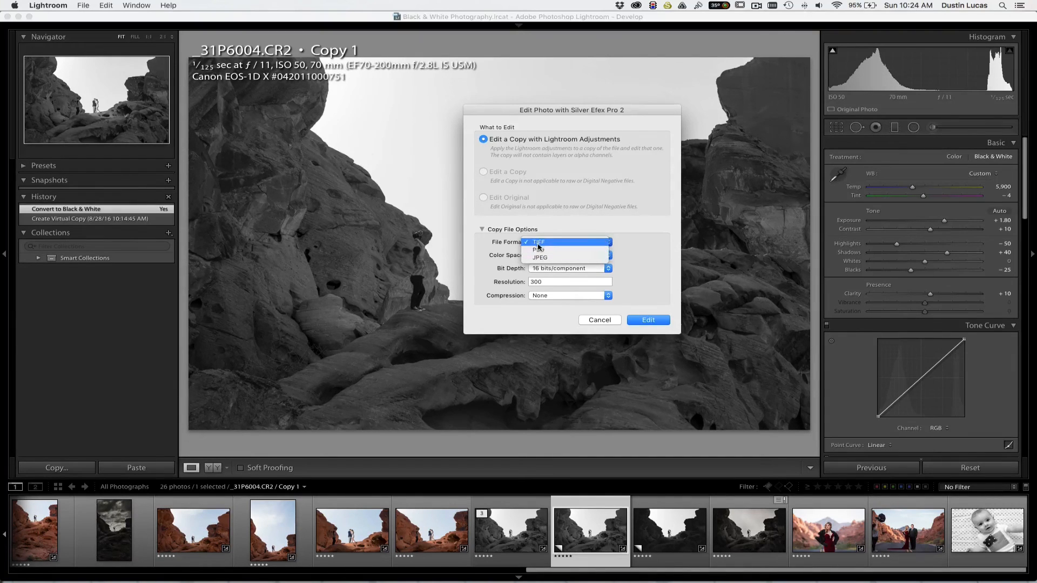
{"action": "left_click", "coordinate": [537, 242]}
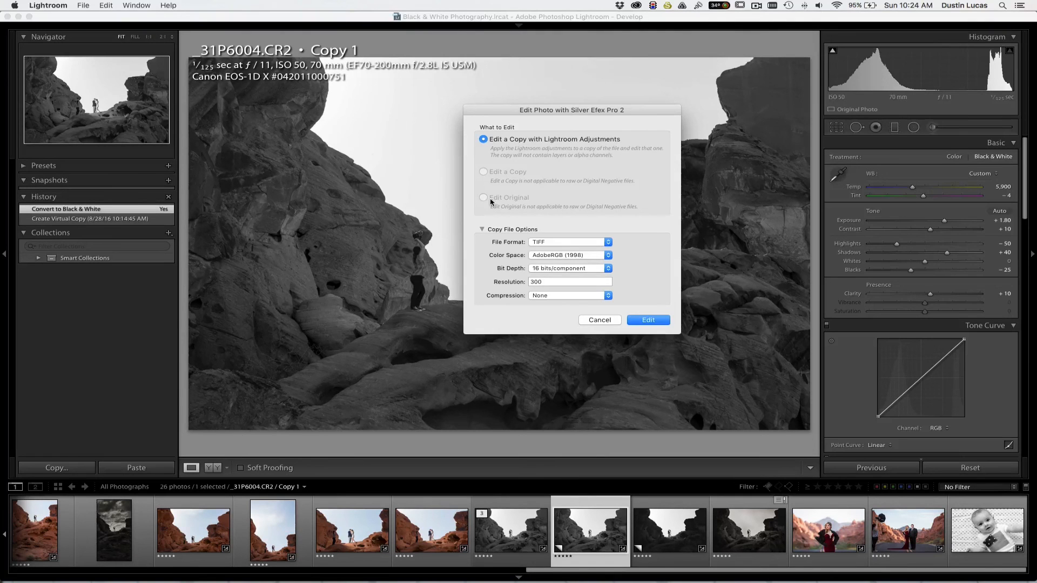
{"action": "left_click", "coordinate": [637, 322]}
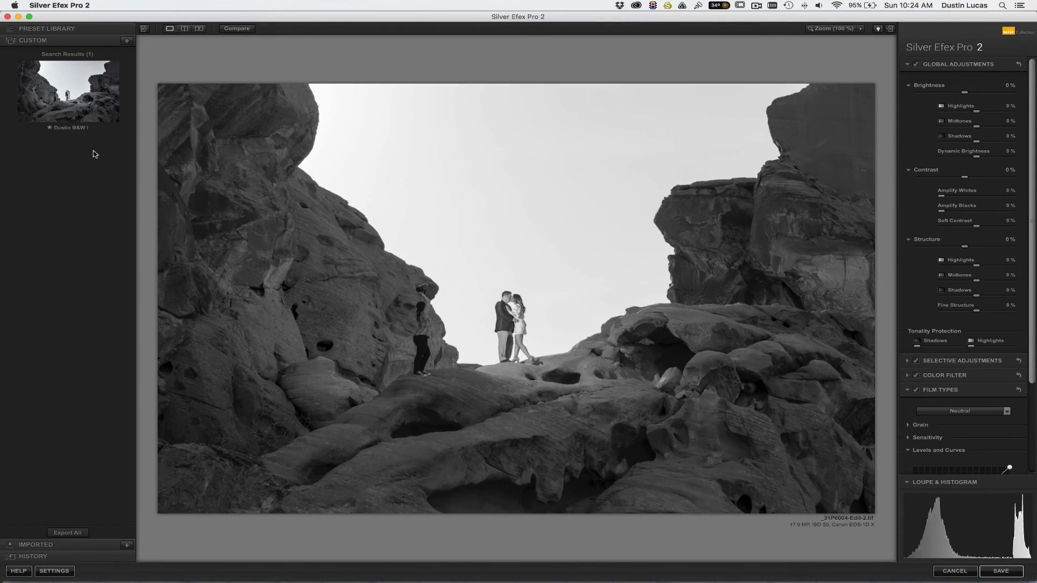
Step: Try the custom preset, 001 Underexposed (EV -1), 003 High Contrast (harsh) and 004 High Contrast (smooth), and return to 000 Neutral
{"action": "left_click", "coordinate": [73, 112]}
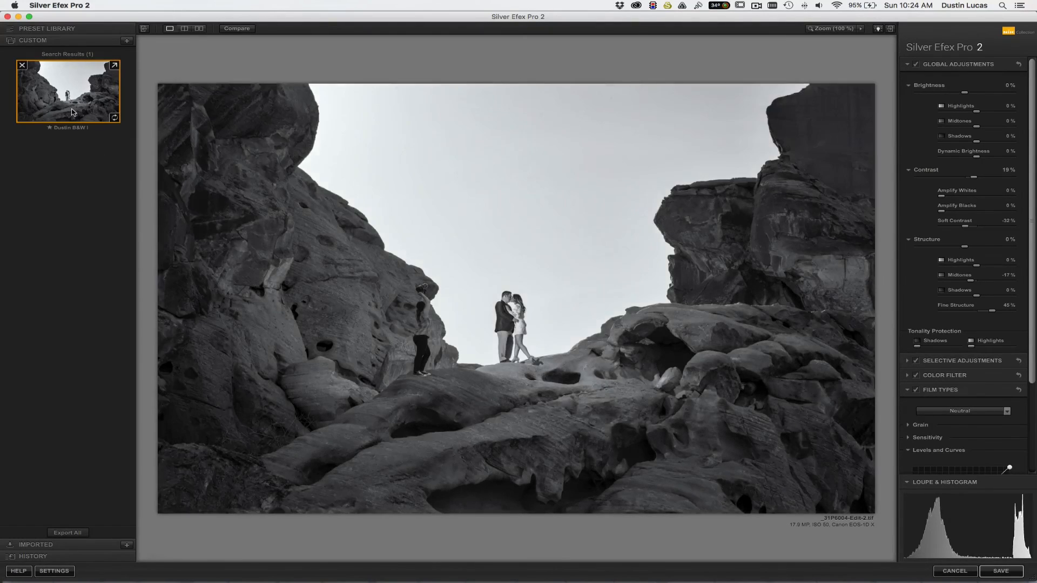
{"action": "key", "text": "super+z"}
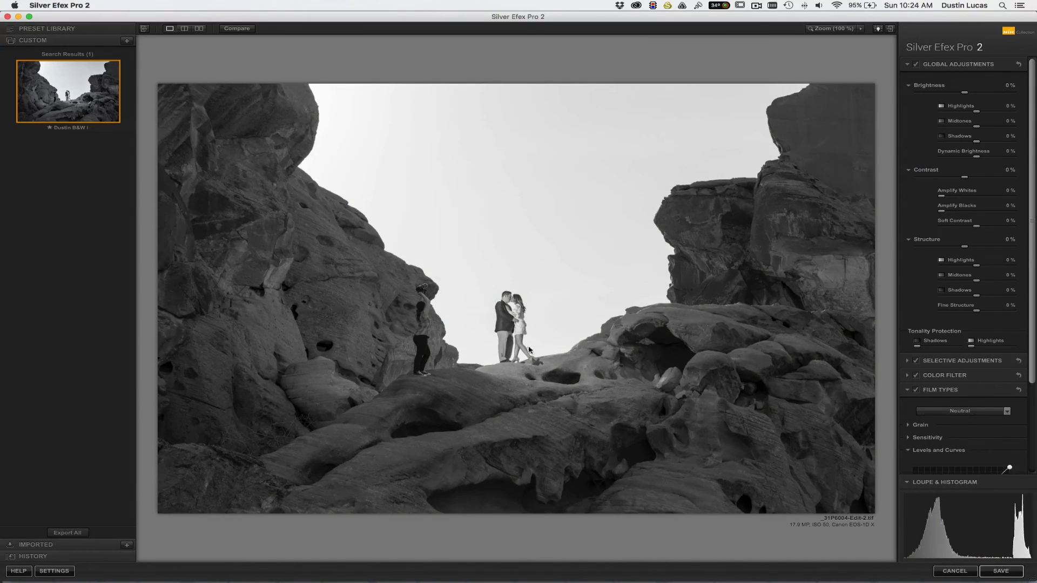
{"action": "left_click", "coordinate": [39, 30]}
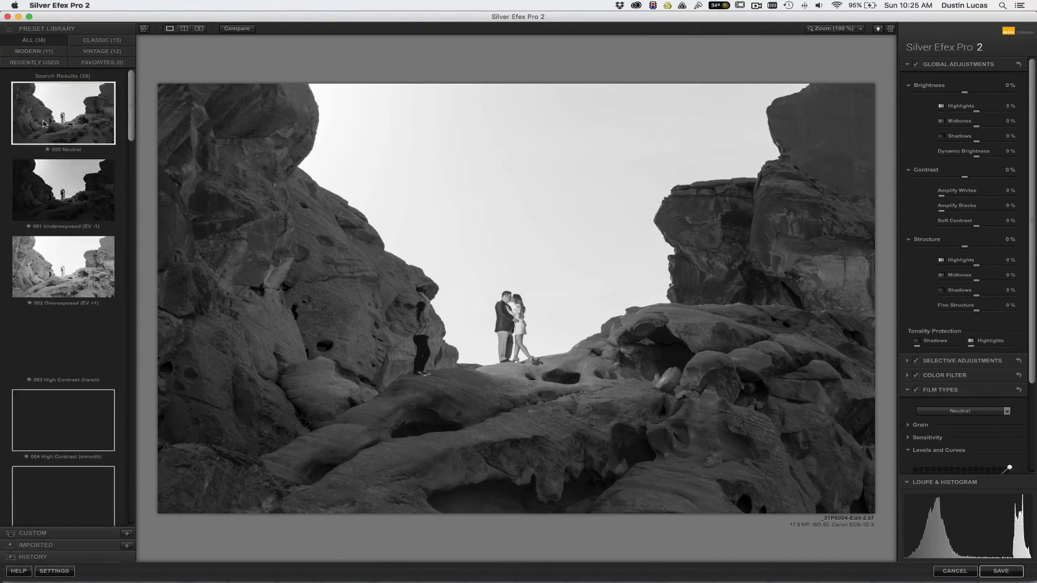
{"action": "left_click", "coordinate": [73, 202]}
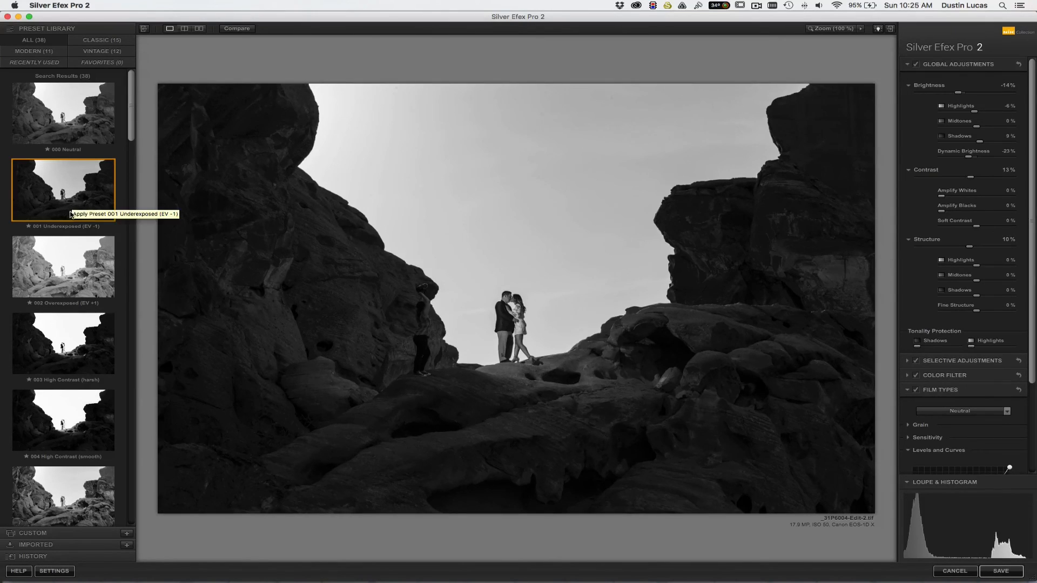
{"action": "scroll", "coordinate": [72, 204], "scroll_direction": "down", "scroll_amount": 1}
{"action": "left_click", "coordinate": [53, 326]}
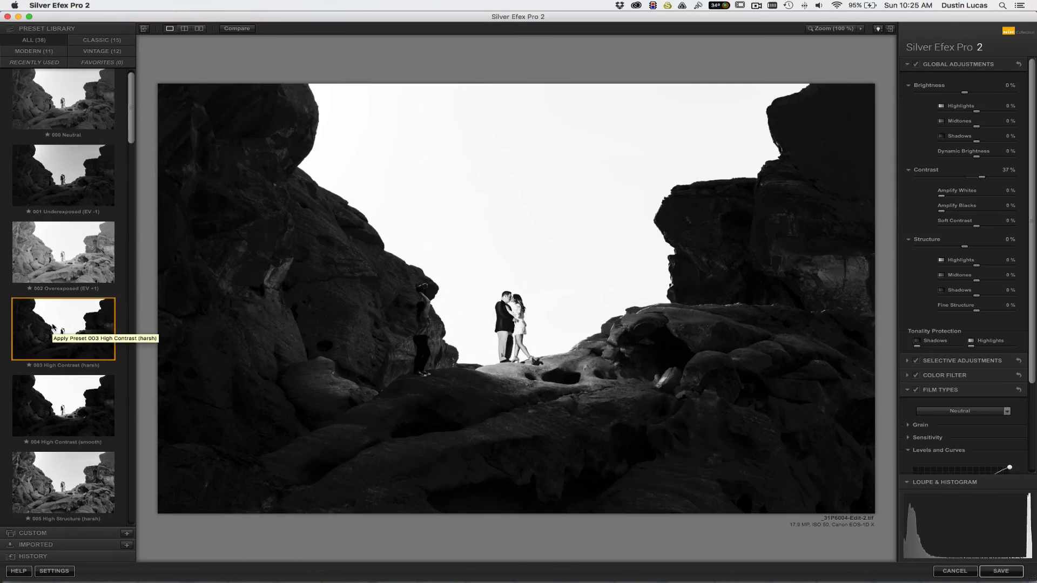
{"action": "left_click", "coordinate": [58, 409]}
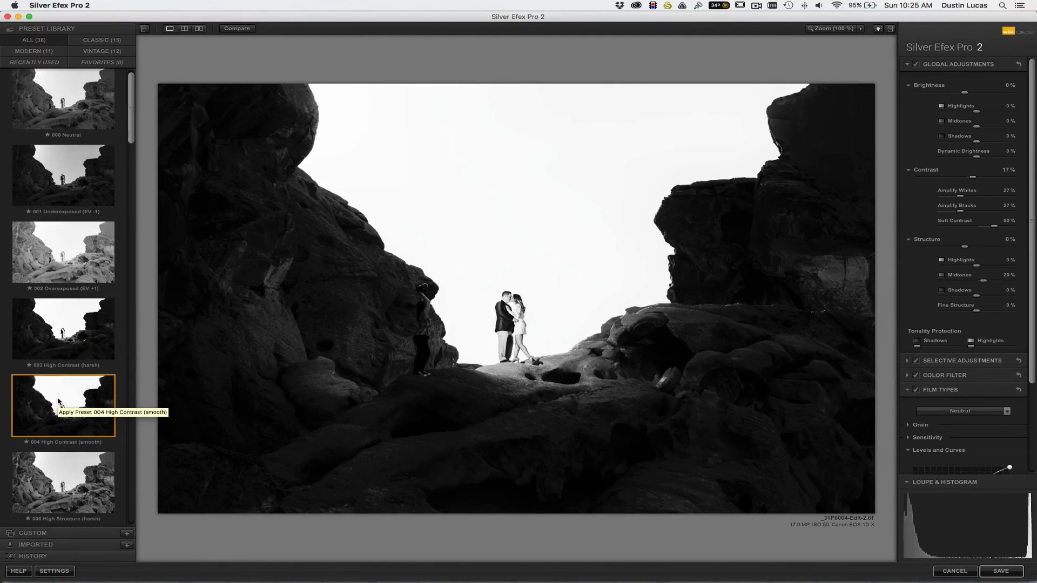
{"action": "left_click", "coordinate": [84, 123]}
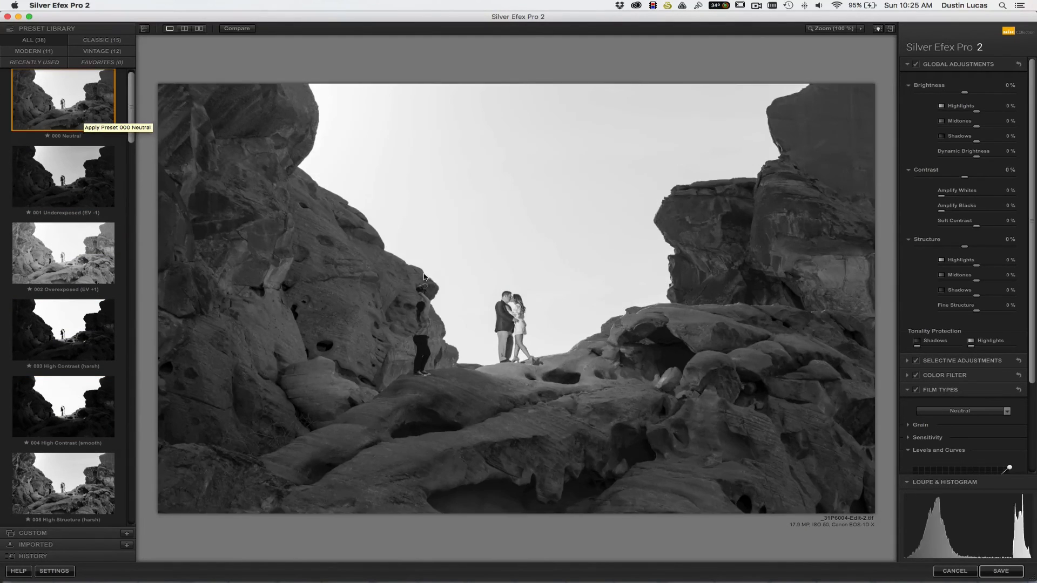
Step: Try the presets 005 High Structure (harsh), 006 High Structure (smooth) and 009 Low Key 1, and apply 012 Push Process (N +3.0)
{"action": "scroll", "coordinate": [120, 304], "scroll_direction": "down", "scroll_amount": 8}
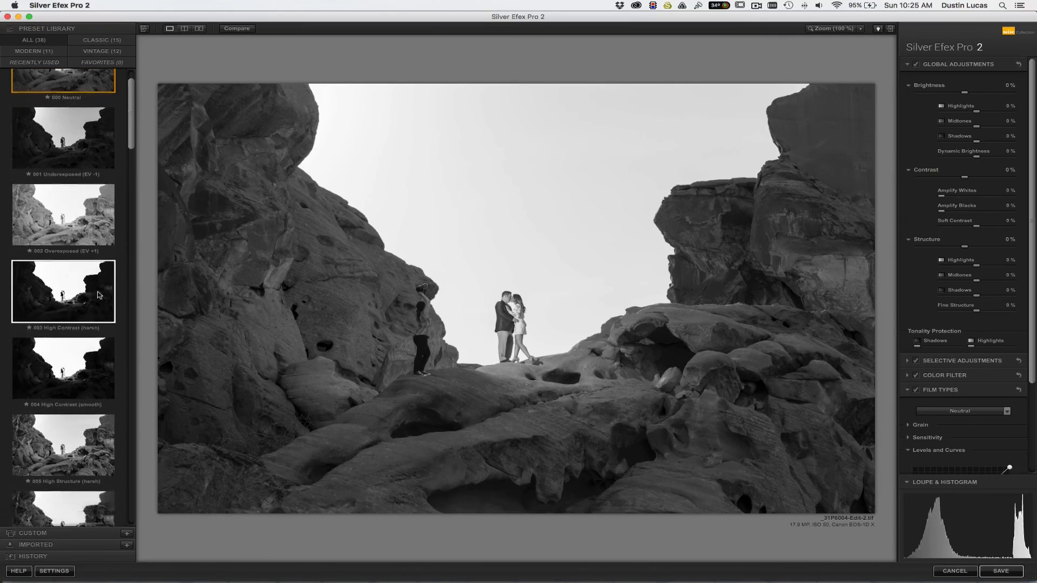
{"action": "left_click", "coordinate": [63, 291]}
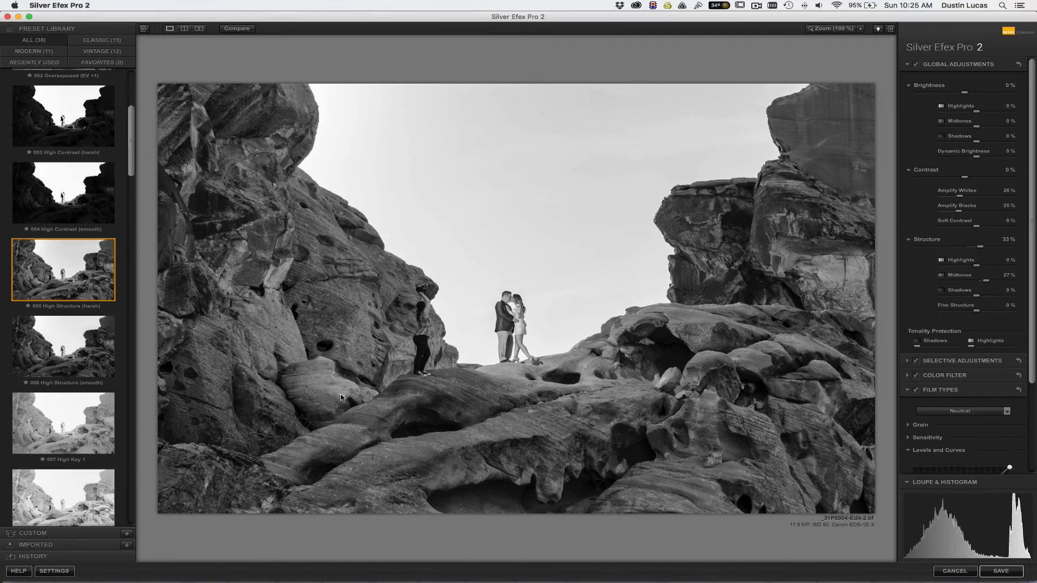
{"action": "left_click", "coordinate": [85, 352]}
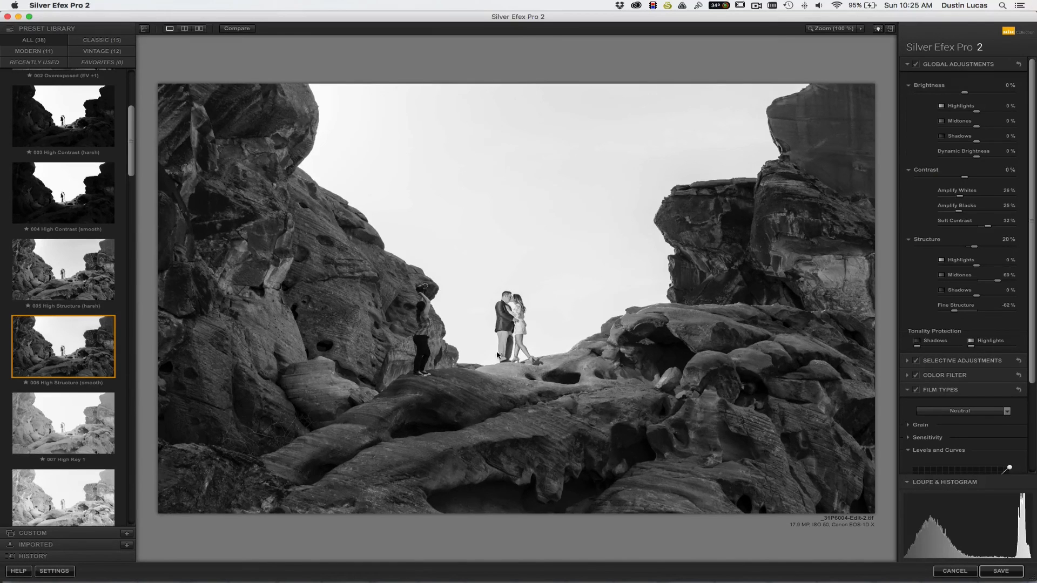
{"action": "scroll", "coordinate": [74, 384], "scroll_direction": "down", "scroll_amount": 5}
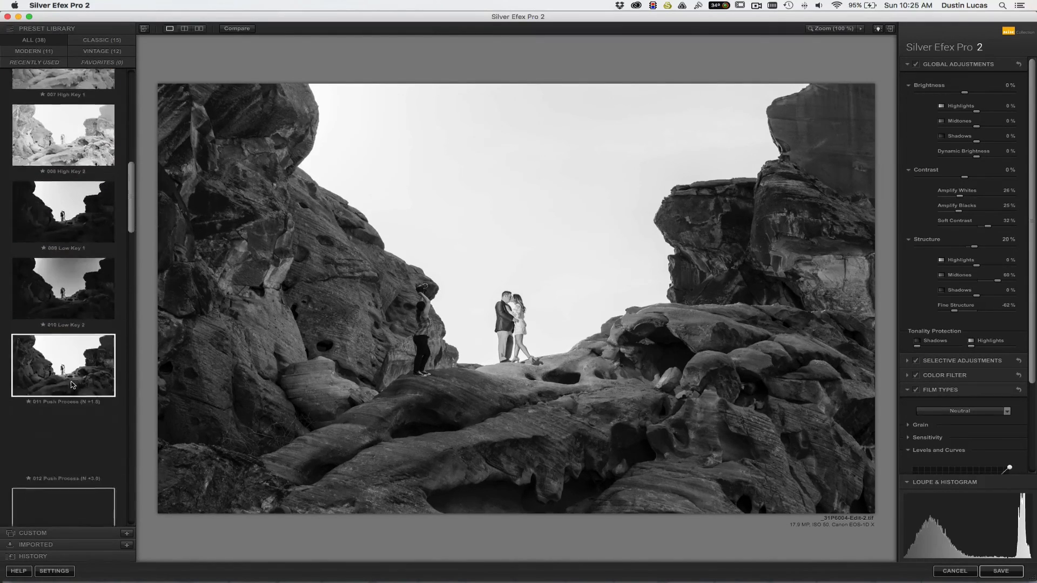
{"action": "left_click", "coordinate": [76, 218]}
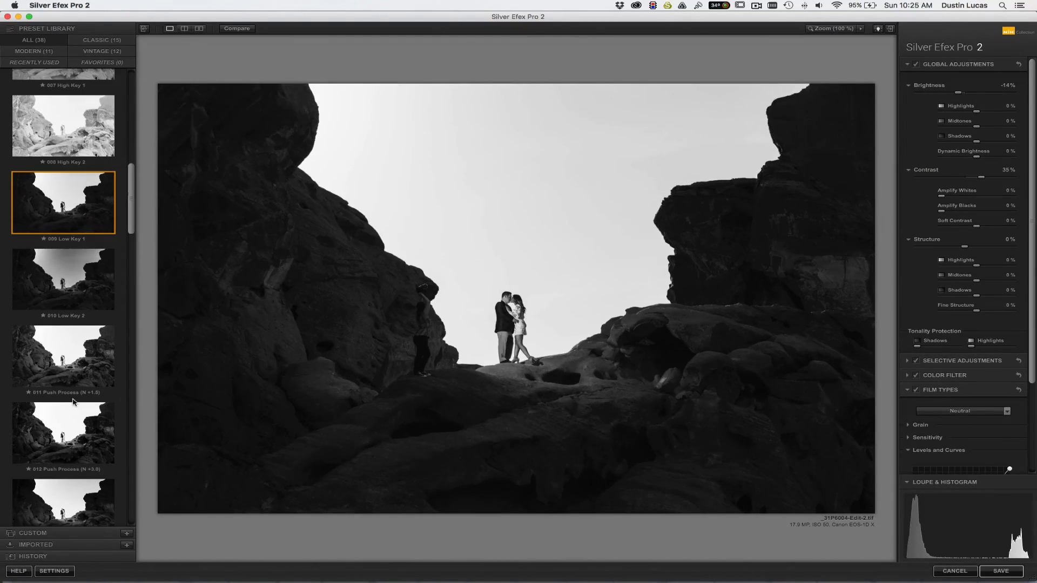
{"action": "left_click", "coordinate": [68, 417]}
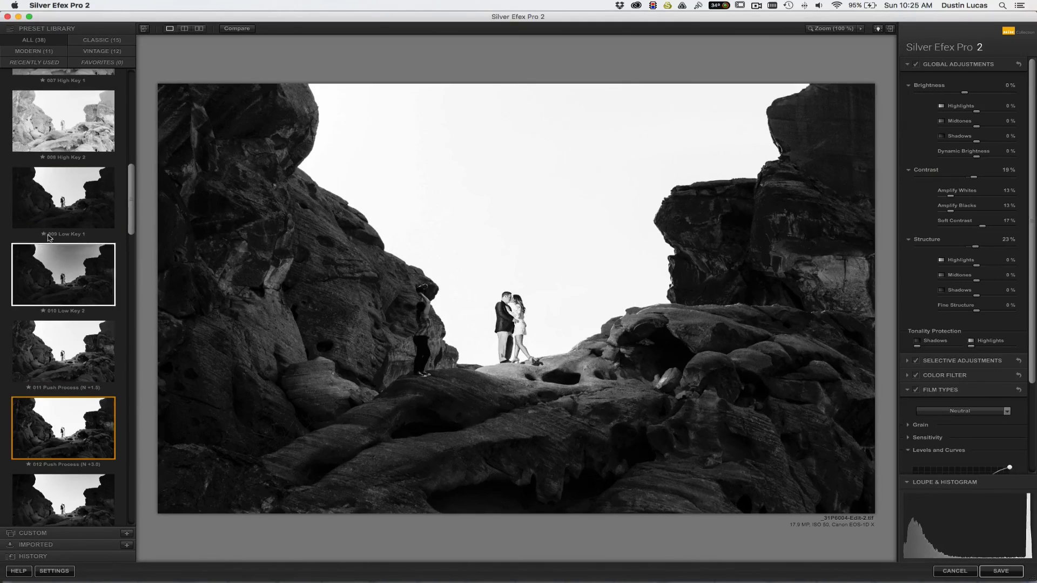
Step: Try the presets 009 Low Key 1 and 013 Grad ND (EV -1), return to 009 Low Key 1, and browse the remaining presets
{"action": "left_click", "coordinate": [53, 204]}
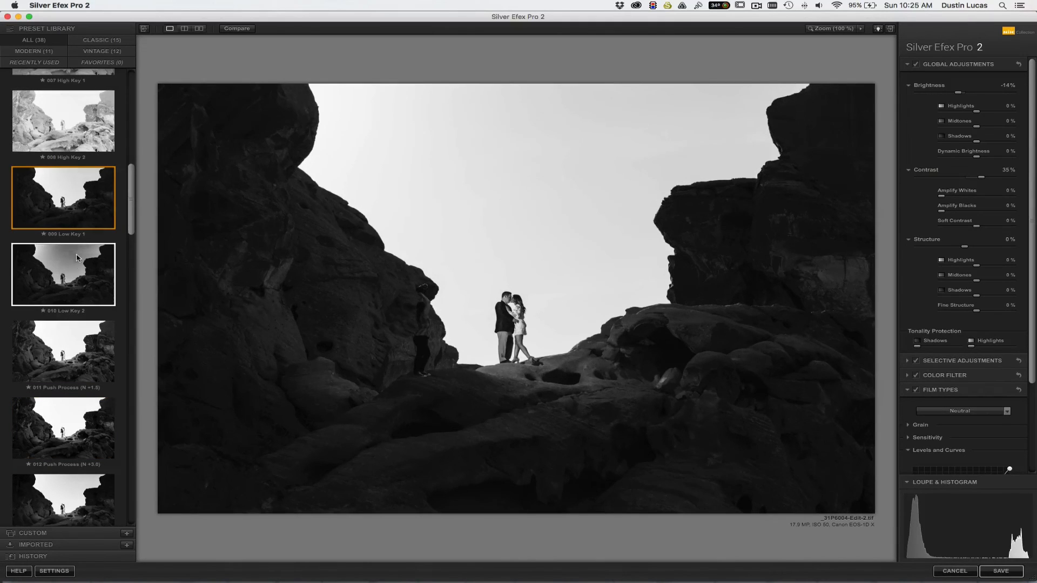
{"action": "scroll", "coordinate": [73, 259], "scroll_direction": "down", "scroll_amount": 1}
{"action": "scroll", "coordinate": [73, 259], "scroll_direction": "down", "scroll_amount": 5}
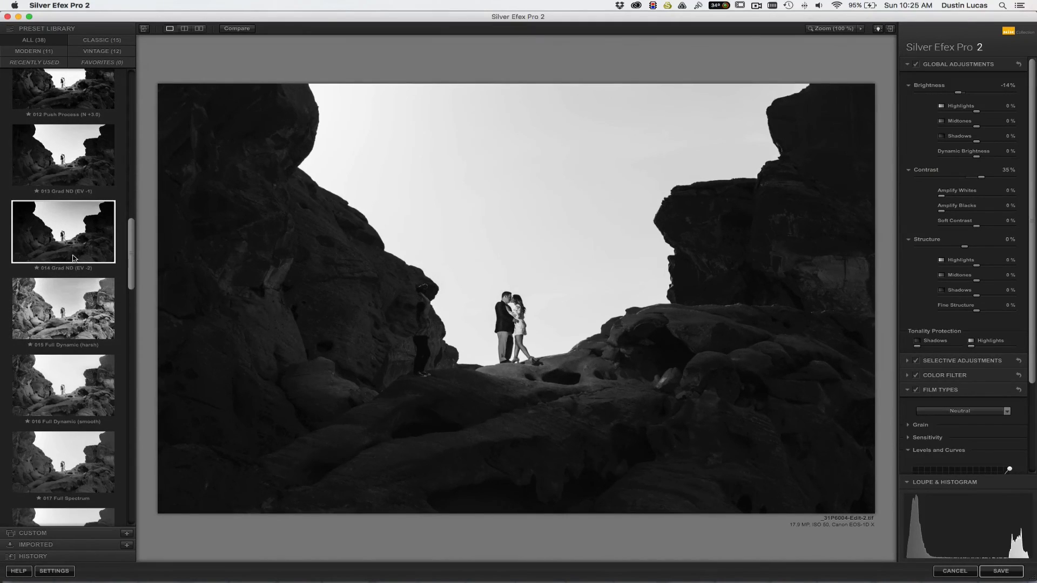
{"action": "left_click", "coordinate": [64, 167]}
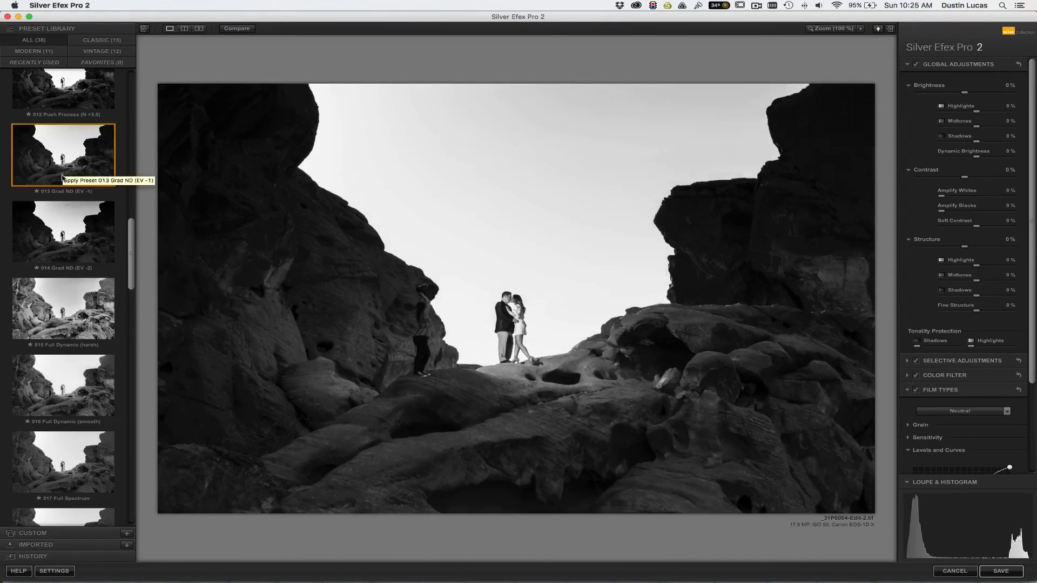
{"action": "scroll", "coordinate": [76, 254], "scroll_direction": "up", "scroll_amount": 5}
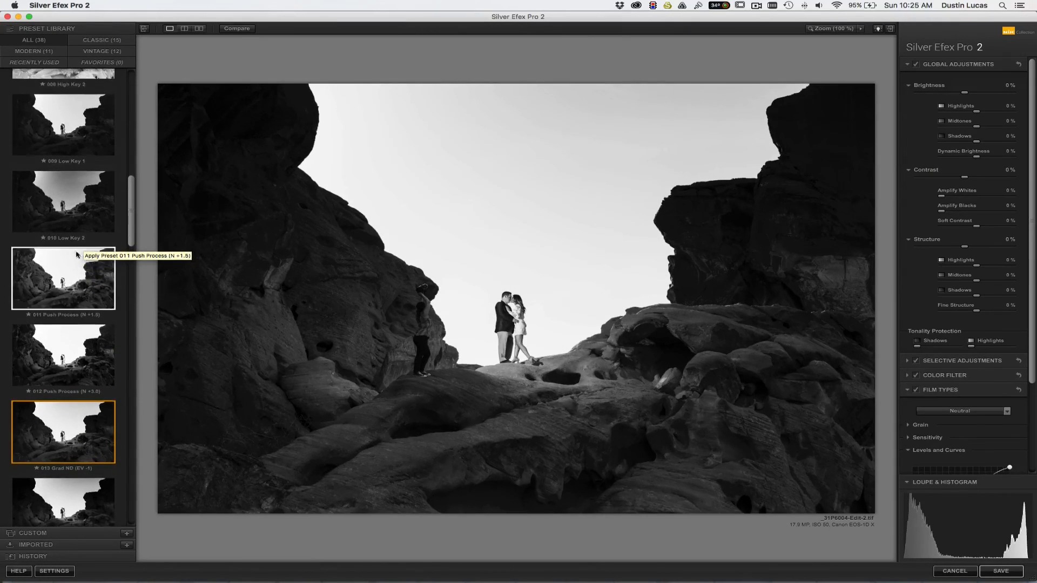
{"action": "left_click", "coordinate": [68, 141]}
{"action": "scroll", "coordinate": [97, 340], "scroll_direction": "down", "scroll_amount": 5}
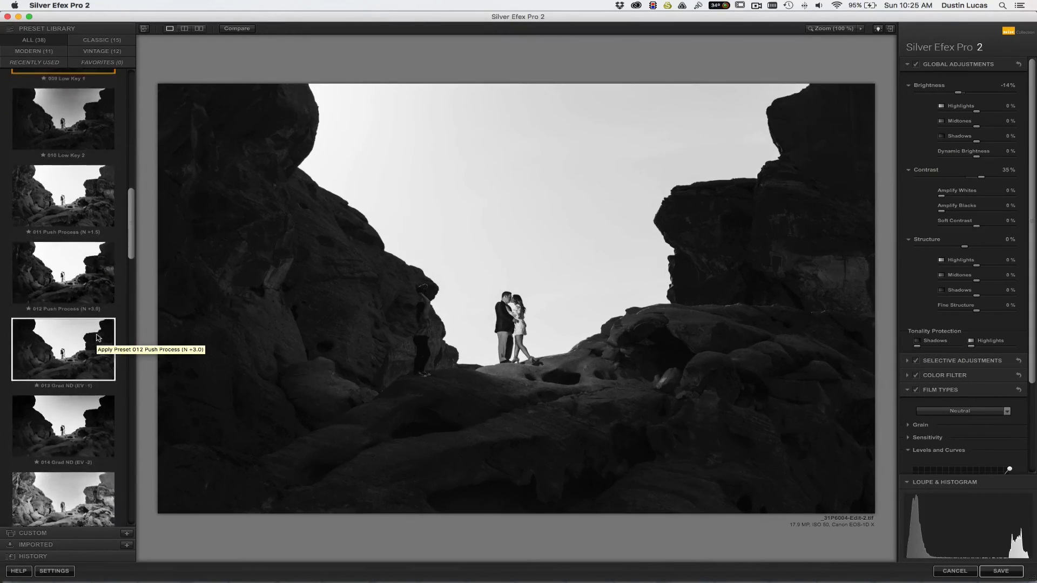
{"action": "scroll", "coordinate": [97, 338], "scroll_direction": "up", "scroll_amount": 5}
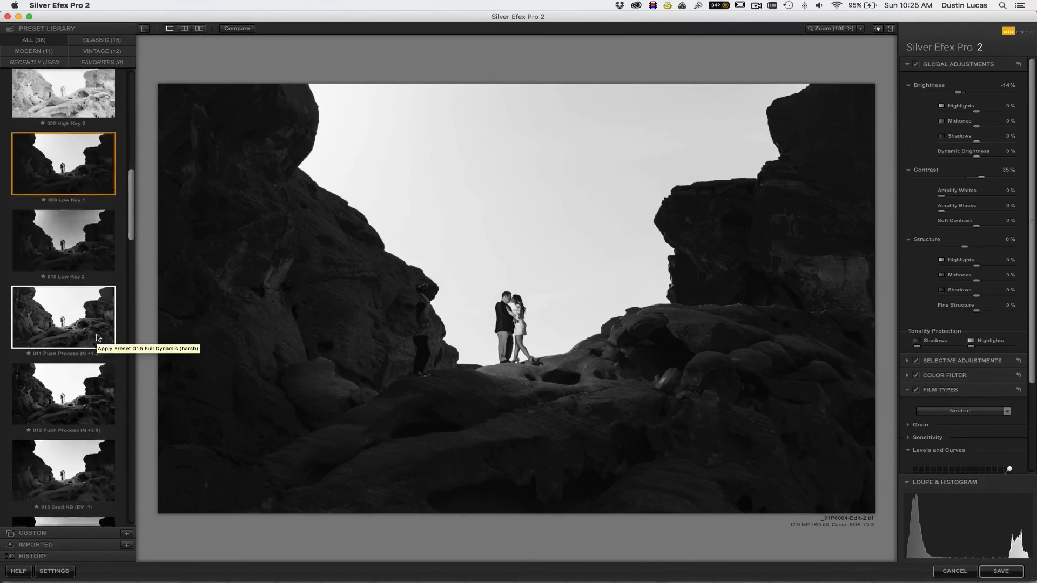
{"action": "scroll", "coordinate": [96, 335], "scroll_direction": "down", "scroll_amount": 15}
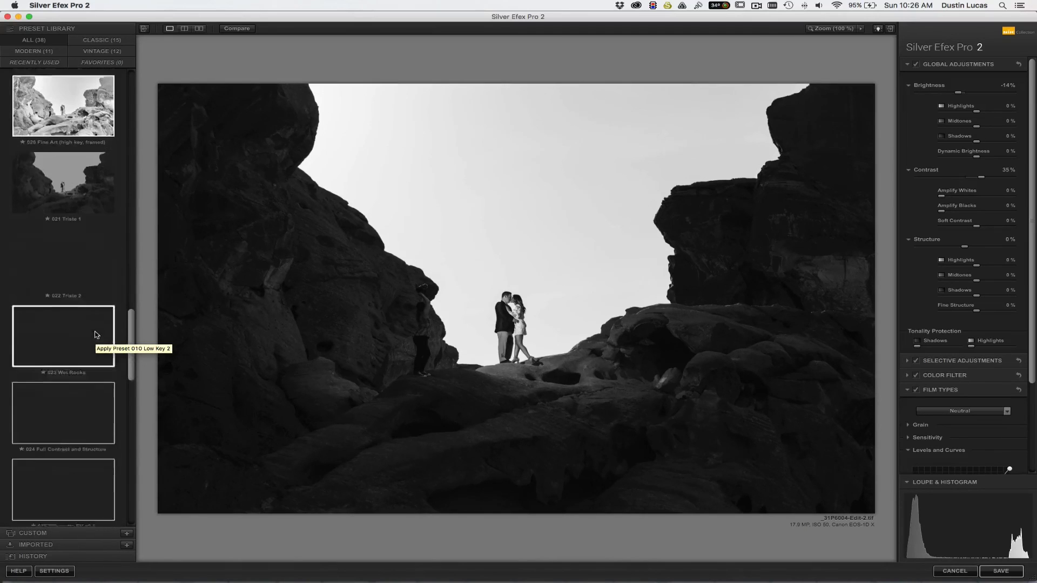
Step: Apply the custom black-and-white preset and set the global Brightness to -19%
{"action": "left_click", "coordinate": [37, 532]}
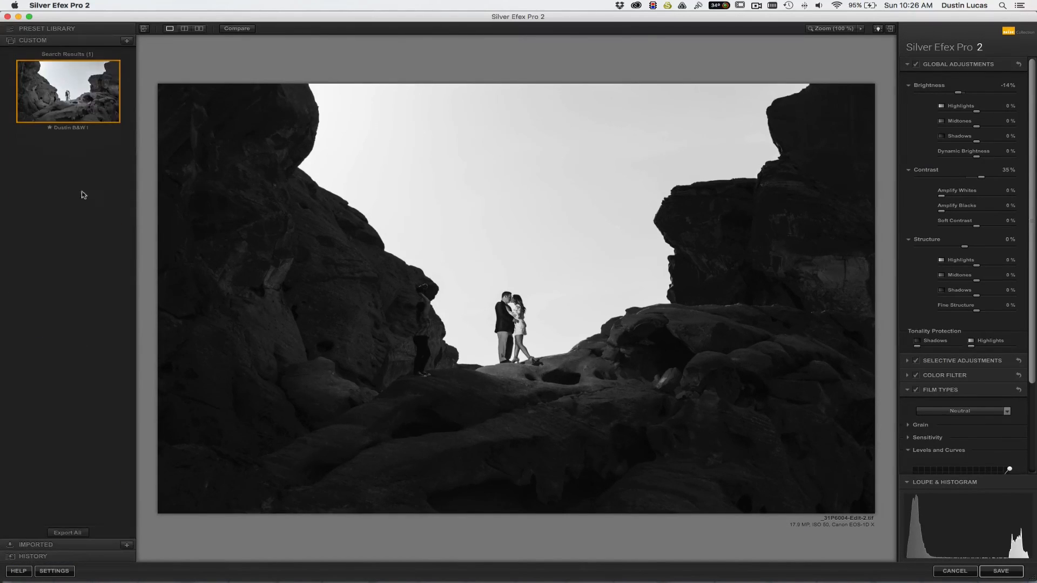
{"action": "left_click", "coordinate": [79, 113]}
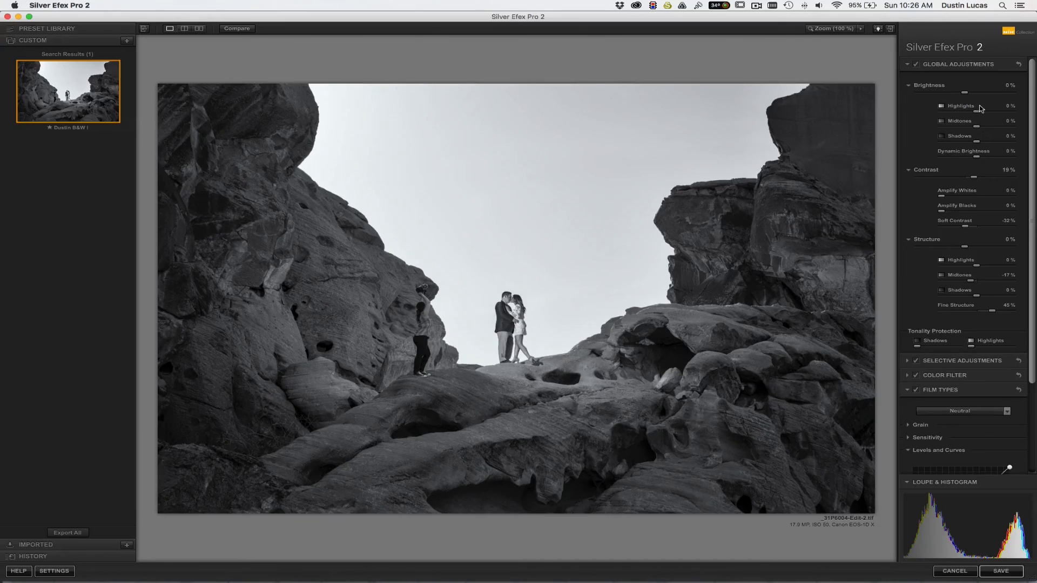
{"action": "left_click_drag", "start_coordinate": [965, 94], "coordinate": [956, 94]}
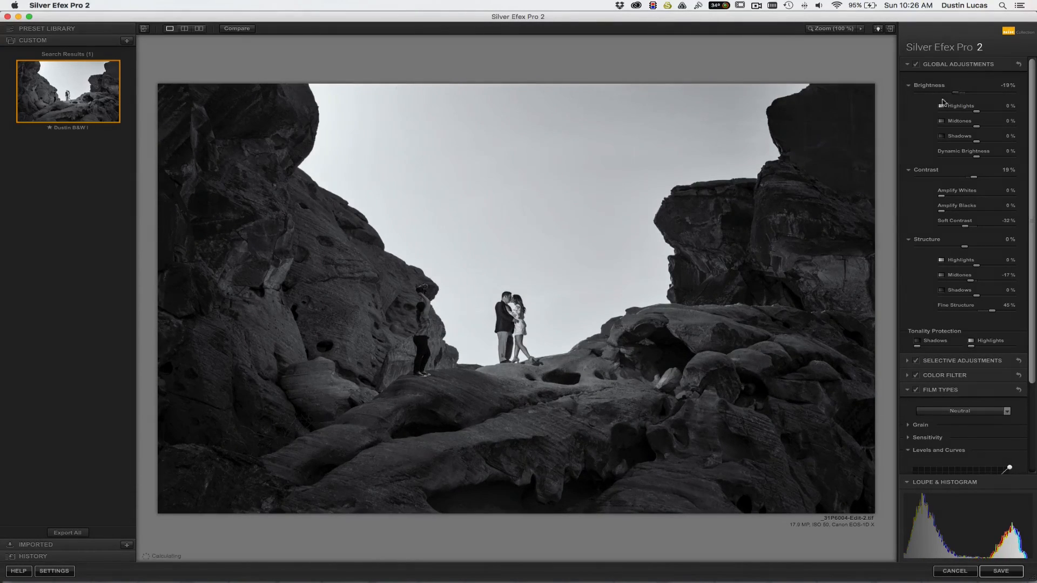
Step: Set the global Structure to 23% and Soft Contrast to -27%, judging the effect on the couple
{"action": "left_click", "coordinate": [506, 308]}
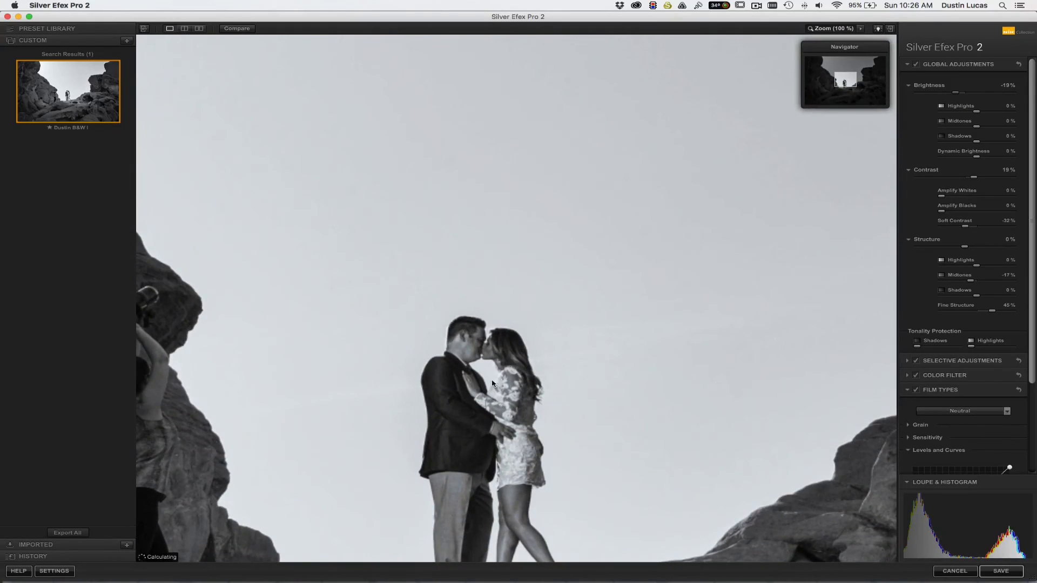
{"action": "left_click", "coordinate": [488, 372]}
{"action": "left_click", "coordinate": [492, 363]}
{"action": "left_click_drag", "start_coordinate": [489, 383], "coordinate": [488, 281]}
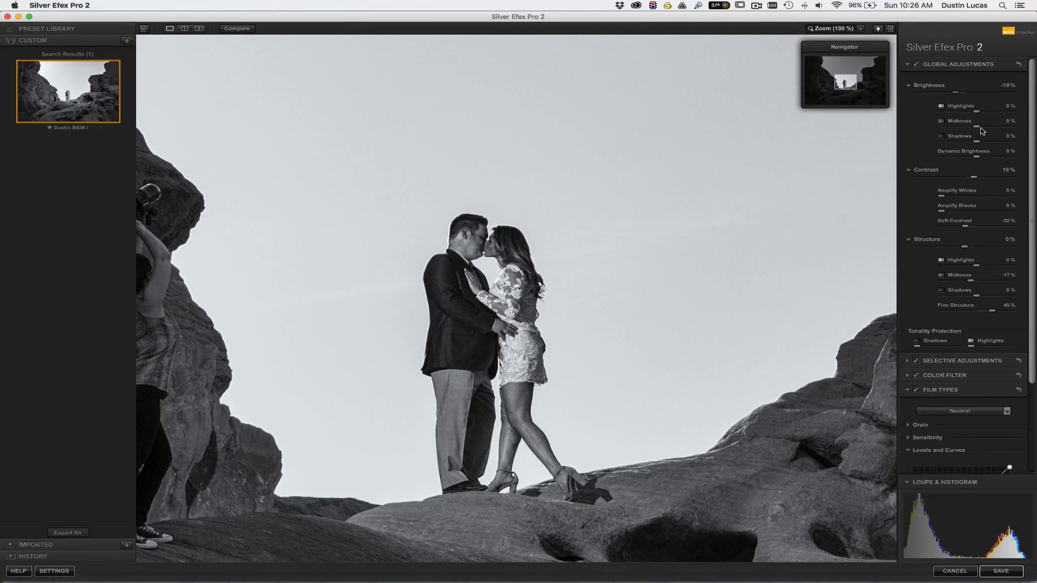
{"action": "left_click_drag", "start_coordinate": [967, 249], "coordinate": [979, 249]}
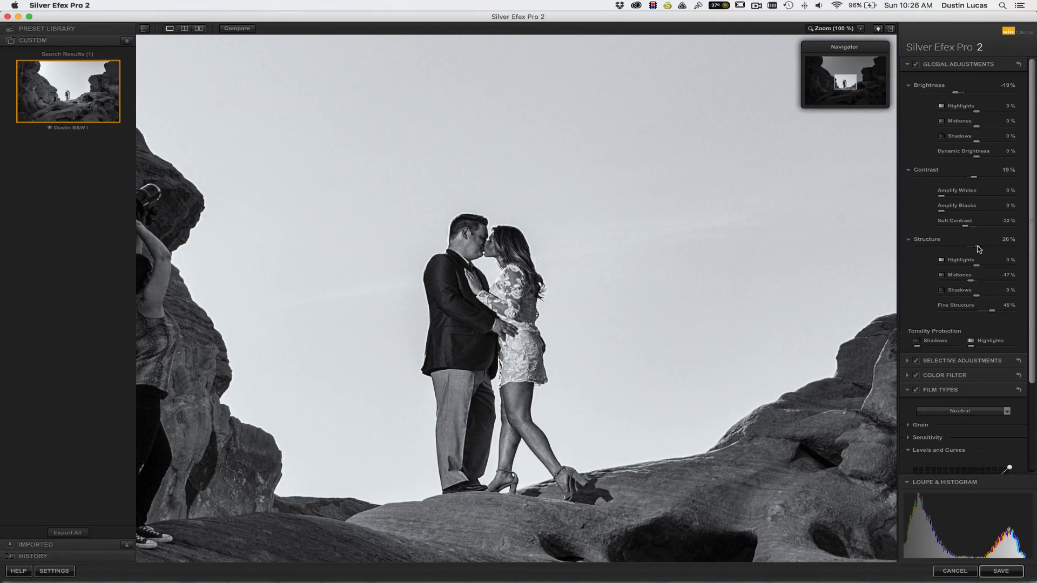
{"action": "left_click_drag", "start_coordinate": [979, 249], "coordinate": [975, 249]}
{"action": "left_click_drag", "start_coordinate": [968, 227], "coordinate": [966, 228]}
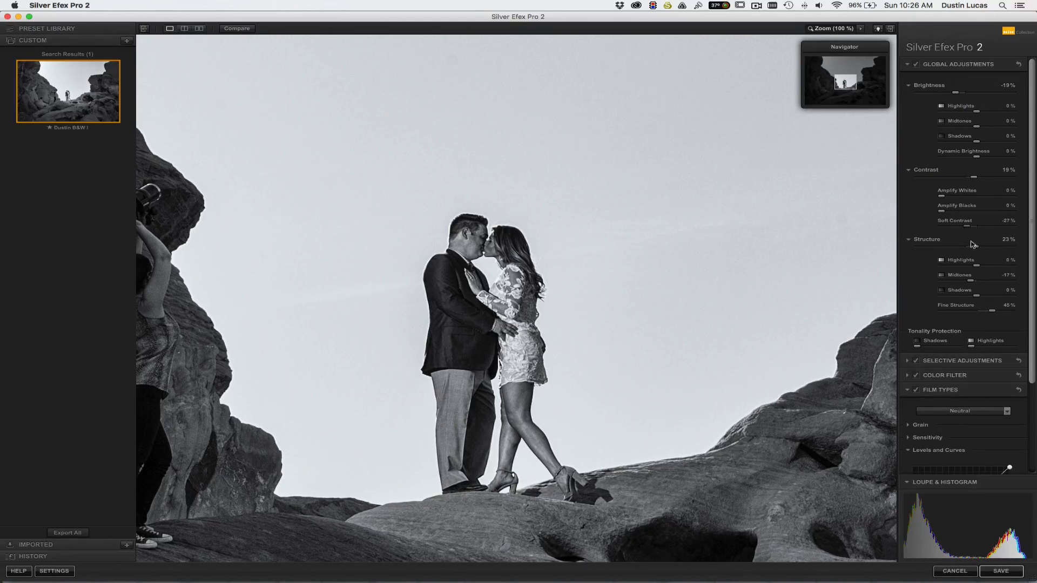
Step: Set the Structure Highlights to 21% and Fine Structure to 2%
{"action": "left_click_drag", "start_coordinate": [977, 266], "coordinate": [984, 265]}
{"action": "left_click_drag", "start_coordinate": [985, 314], "coordinate": [976, 314]}
{"action": "left_click_drag", "start_coordinate": [978, 315], "coordinate": [975, 315]}
Step: Open the selective adjustments and place a control point on the couple
{"action": "left_click", "coordinate": [942, 391]}
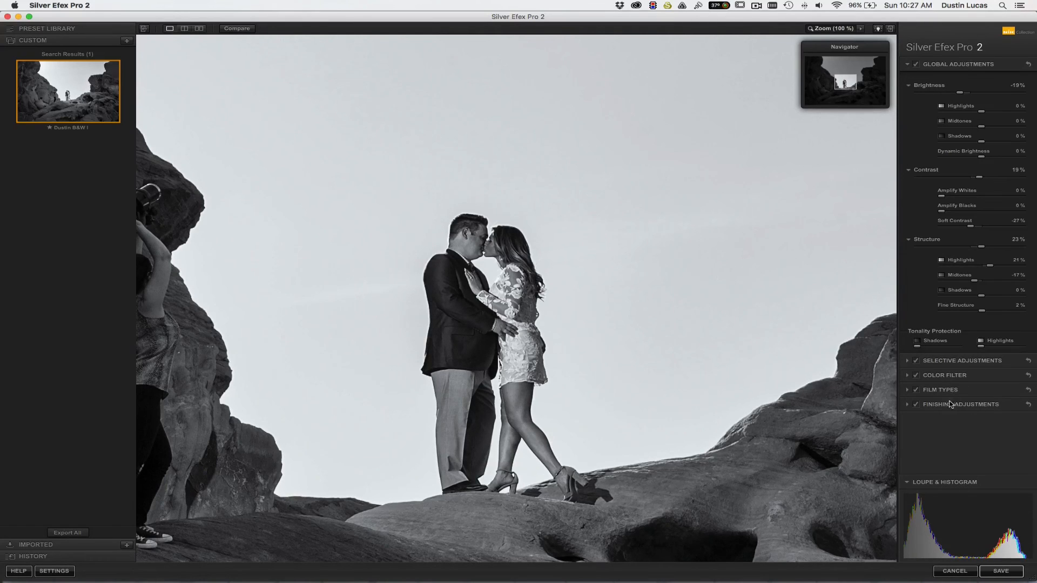
{"action": "left_click", "coordinate": [945, 362]}
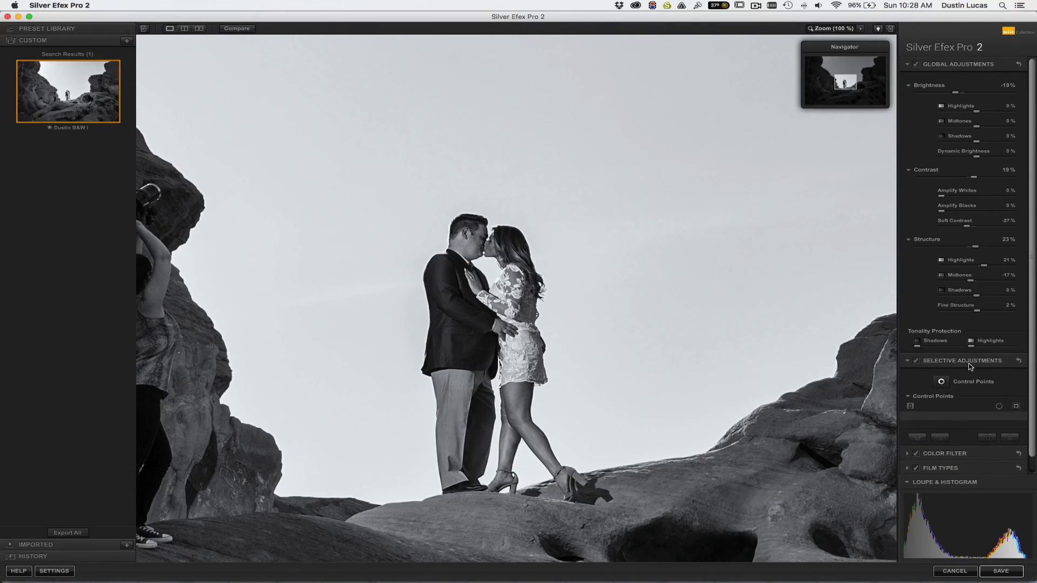
{"action": "left_click", "coordinate": [478, 307]}
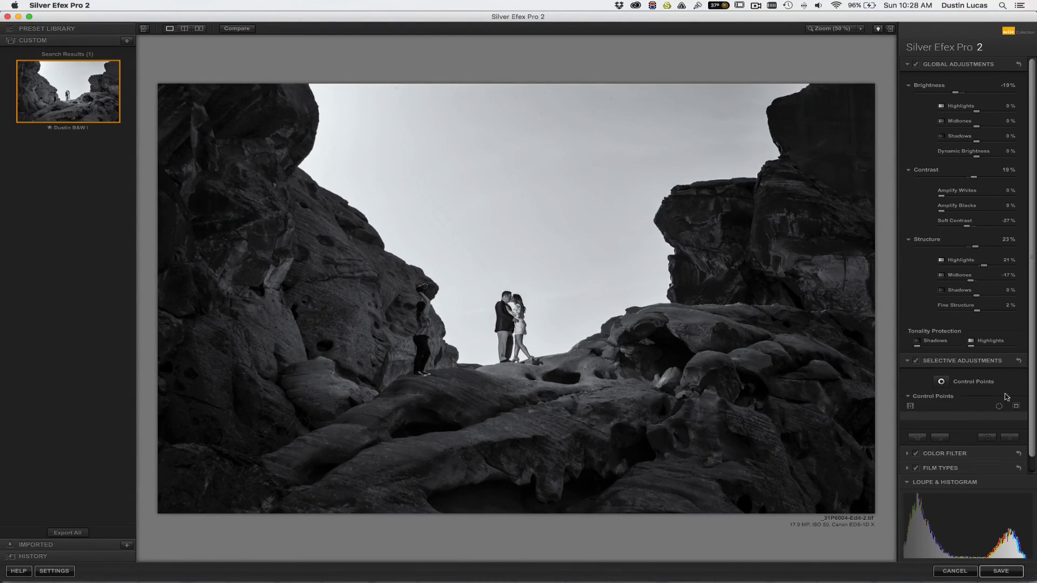
{"action": "left_click", "coordinate": [941, 381]}
{"action": "left_click", "coordinate": [512, 316]}
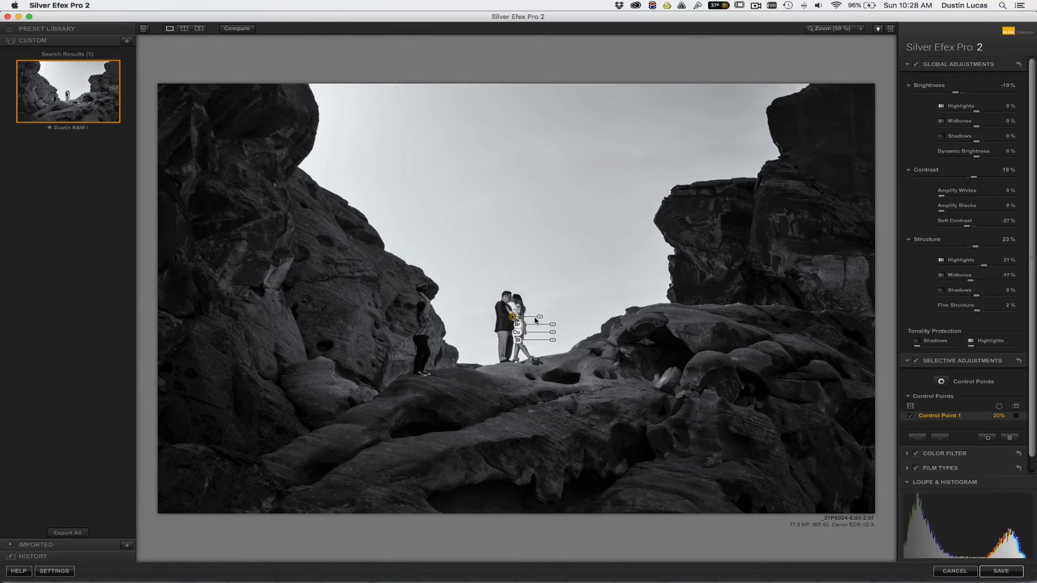
Step: Set the couple's control point size to 13% and lower its contrast and structure
{"action": "mouse_move", "coordinate": [540, 317]}
{"action": "left_mouse_down"}
{"action": "mouse_move", "coordinate": [564, 318]}
{"action": "mouse_move", "coordinate": [538, 317]}
{"action": "mouse_move", "coordinate": [553, 327]}
{"action": "left_mouse_up"}
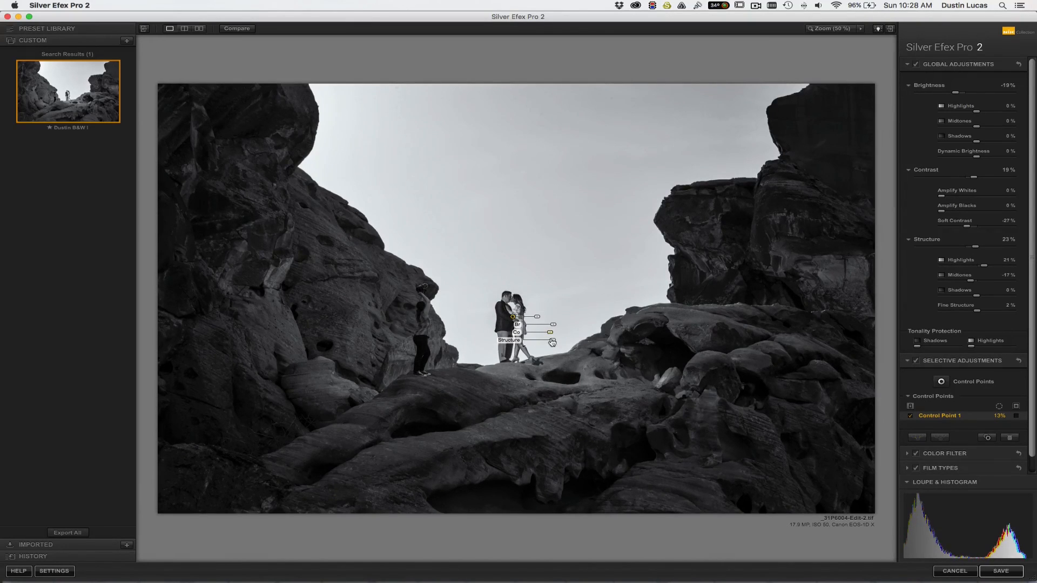
{"action": "left_click_drag", "start_coordinate": [553, 342], "coordinate": [542, 342]}
{"action": "left_click", "coordinate": [622, 385]}
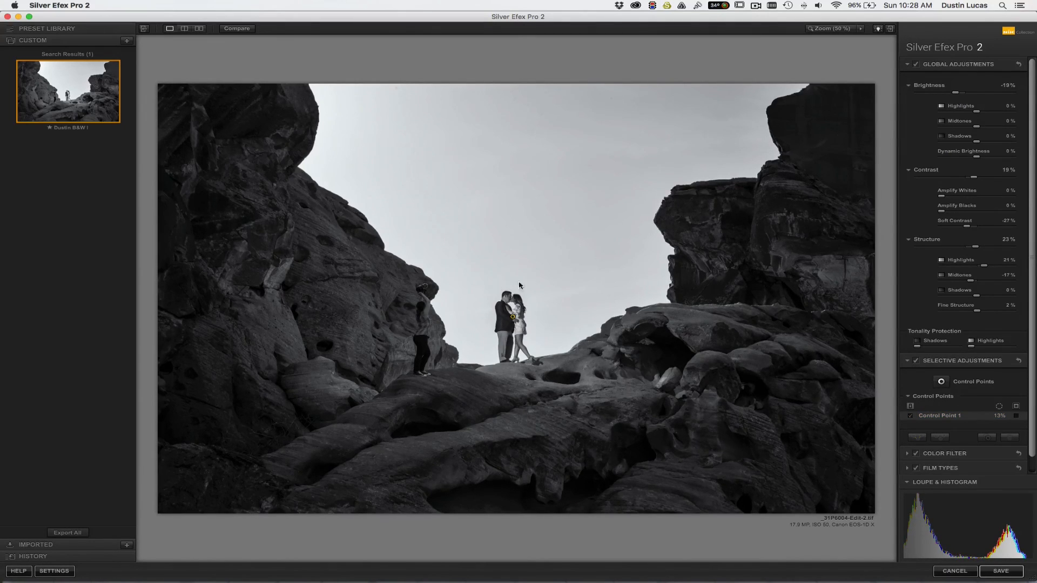
Step: Raise the global Structure to 52% and Fine Structure to 21%
{"action": "left_click_drag", "start_coordinate": [975, 246], "coordinate": [987, 249]}
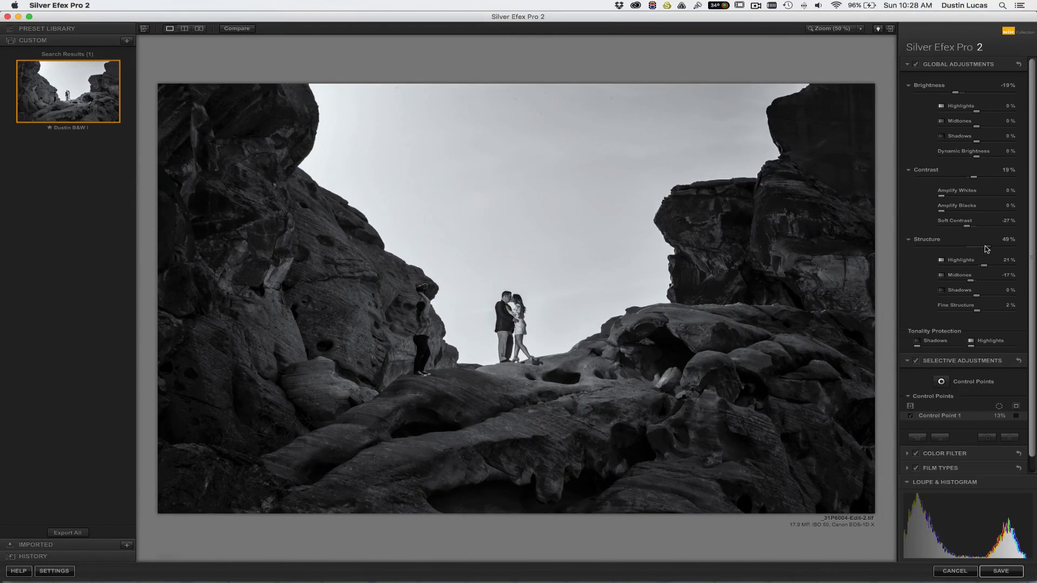
{"action": "left_click_drag", "start_coordinate": [977, 311], "coordinate": [984, 313]}
{"action": "left_click", "coordinate": [511, 309]}
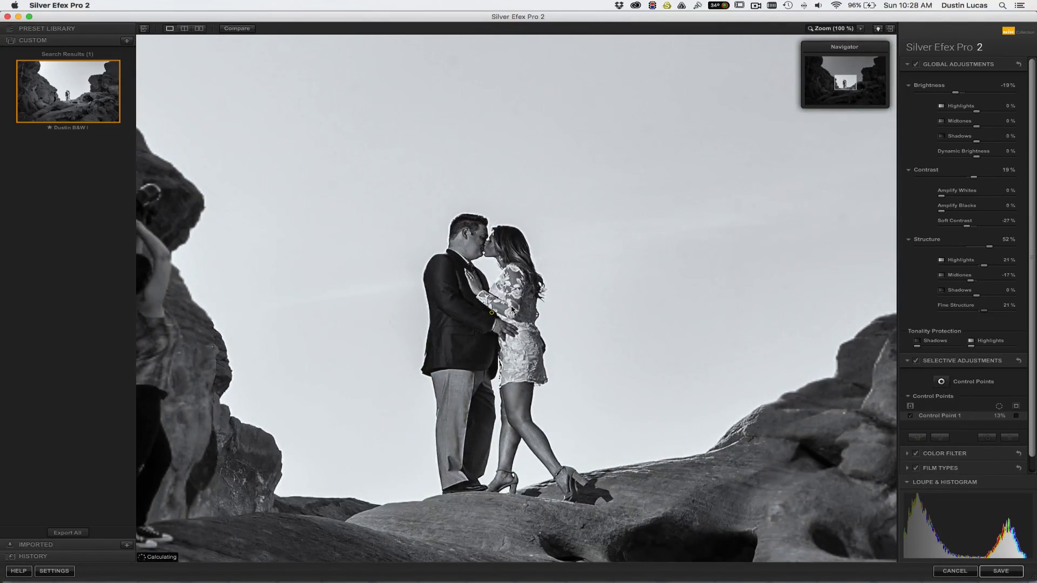
Step: Fine-tune the contrast and structure of the control point on the couple
{"action": "left_click", "coordinate": [492, 313]}
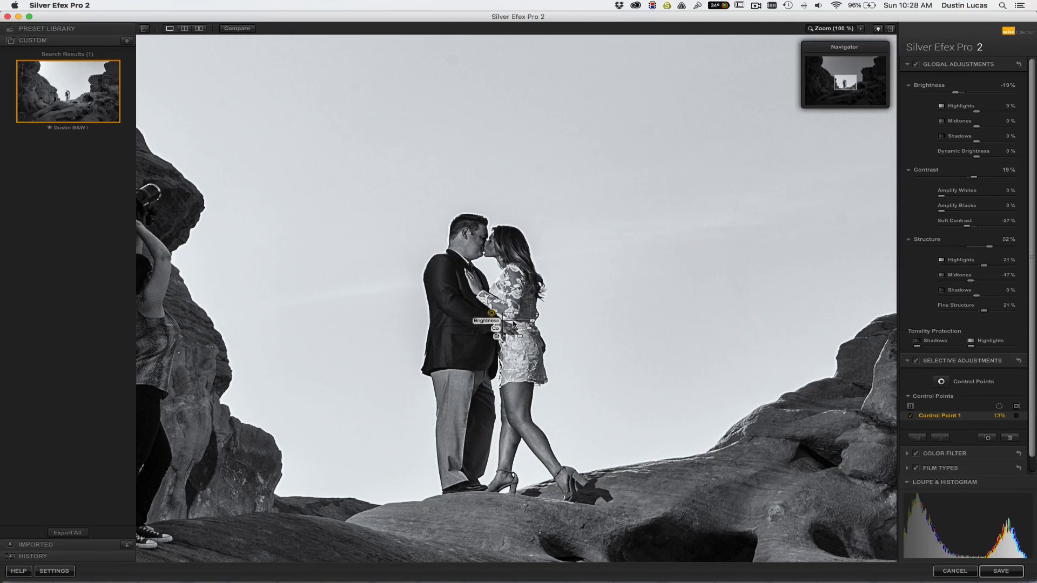
{"action": "mouse_move", "coordinate": [519, 336]}
{"action": "left_mouse_down"}
{"action": "mouse_move", "coordinate": [504, 338]}
{"action": "mouse_move", "coordinate": [557, 338]}
{"action": "mouse_move", "coordinate": [512, 338]}
{"action": "mouse_move", "coordinate": [535, 323]}
{"action": "left_mouse_up"}
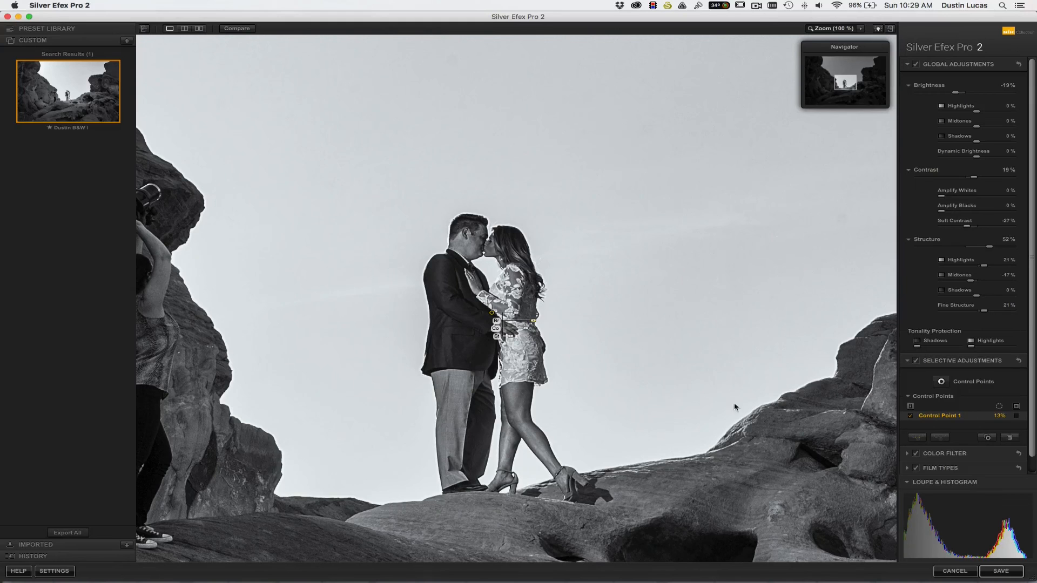
{"action": "left_click", "coordinate": [819, 437]}
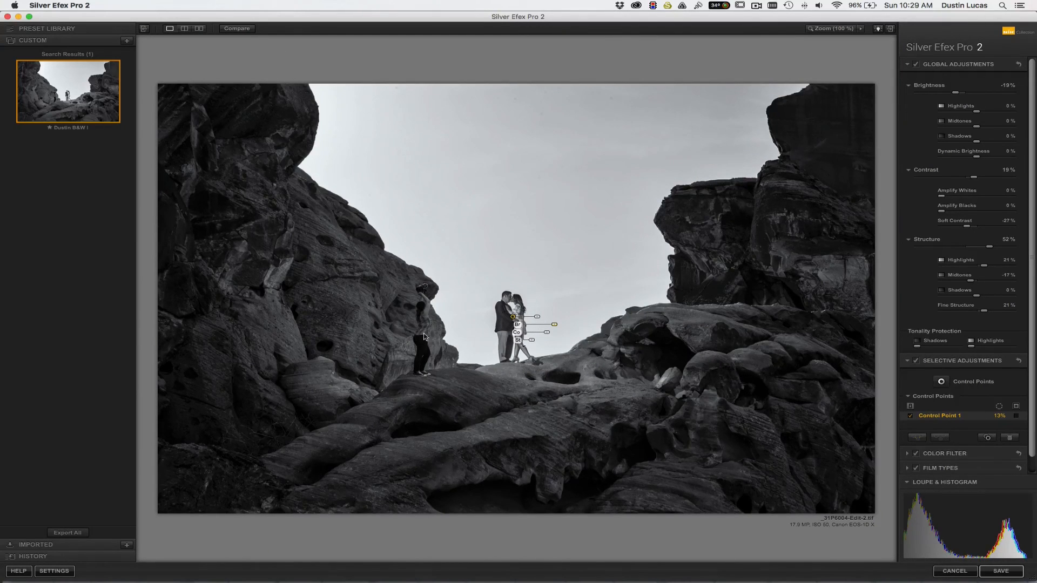
{"action": "key", "text": "space"}
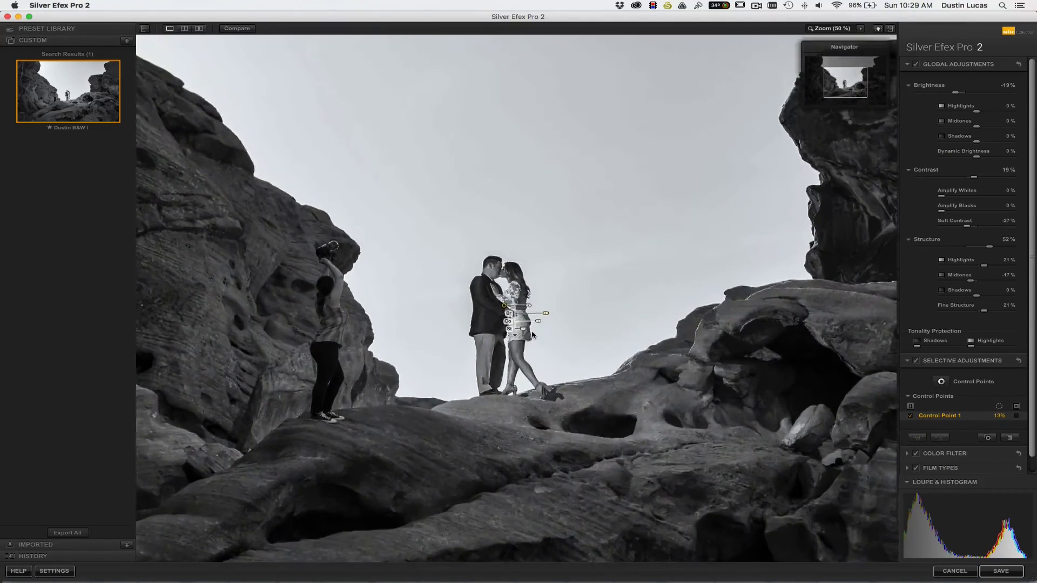
{"action": "left_click_drag", "start_coordinate": [534, 321], "coordinate": [519, 336]}
{"action": "left_click", "coordinate": [526, 331]}
{"action": "left_click", "coordinate": [491, 313]}
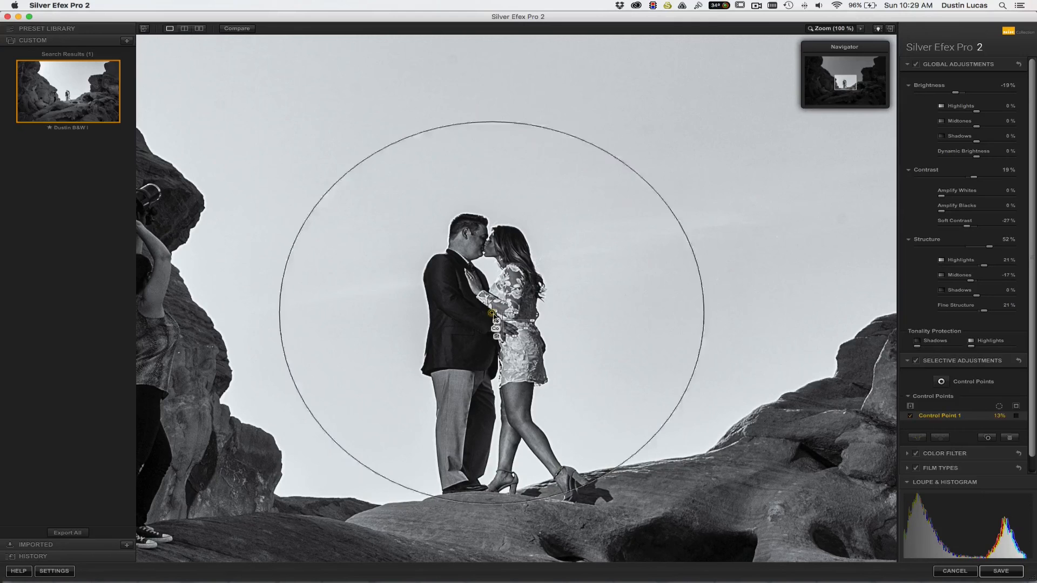
{"action": "left_click_drag", "start_coordinate": [523, 329], "coordinate": [532, 331]}
{"action": "key", "text": "super+0"}
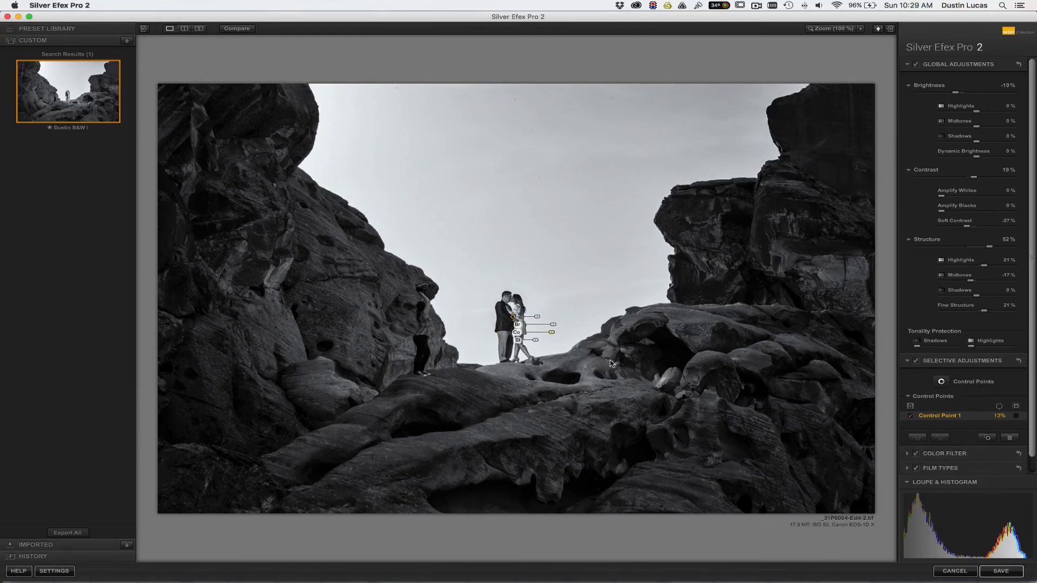
Step: Open the finishing adjustments and set the toning to Neutral 1
{"action": "left_click", "coordinate": [935, 362]}
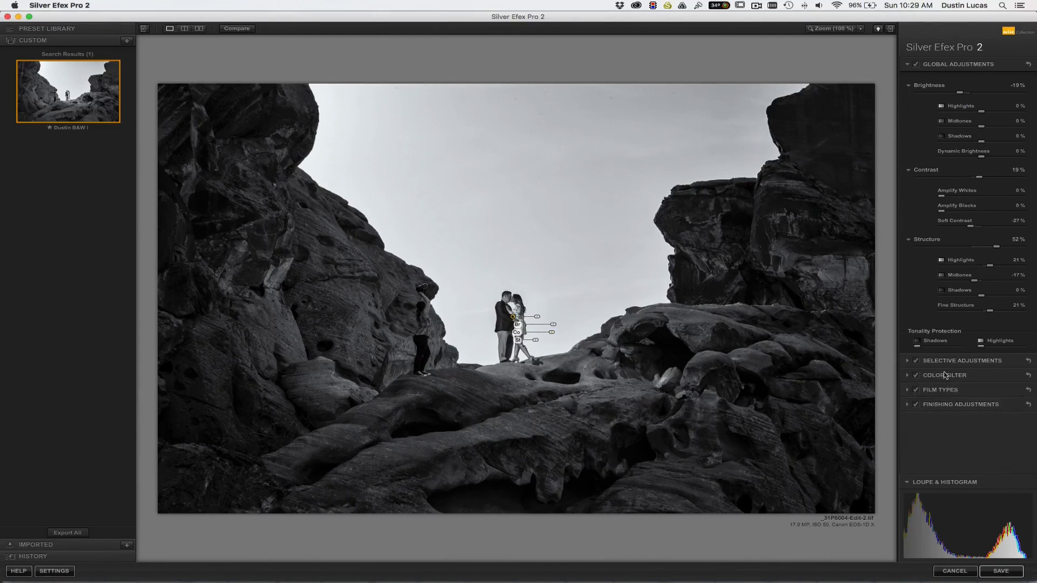
{"action": "left_click", "coordinate": [943, 404]}
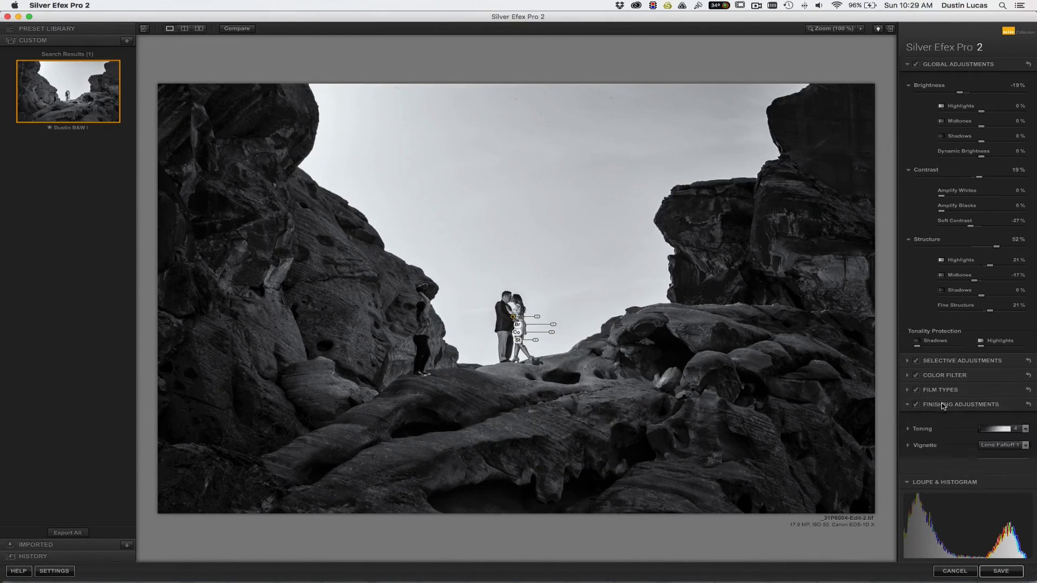
{"action": "left_click", "coordinate": [986, 406]}
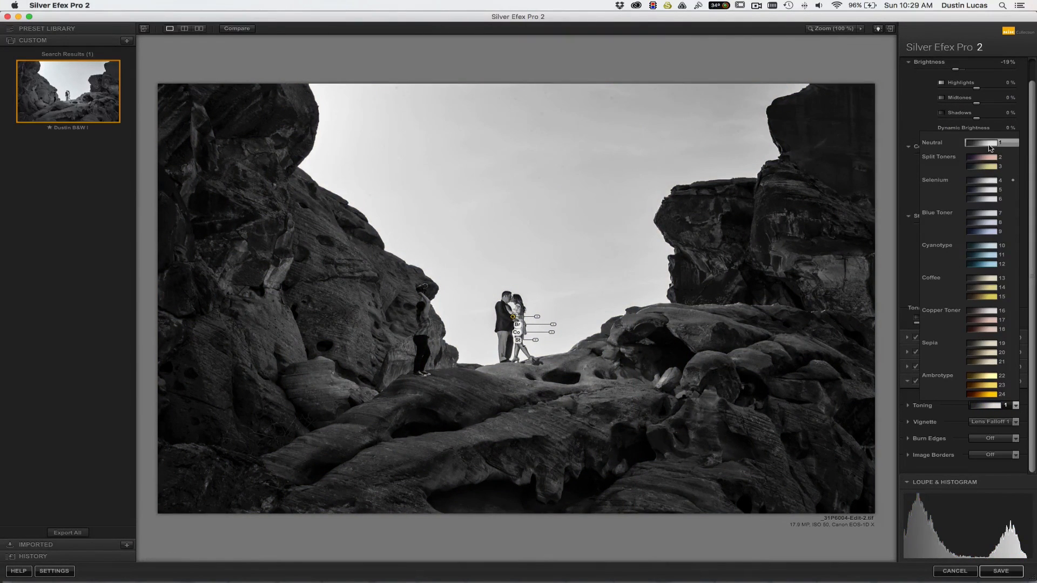
{"action": "left_click", "coordinate": [990, 145]}
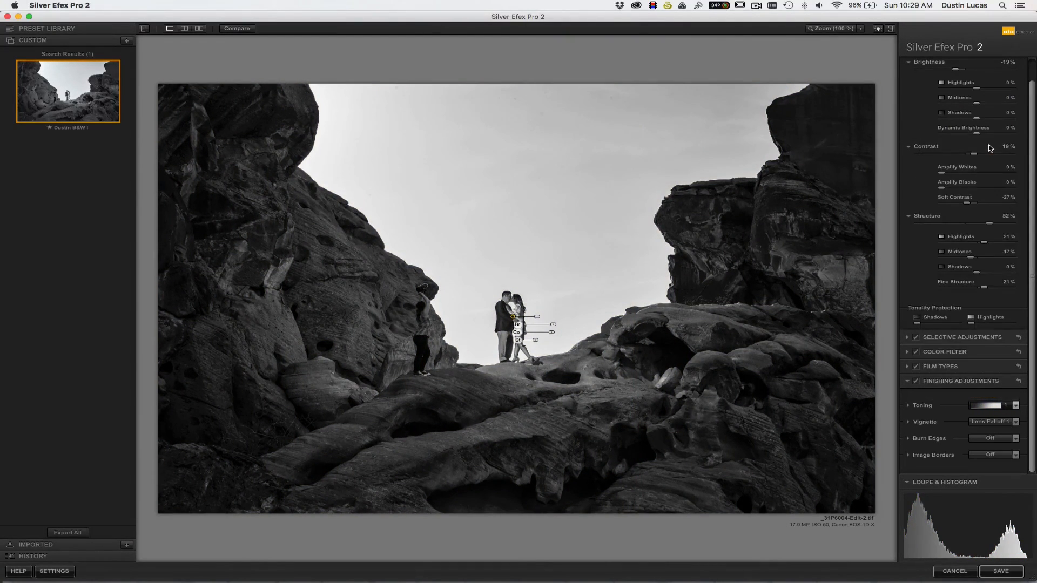
Step: Set the finishing vignette to Lens Falloff 3
{"action": "left_click", "coordinate": [992, 424]}
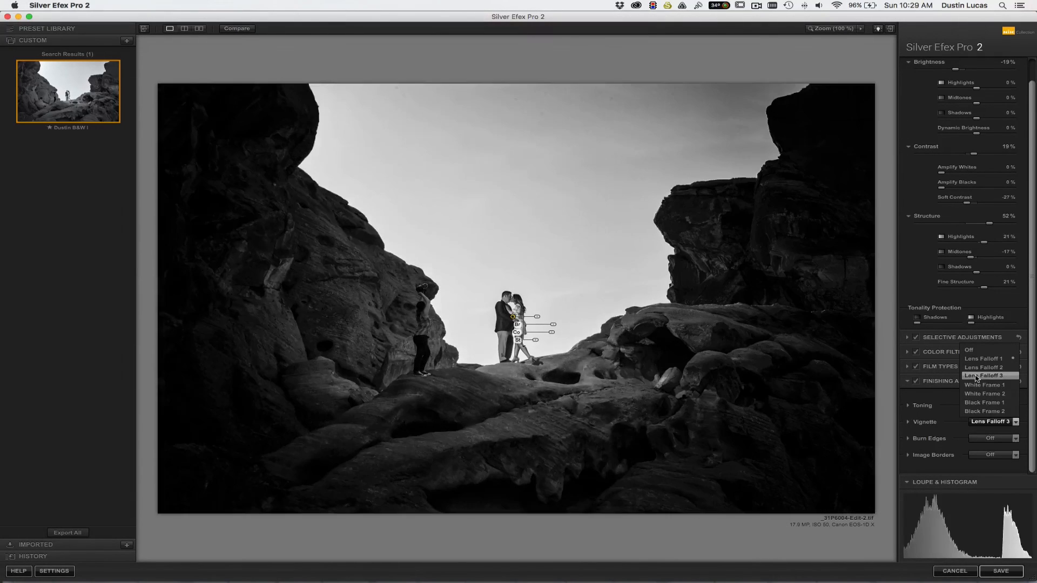
{"action": "left_click", "coordinate": [976, 380]}
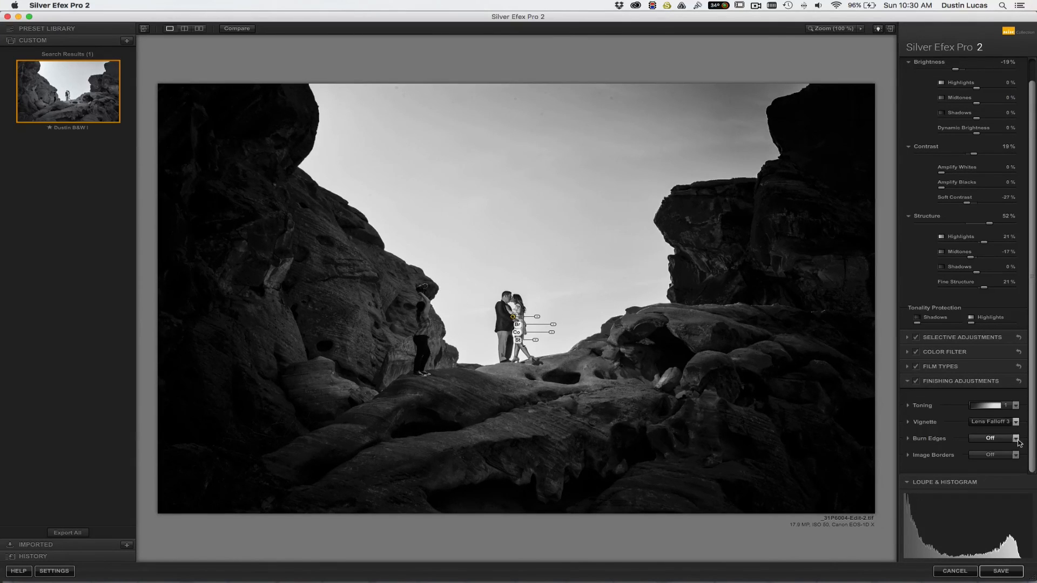
Step: Preview the All Edges (Soft) burned edges and the Type 7 image border, keeping both options off
{"action": "left_click", "coordinate": [1017, 442]}
{"action": "left_click", "coordinate": [994, 428]}
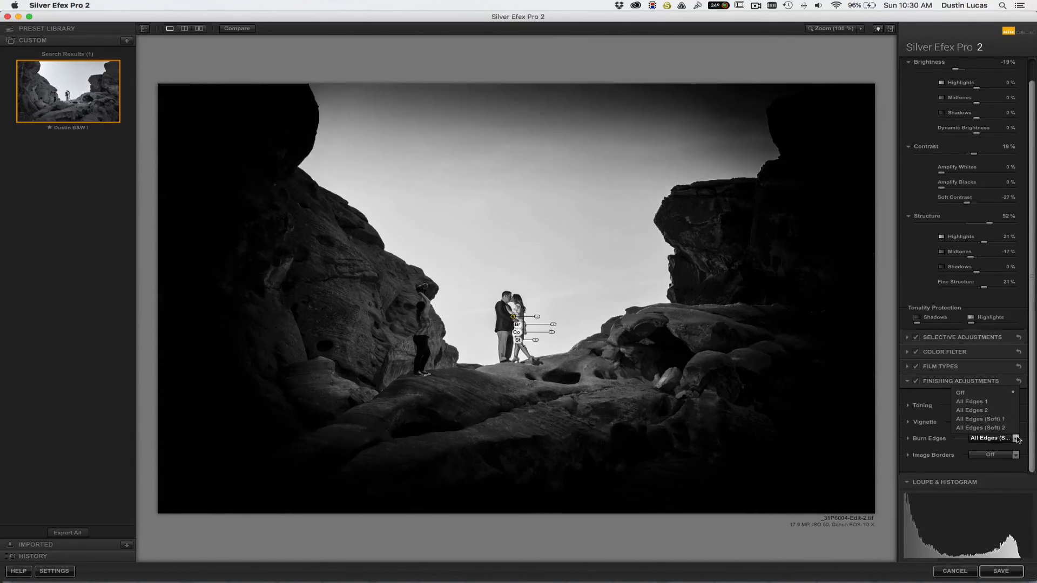
{"action": "left_click", "coordinate": [1016, 454]}
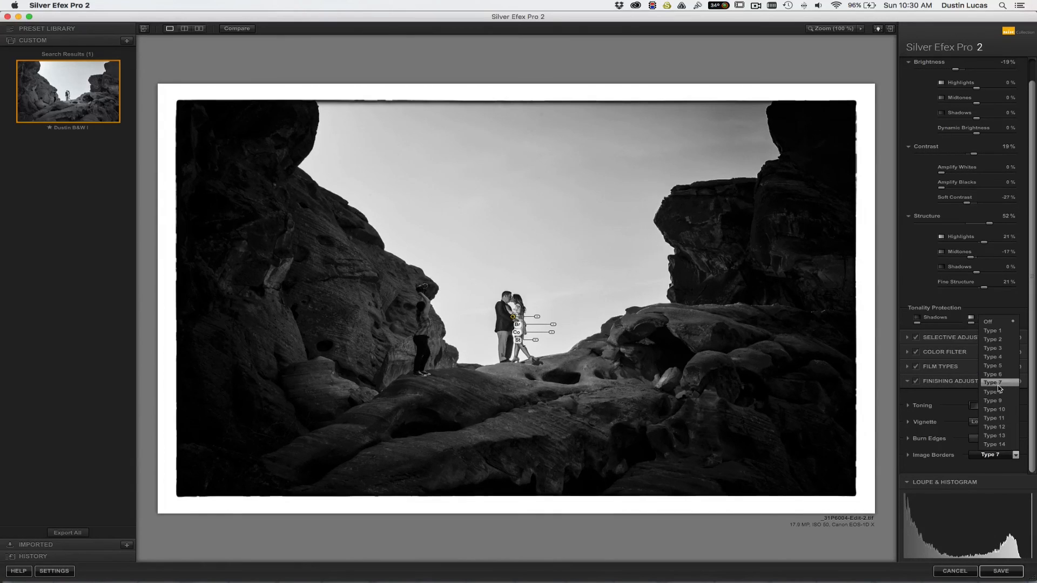
{"action": "left_click", "coordinate": [989, 321]}
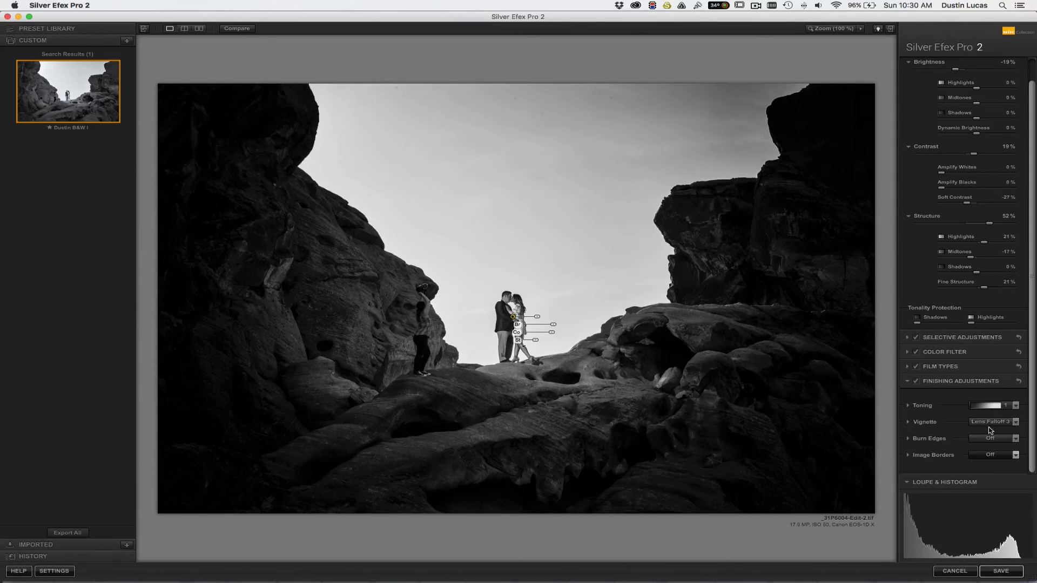
Step: Open the Levels and Curves of the film types and move the white point inward to brighten the highlights
{"action": "mouse_move", "coordinate": [1001, 538]}
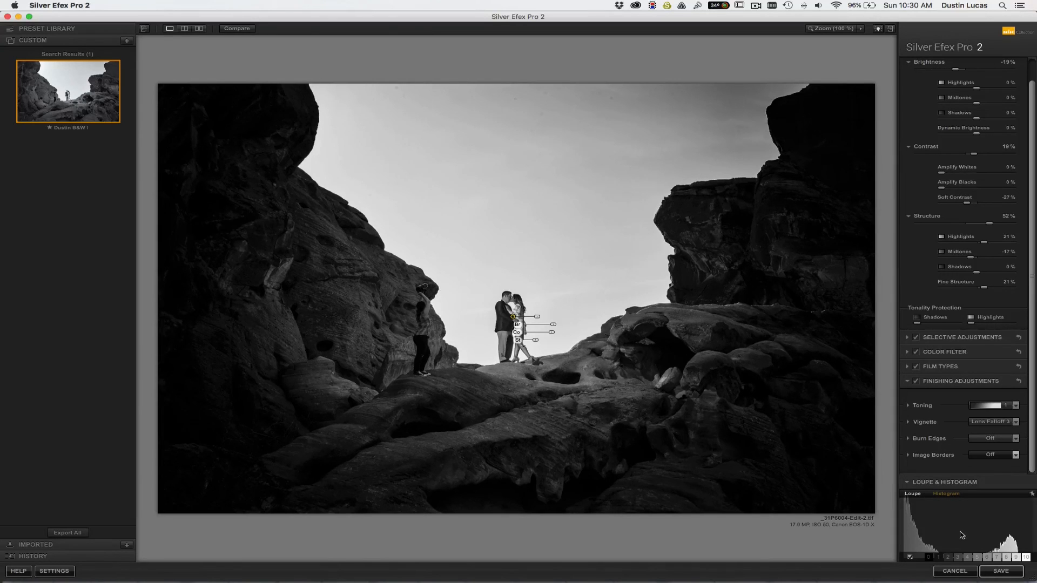
{"action": "mouse_move", "coordinate": [976, 560]}
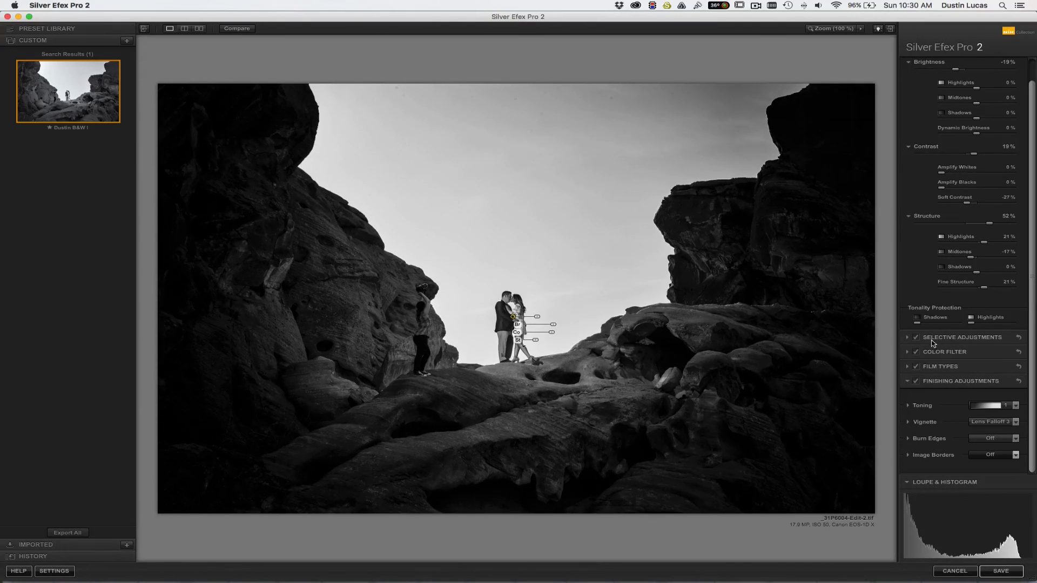
{"action": "left_click", "coordinate": [943, 382]}
{"action": "left_click", "coordinate": [937, 390]}
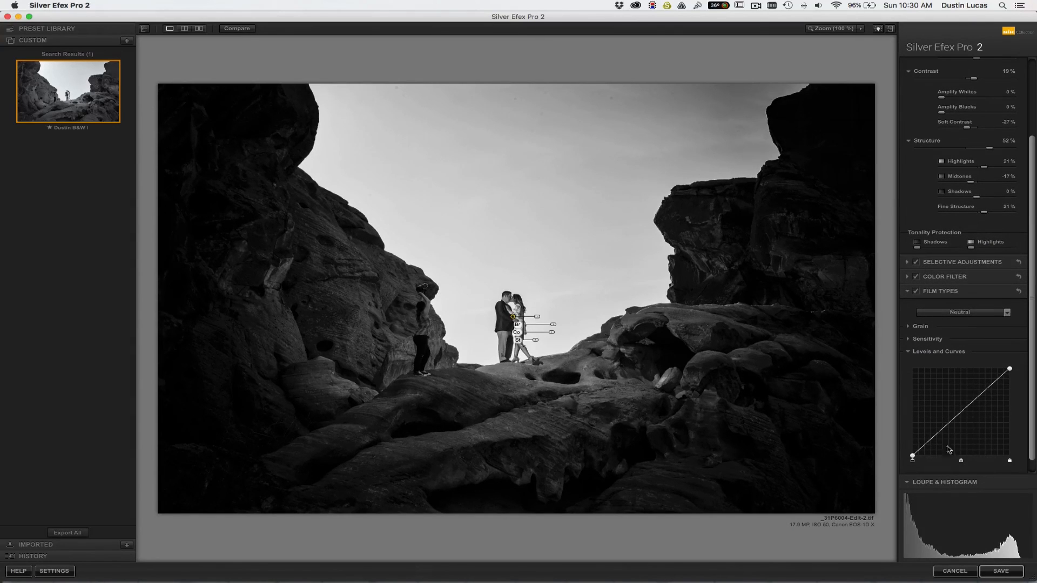
{"action": "left_click_drag", "start_coordinate": [1010, 462], "coordinate": [1010, 462]}
{"action": "mouse_move", "coordinate": [1010, 371]}
{"action": "left_mouse_down"}
{"action": "mouse_move", "coordinate": [989, 372]}
{"action": "mouse_move", "coordinate": [1026, 372]}
{"action": "left_mouse_up"}
{"action": "mouse_move", "coordinate": [1009, 460]}
{"action": "left_mouse_down"}
{"action": "mouse_move", "coordinate": [994, 462]}
{"action": "mouse_move", "coordinate": [1003, 462]}
{"action": "left_mouse_up"}
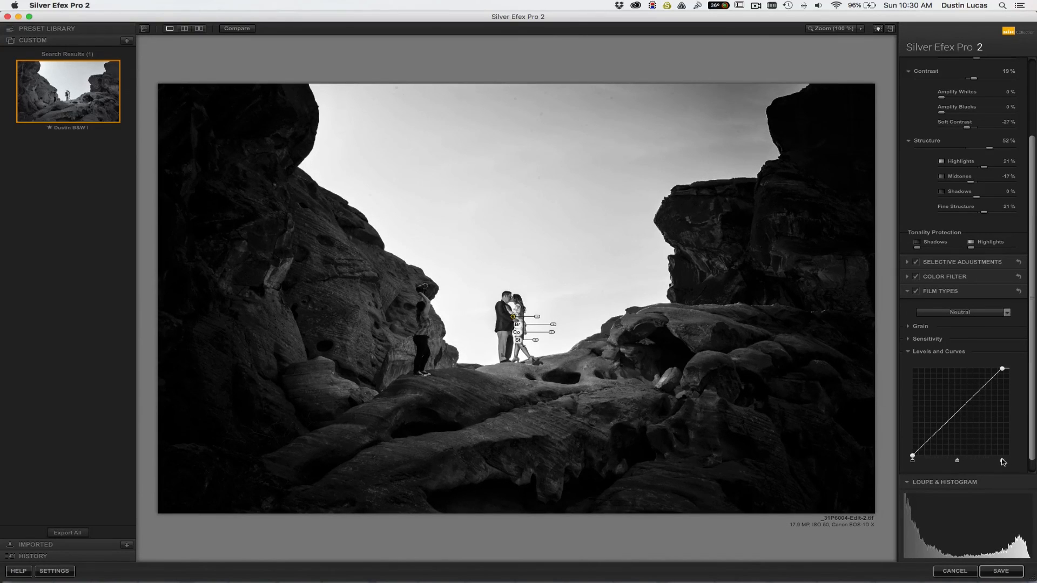
{"action": "left_click_drag", "start_coordinate": [1003, 462], "coordinate": [1001, 462]}
Step: Raise the curve's black point slightly to fade the shadows and return the white point to the upper corner
{"action": "mouse_move", "coordinate": [973, 524]}
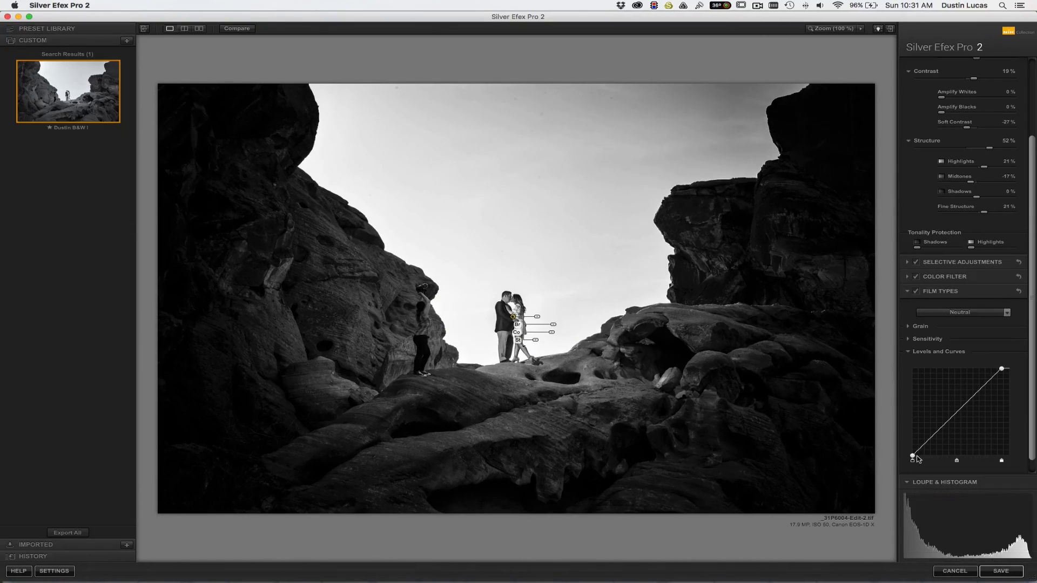
{"action": "mouse_move", "coordinate": [913, 459]}
{"action": "left_mouse_down"}
{"action": "mouse_move", "coordinate": [926, 463]}
{"action": "mouse_move", "coordinate": [906, 459]}
{"action": "left_mouse_up"}
{"action": "left_click_drag", "start_coordinate": [913, 454], "coordinate": [912, 452]}
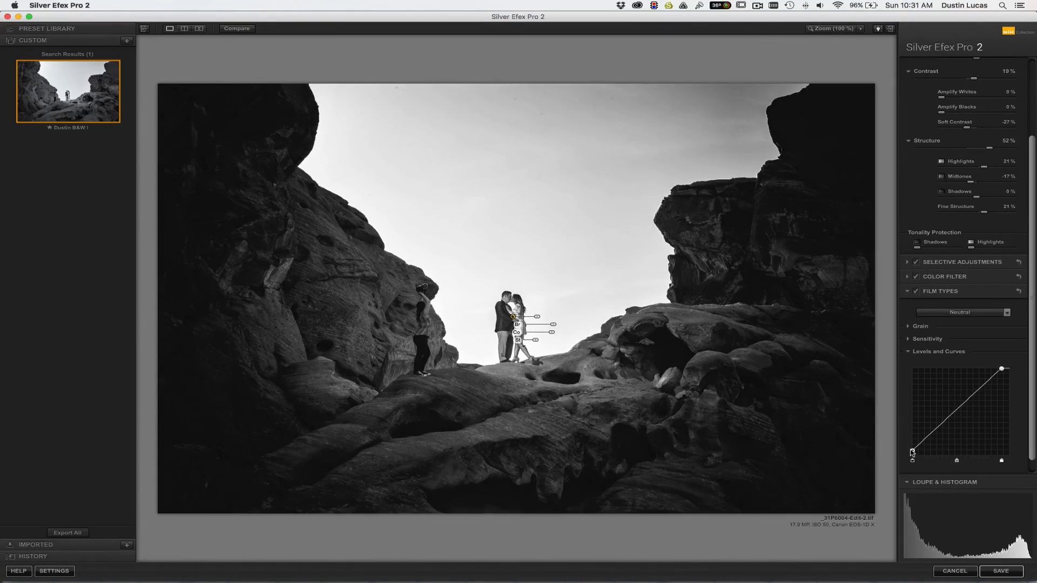
{"action": "left_click_drag", "start_coordinate": [912, 454], "coordinate": [905, 452]}
{"action": "left_click_drag", "start_coordinate": [1003, 369], "coordinate": [1010, 368]}
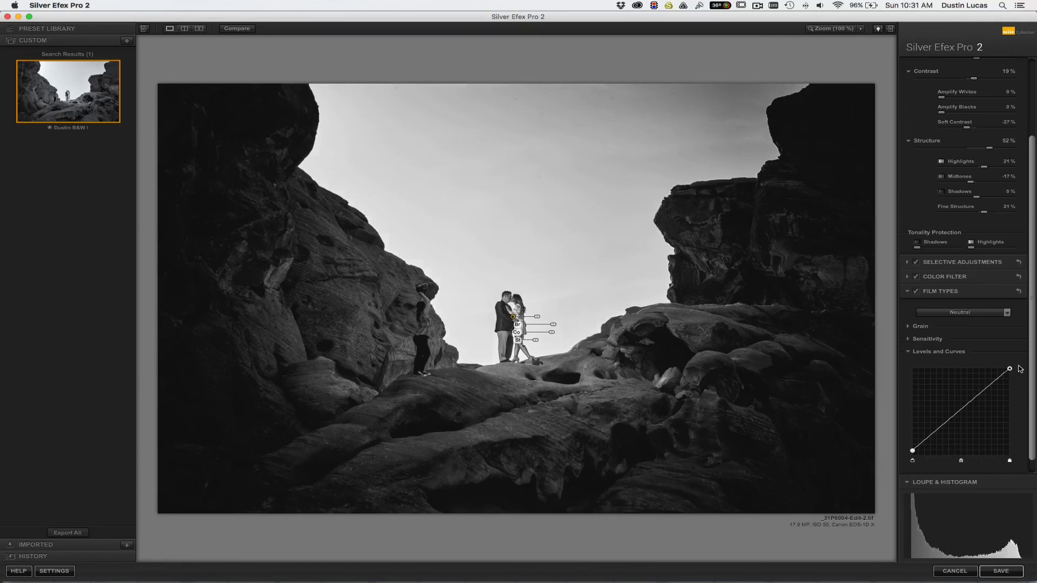
{"action": "left_click_drag", "start_coordinate": [912, 453], "coordinate": [912, 454]}
Step: Check the grain settings, preview the Fuji Neopan Pro 1600 film type, and reset the film type to Neutral
{"action": "scroll", "coordinate": [918, 443], "scroll_direction": "up", "scroll_amount": 1}
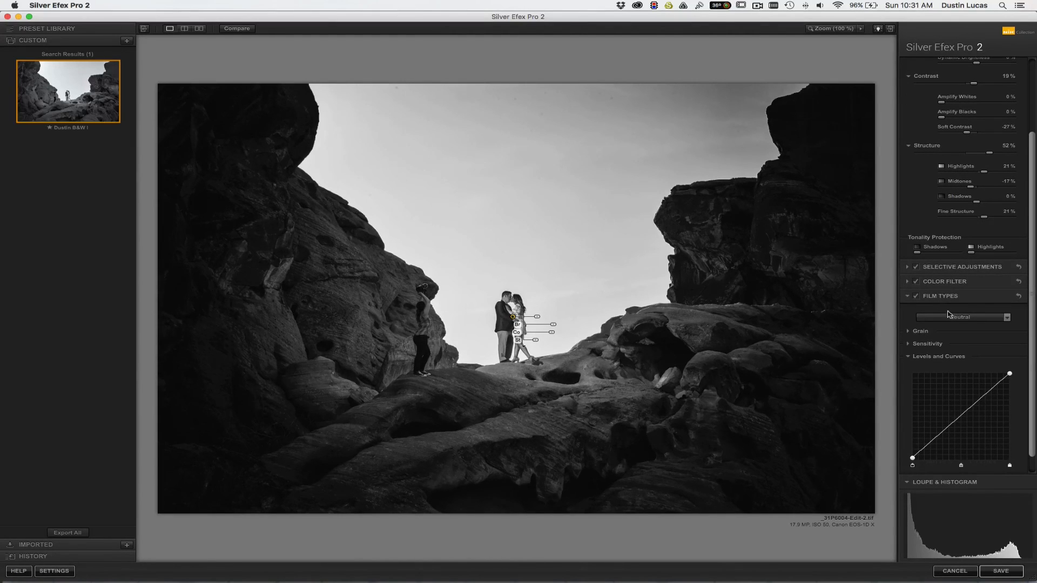
{"action": "left_click", "coordinate": [909, 332]}
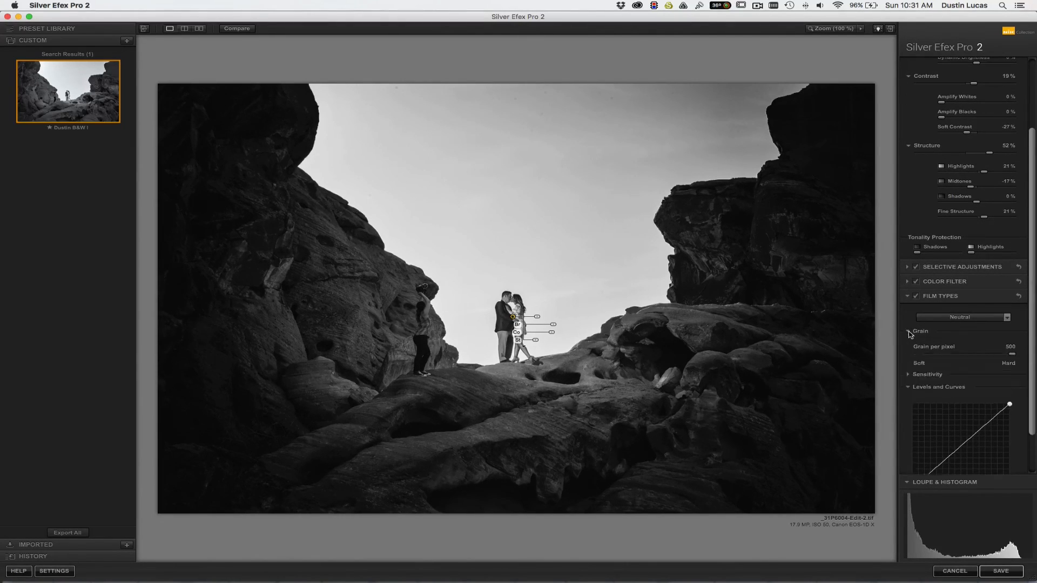
{"action": "left_click", "coordinate": [910, 331]}
{"action": "left_click", "coordinate": [954, 318]}
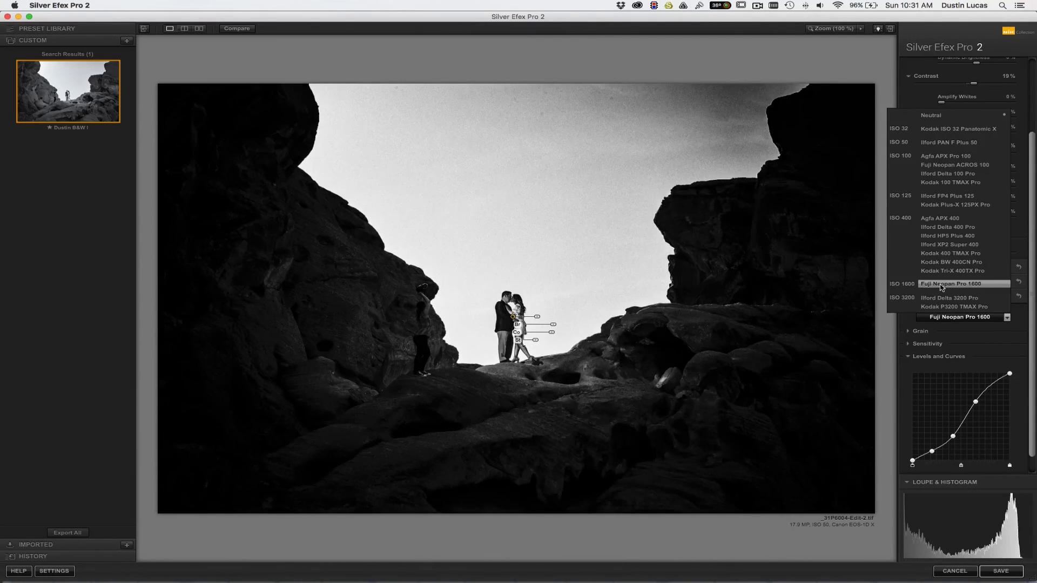
{"action": "left_click", "coordinate": [930, 118]}
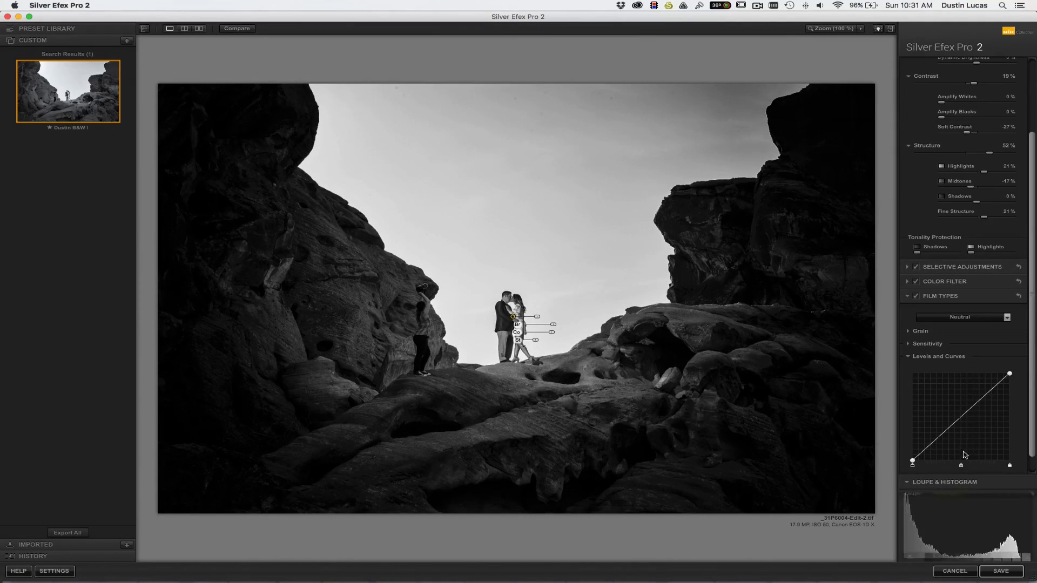
Step: Save the current look as a custom preset named with the author's first name followed by "Dramatic BW I"
{"action": "left_click_drag", "start_coordinate": [553, 325], "coordinate": [553, 325]}
{"action": "scroll", "coordinate": [966, 397], "scroll_direction": "down", "scroll_amount": 2}
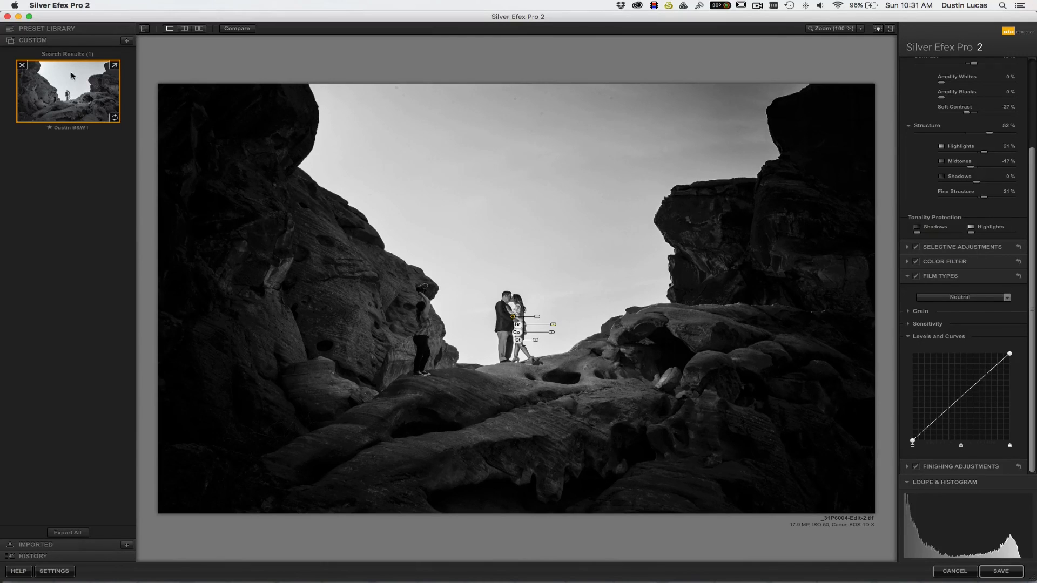
{"action": "mouse_move", "coordinate": [62, 117]}
{"action": "left_click", "coordinate": [127, 41]}
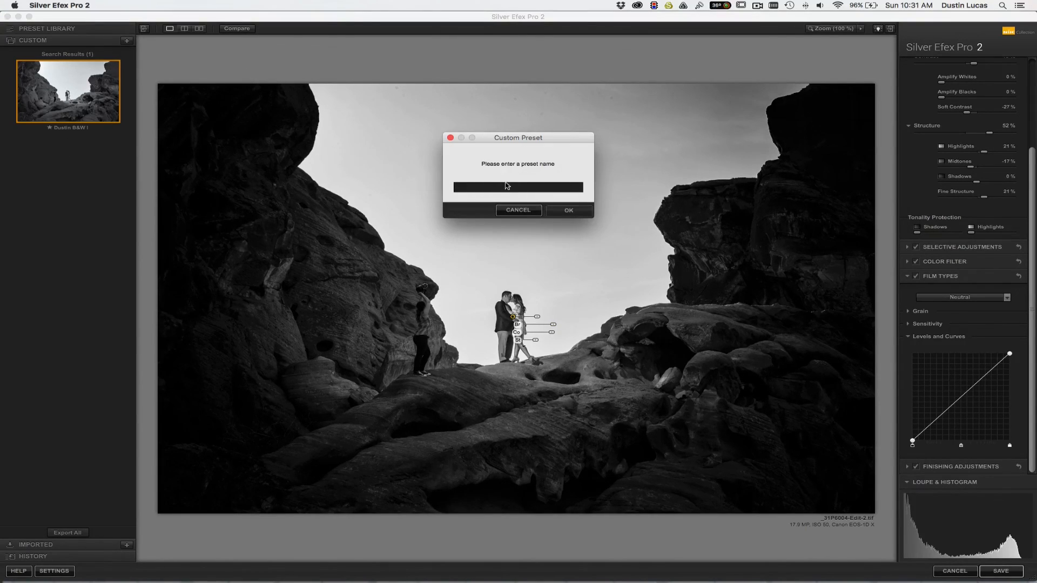
{"action": "type", "text": "Dusti"}
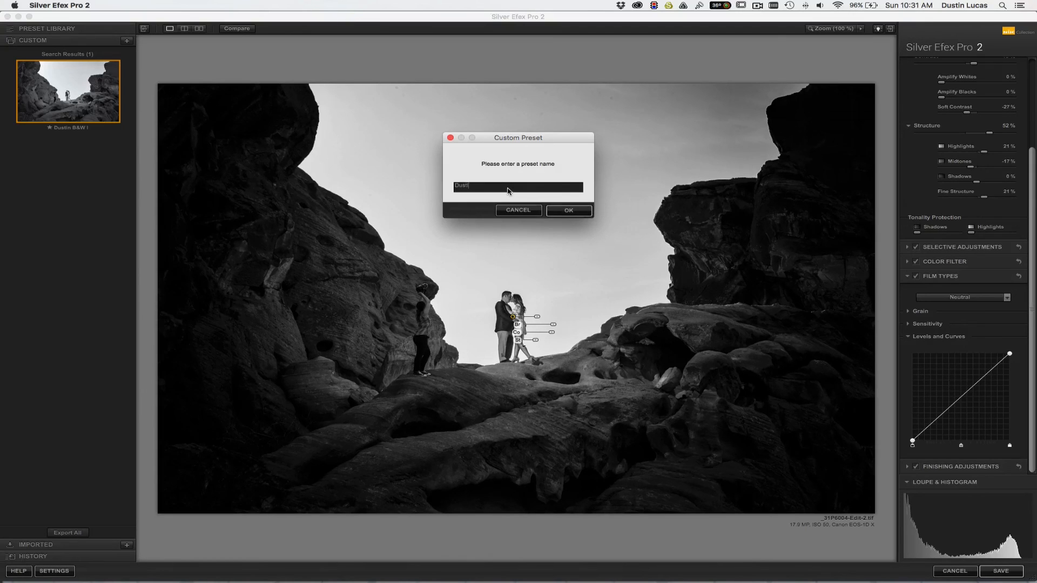
{"action": "type", "text": "n Dramatic BW I"}
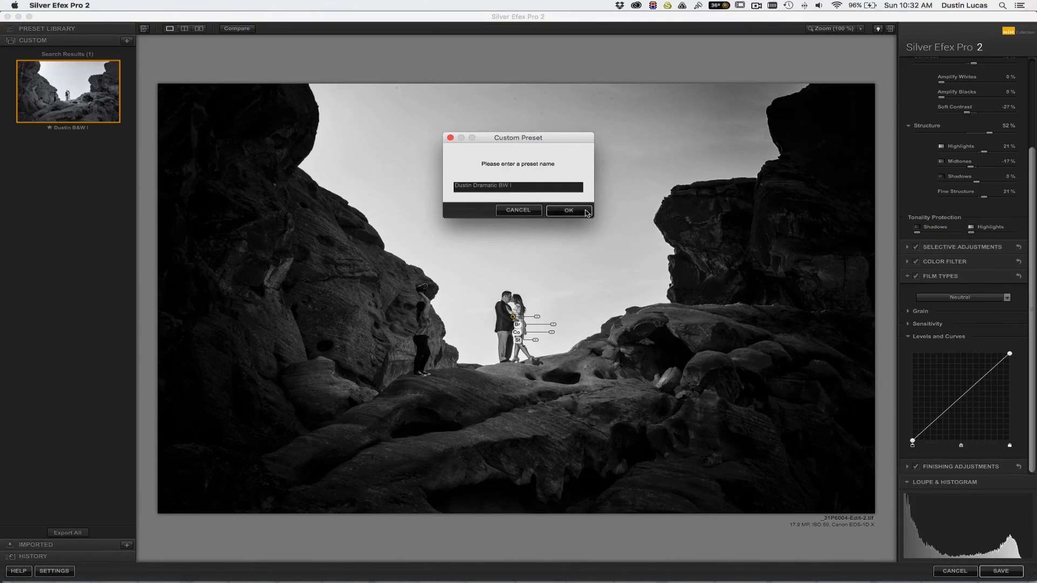
{"action": "left_click", "coordinate": [569, 210]}
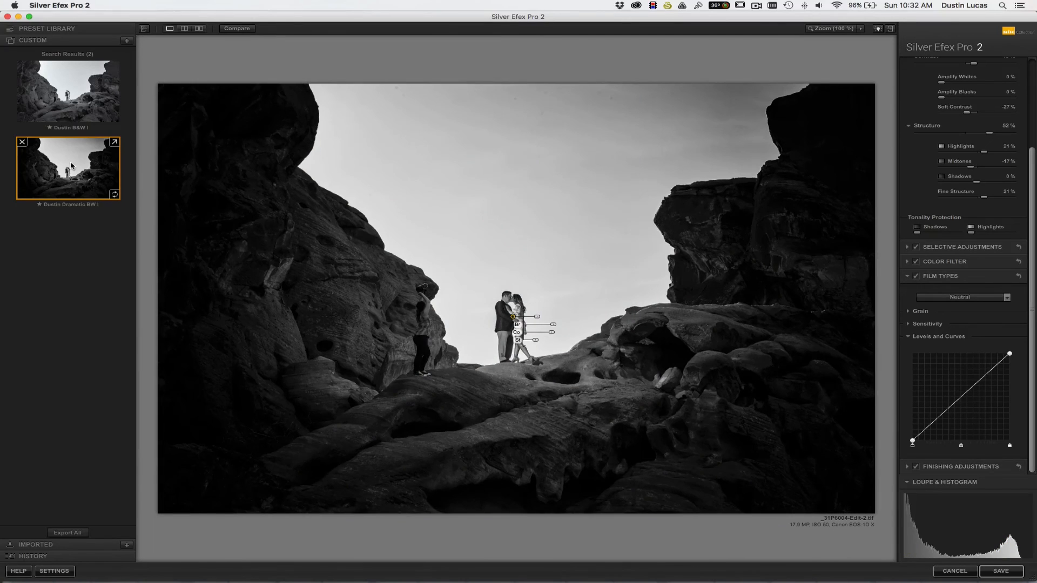
Step: Apply the 009 Low Key 1 preset from the full preset library
{"action": "left_click", "coordinate": [62, 29]}
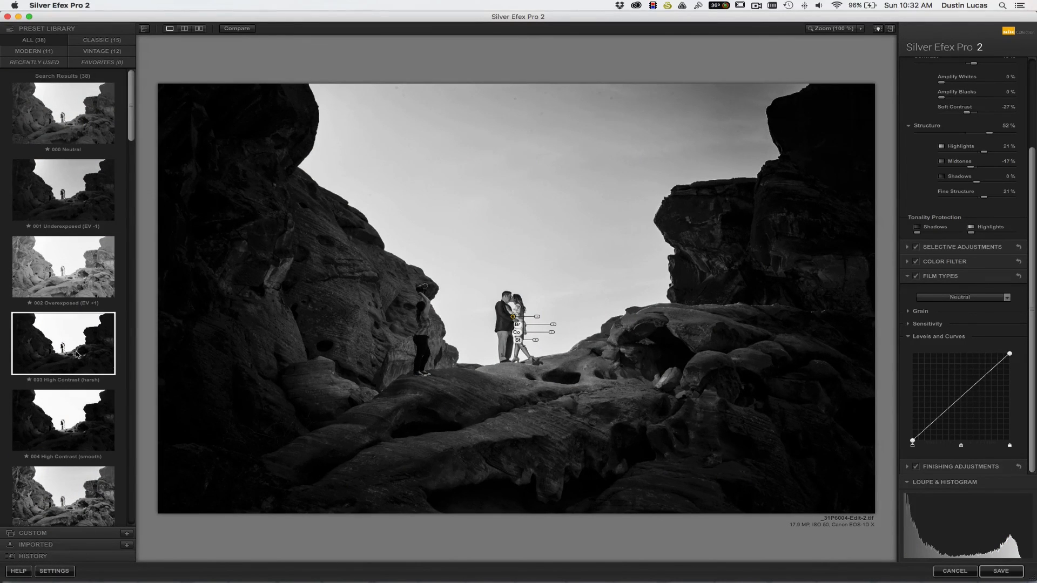
{"action": "scroll", "coordinate": [65, 361], "scroll_direction": "down", "scroll_amount": 3}
{"action": "scroll", "coordinate": [63, 346], "scroll_direction": "down", "scroll_amount": 10}
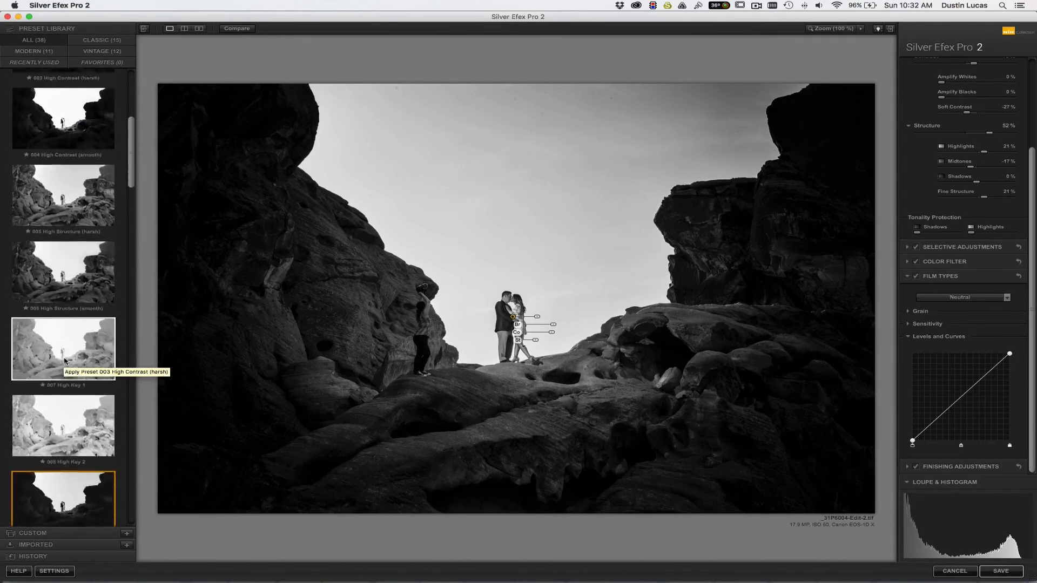
{"action": "left_click", "coordinate": [64, 324]}
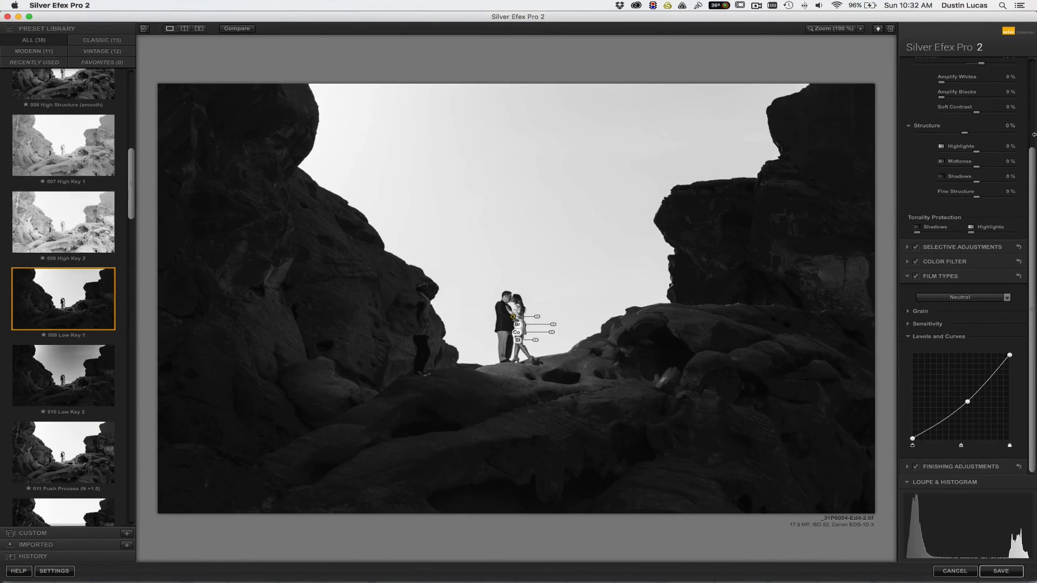
Step: Set the global Structure to 15% and Fine Structure to 100%
{"action": "left_click_drag", "start_coordinate": [976, 197], "coordinate": [979, 197]}
{"action": "left_click_drag", "start_coordinate": [991, 201], "coordinate": [992, 201]}
{"action": "left_click_drag", "start_coordinate": [993, 201], "coordinate": [1018, 200]}
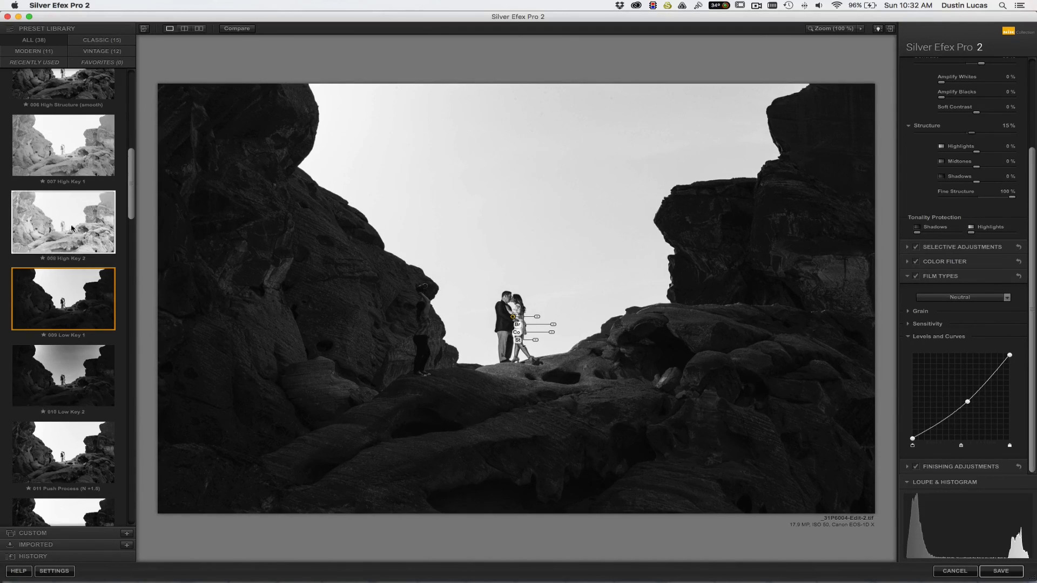
Step: Disable the selective adjustments and save the look as a custom preset named "Low Key Custom I"
{"action": "left_click", "coordinate": [128, 536]}
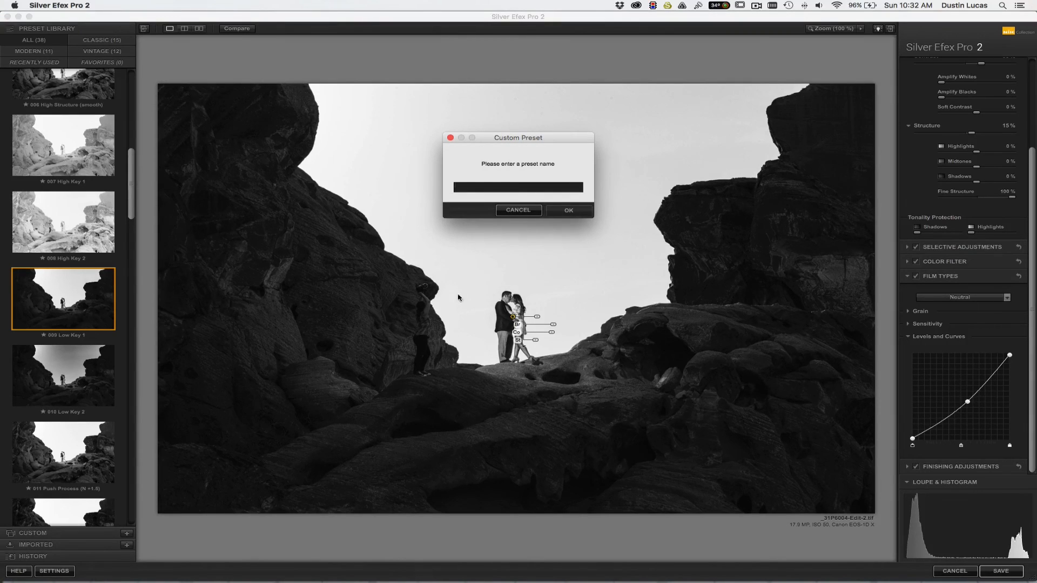
{"action": "left_click", "coordinate": [518, 209]}
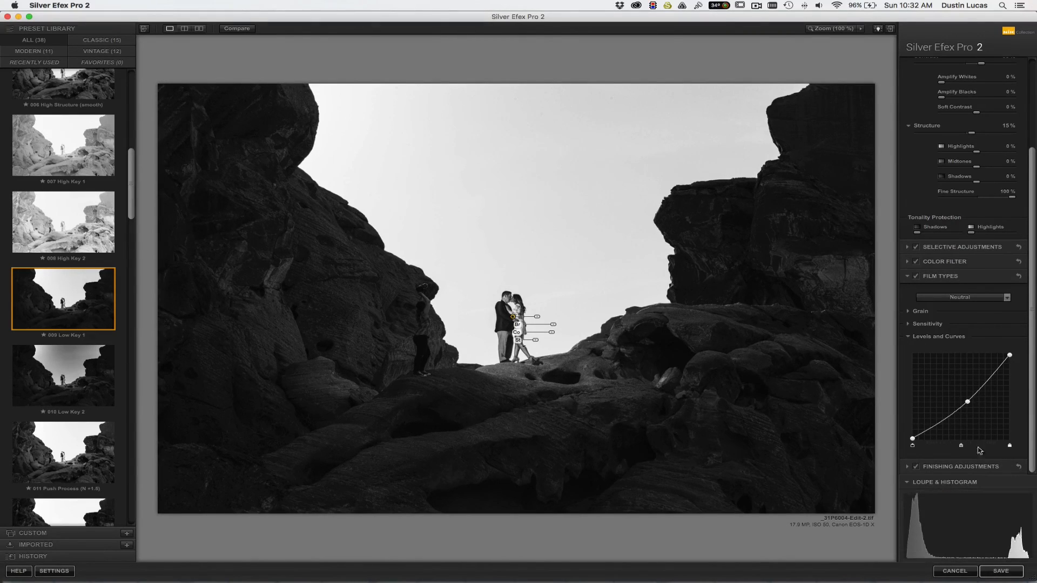
{"action": "left_click", "coordinate": [952, 249]}
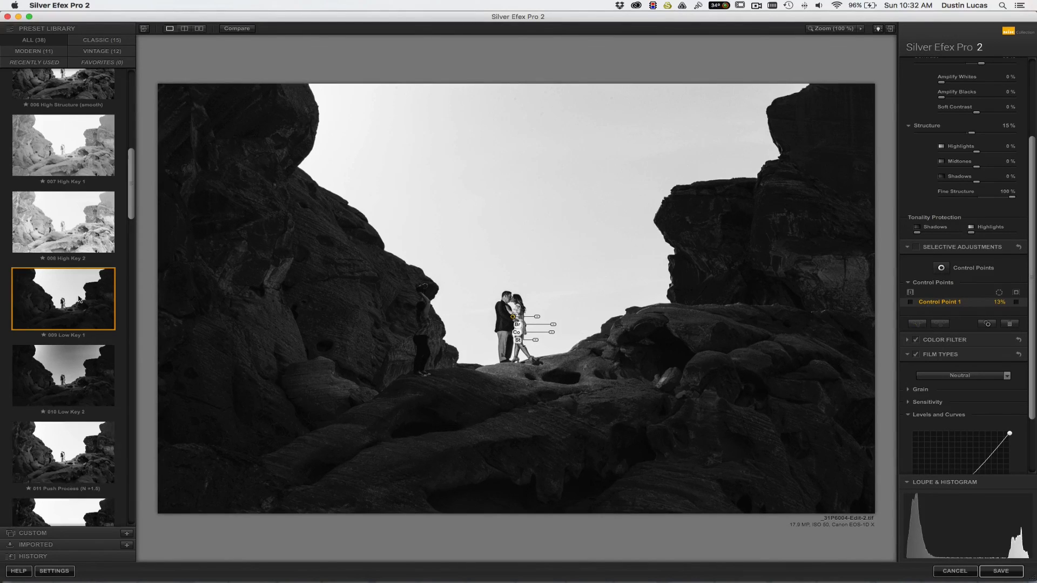
{"action": "left_click", "coordinate": [127, 533]}
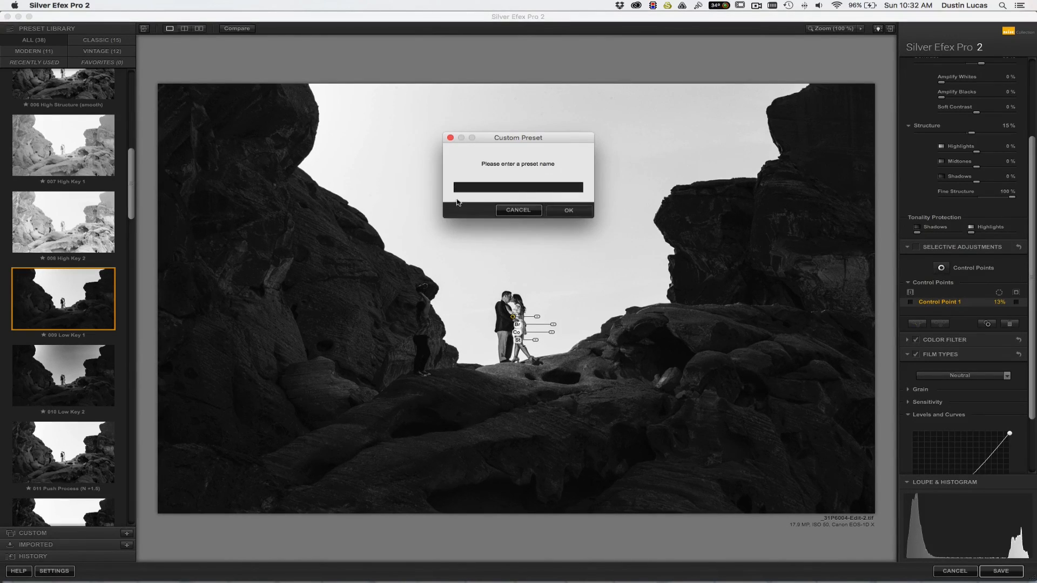
{"action": "type", "text": "Low Key Custom"}
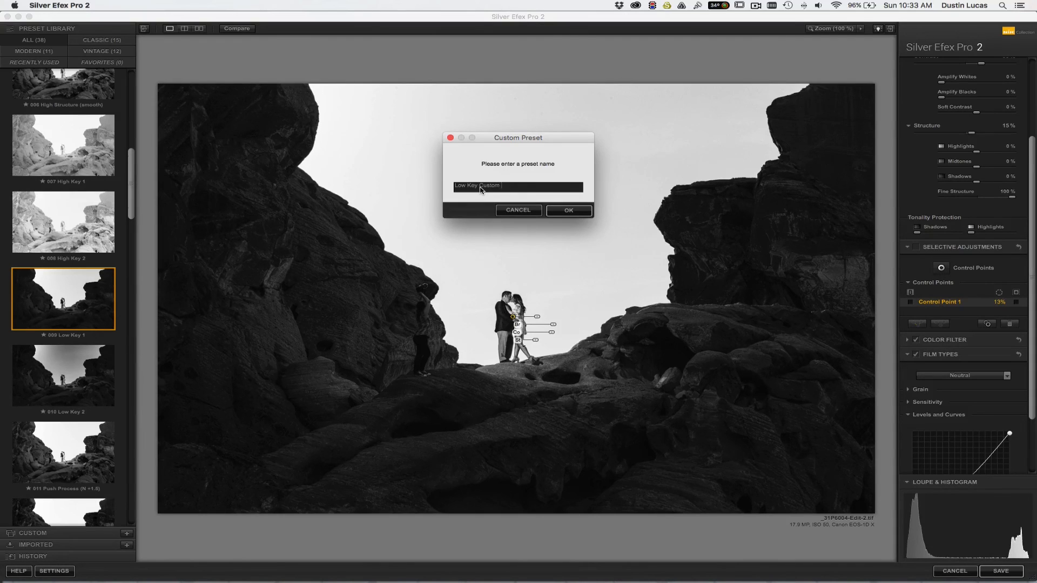
{"action": "left_click", "coordinate": [562, 211]}
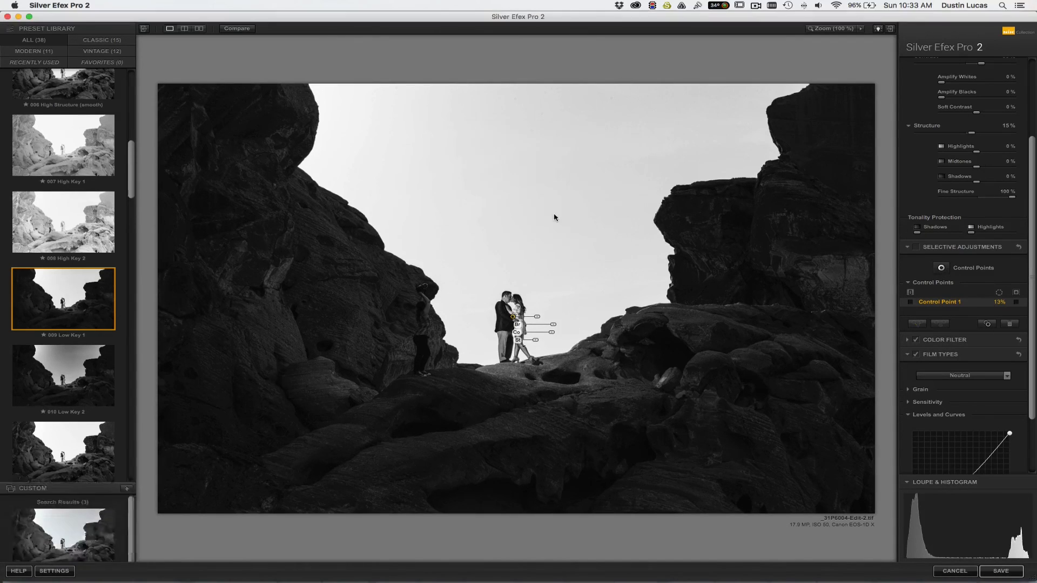
Step: Apply the saved custom presets in turn to compare their looks on the photo
{"action": "left_click", "coordinate": [72, 123]}
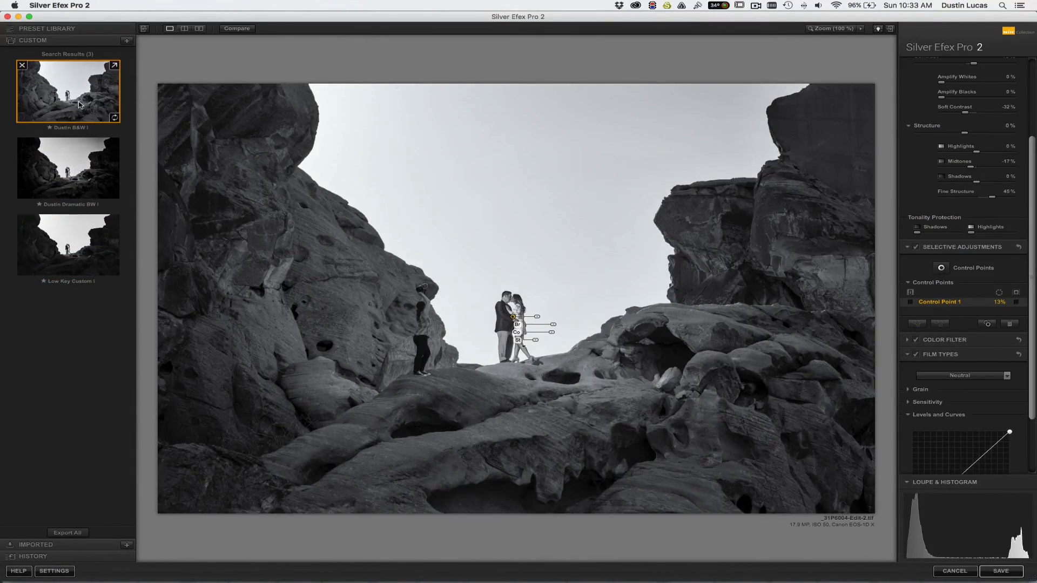
{"action": "left_click", "coordinate": [74, 158]}
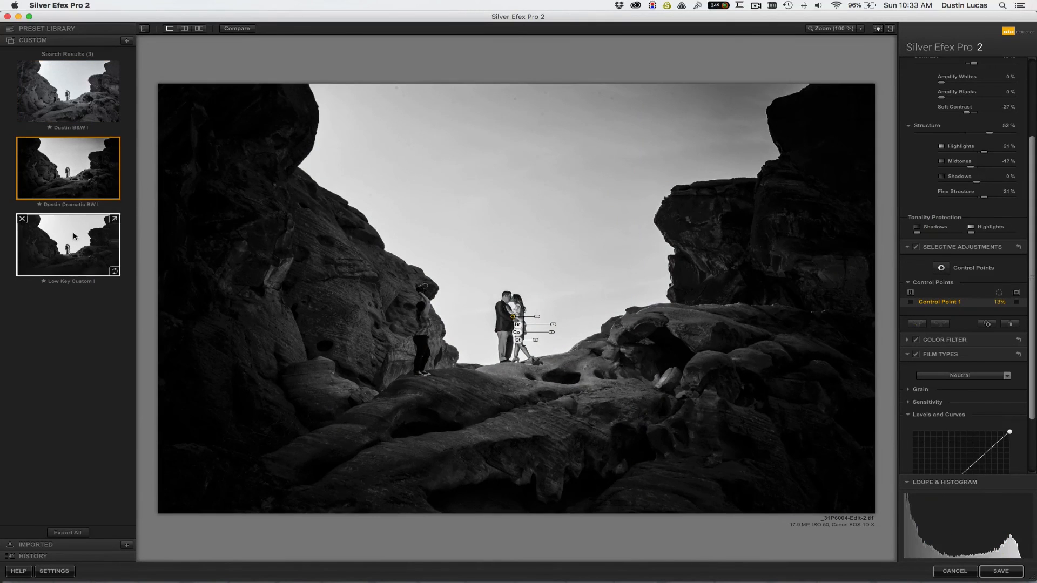
{"action": "left_click", "coordinate": [73, 236]}
{"action": "left_click", "coordinate": [73, 167]}
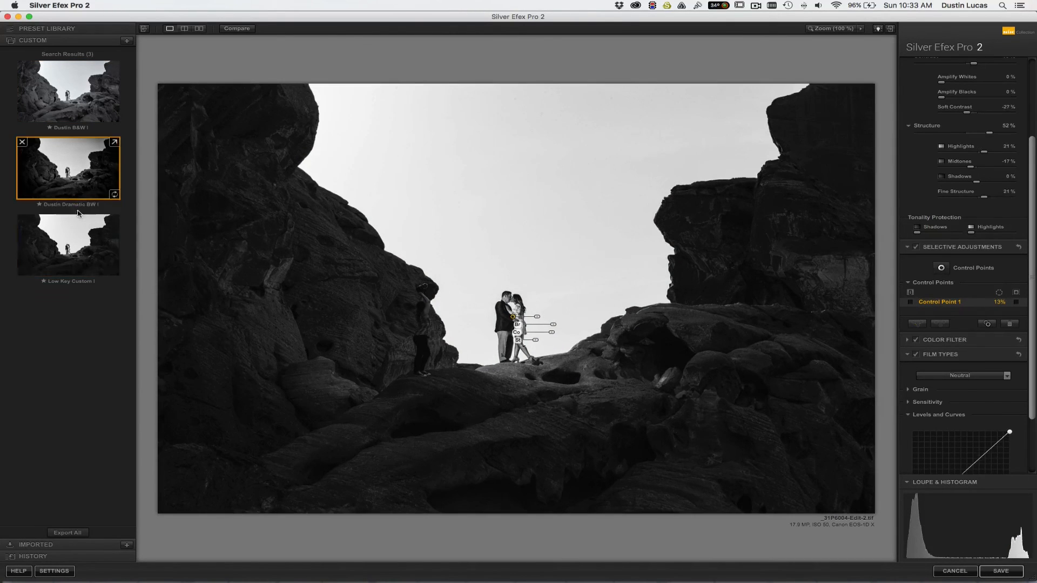
{"action": "left_click", "coordinate": [76, 238]}
{"action": "key", "text": "Up"}
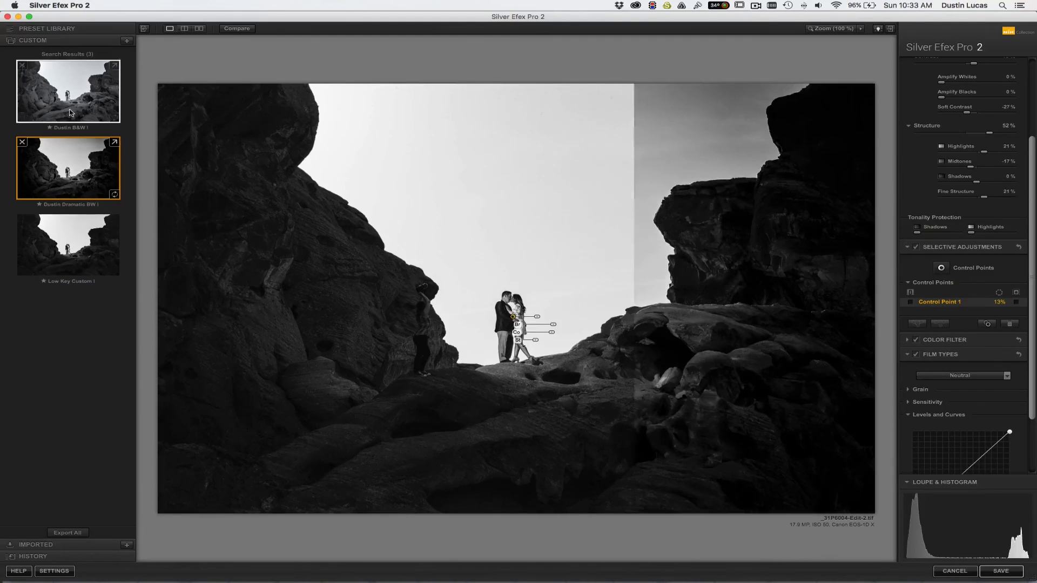
Step: Switch back and forth between the low key and dramatic custom presets to compare the sky and rocks
{"action": "key", "text": "Up"}
{"action": "left_click", "coordinate": [76, 252]}
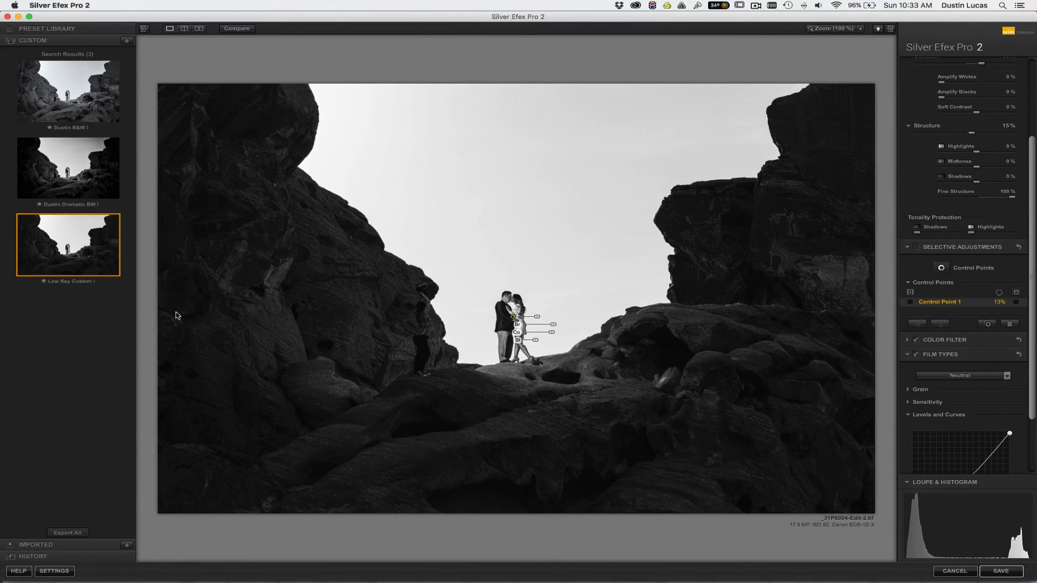
{"action": "key", "text": "Up"}
{"action": "key", "text": "Up"}
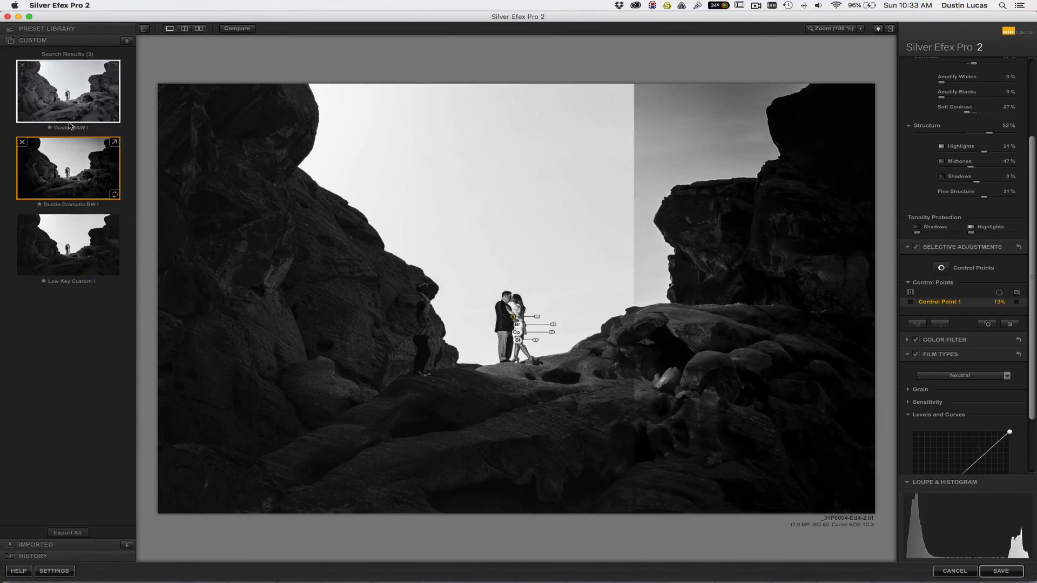
{"action": "key", "text": "Down"}
{"action": "key", "text": "Down"}
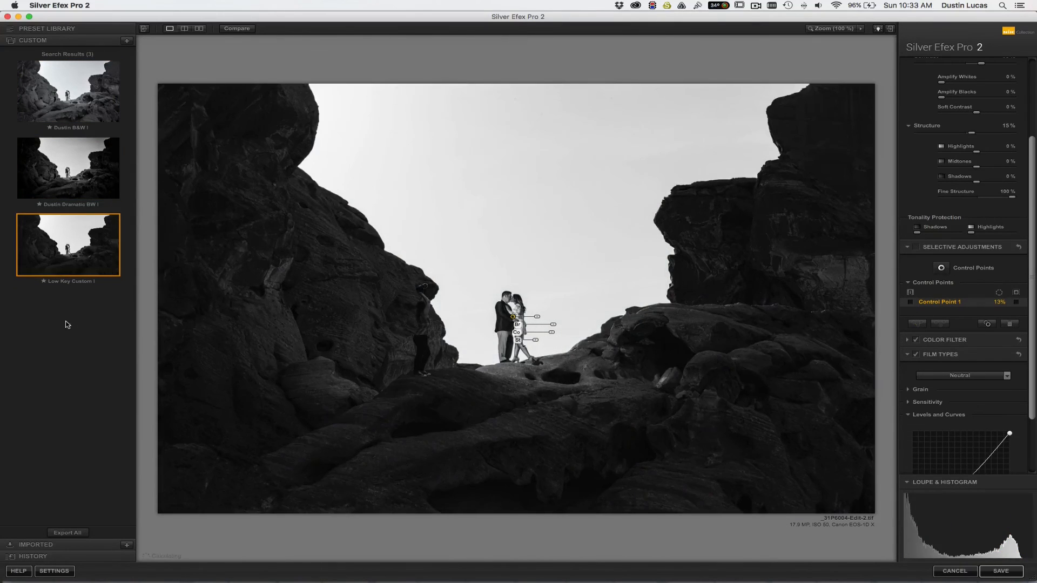
Step: Apply the dramatic black-and-white custom preset and delete Control Point 1 from the selective adjustments
{"action": "key", "text": "Up"}
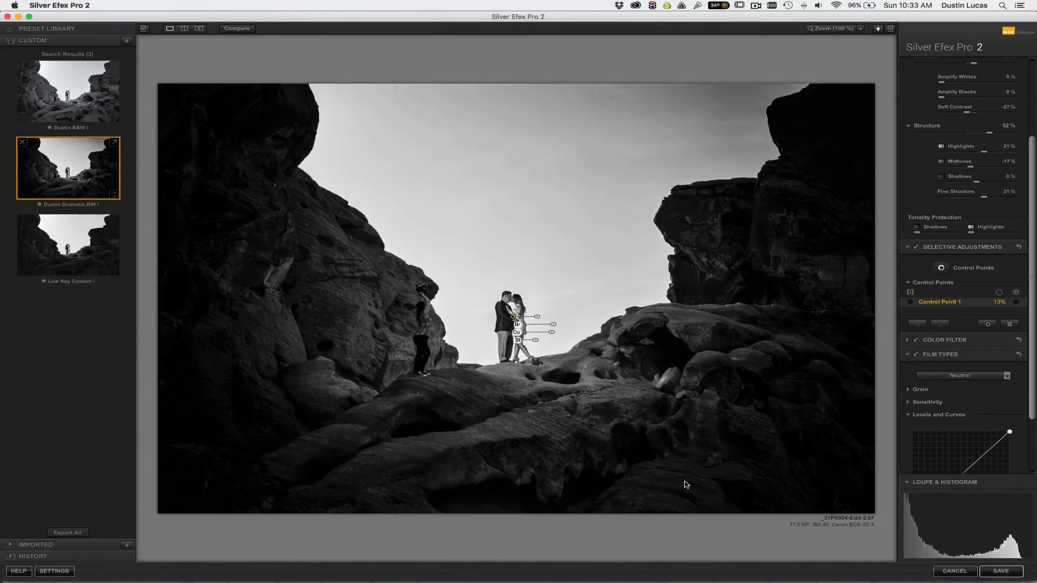
{"action": "mouse_move", "coordinate": [70, 127]}
{"action": "left_click", "coordinate": [1008, 325]}
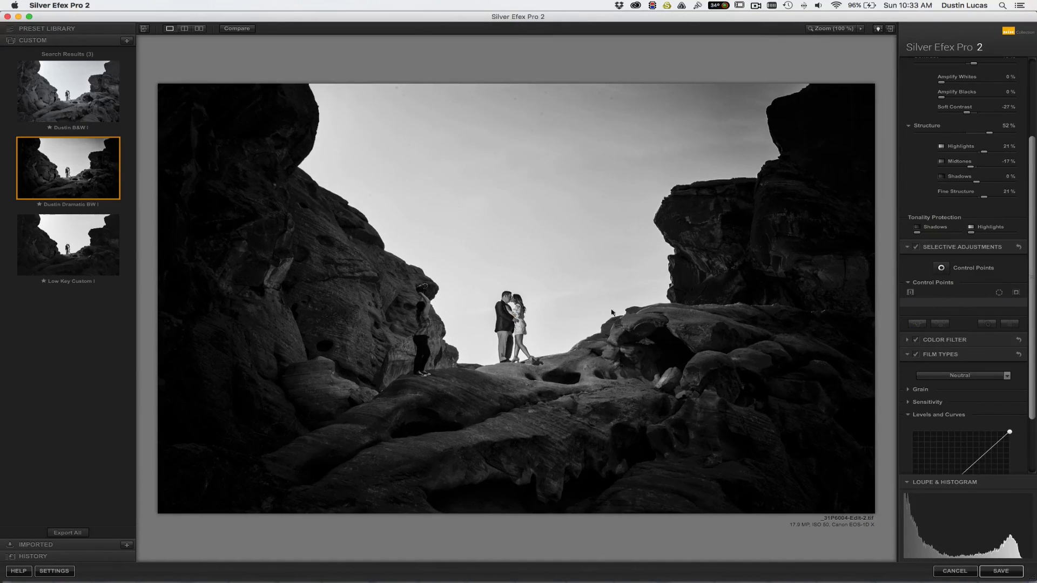
Step: Compare the custom presets once more, reapply the dramatic black-and-white one, and save the edited photo back to Lightroom
{"action": "left_click", "coordinate": [54, 260]}
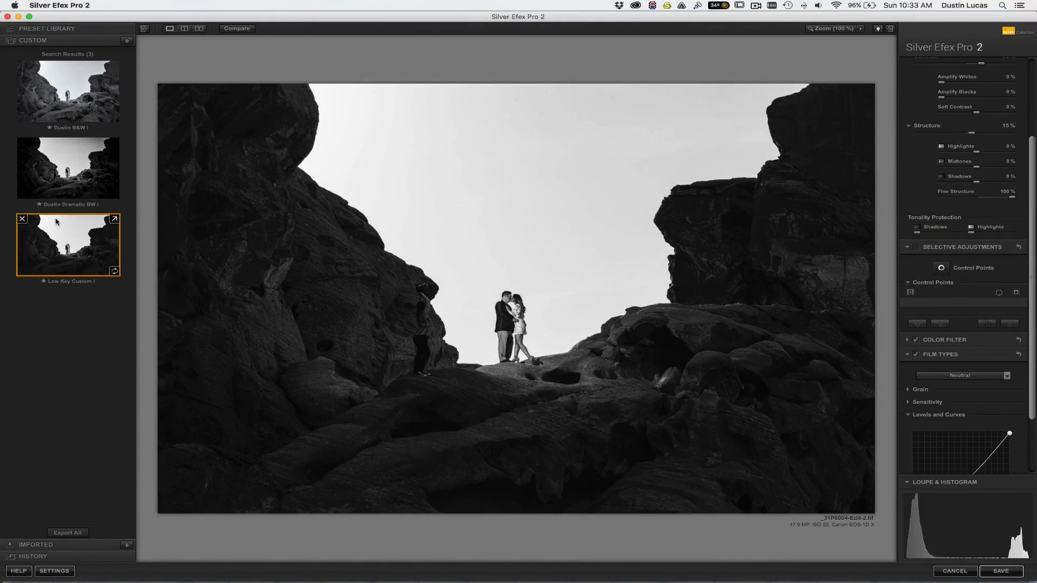
{"action": "left_click", "coordinate": [63, 191]}
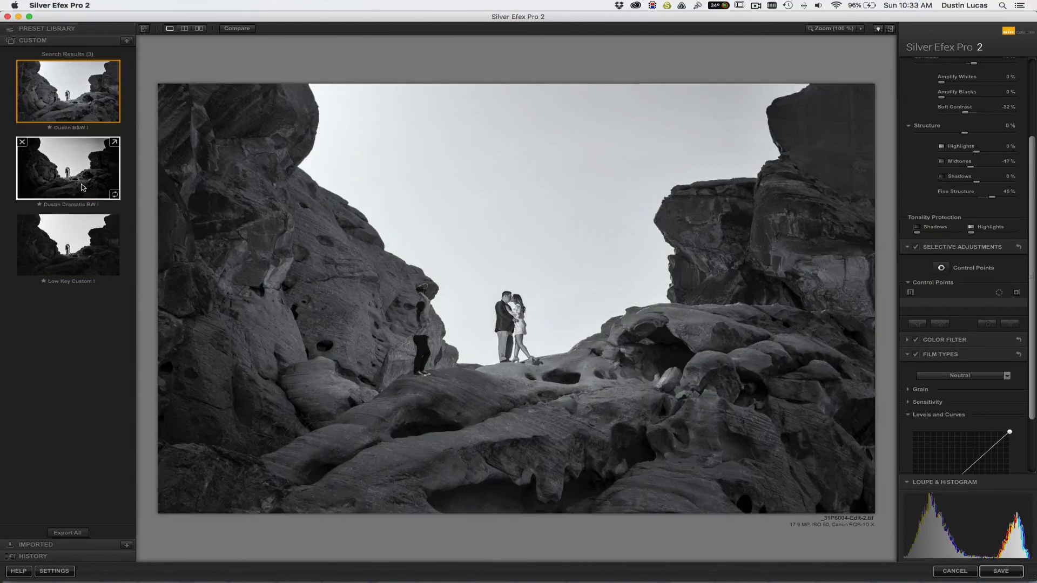
{"action": "left_click", "coordinate": [78, 239]}
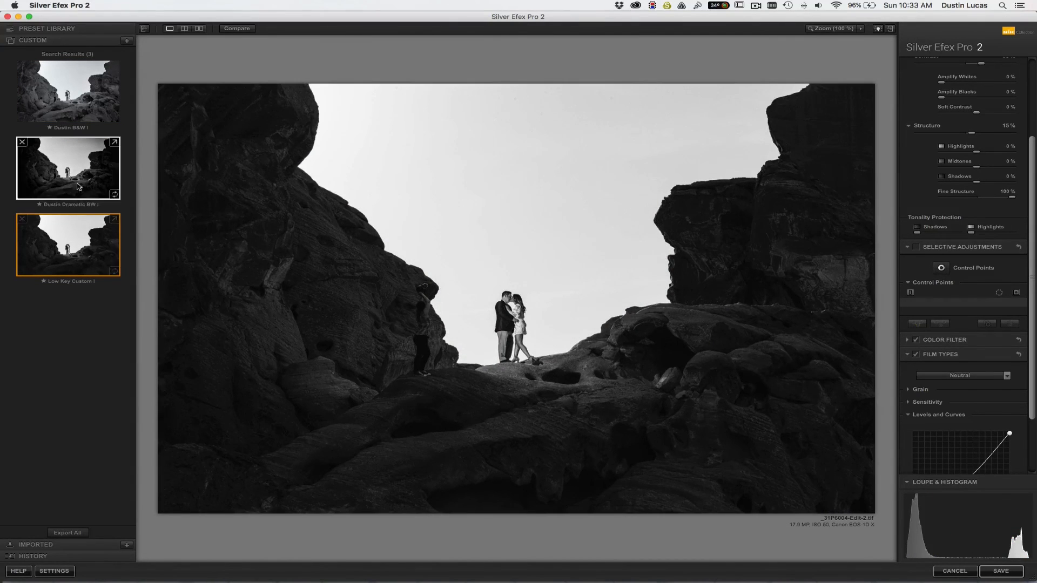
{"action": "left_click", "coordinate": [68, 168]}
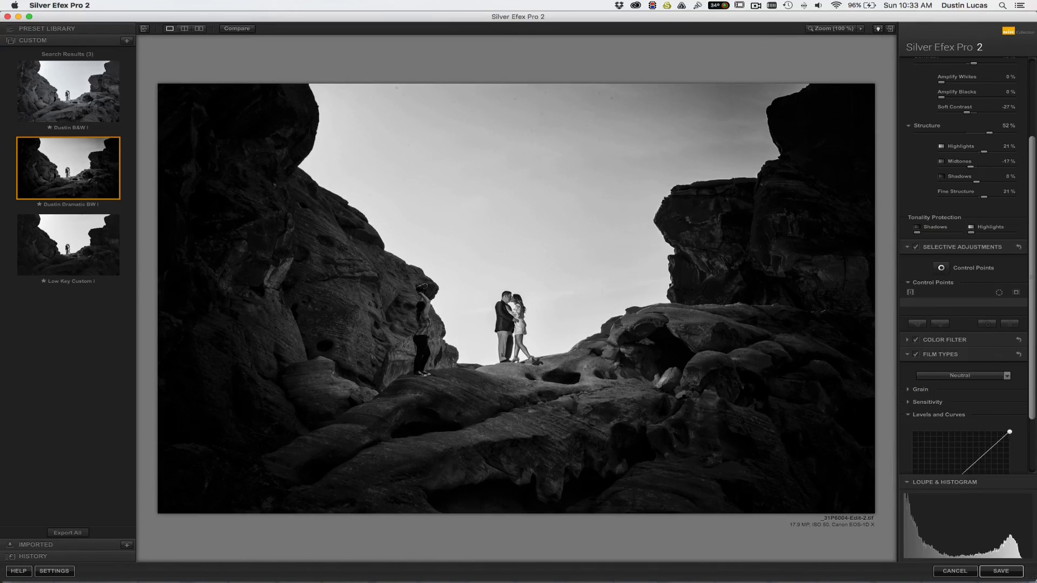
{"action": "left_click", "coordinate": [1000, 571]}
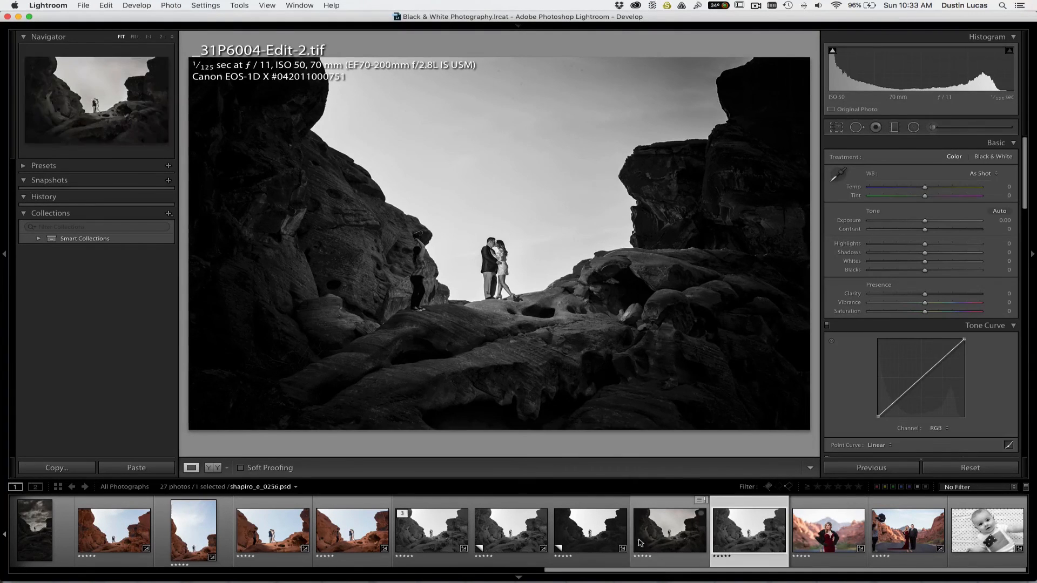
Step: Survey the low key virtual copy, the toned PSD and _31P6004-Edit-2.tif together with the lights out
{"action": "left_click", "coordinate": [671, 546], "text": "super"}
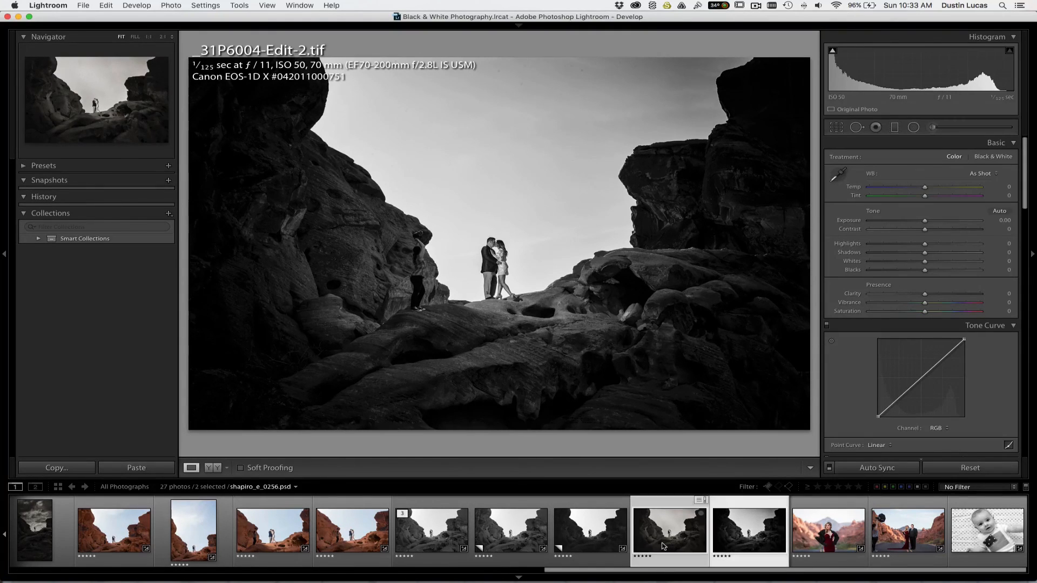
{"action": "left_click", "coordinate": [598, 543], "text": "super"}
{"action": "key", "text": "n"}
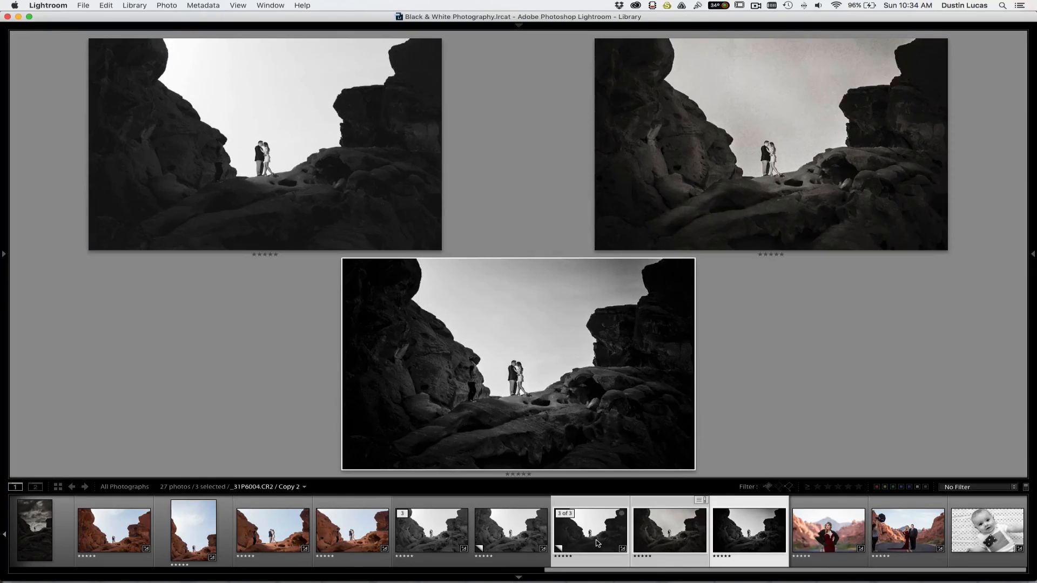
{"action": "key", "text": "l"}
{"action": "key", "text": "l"}
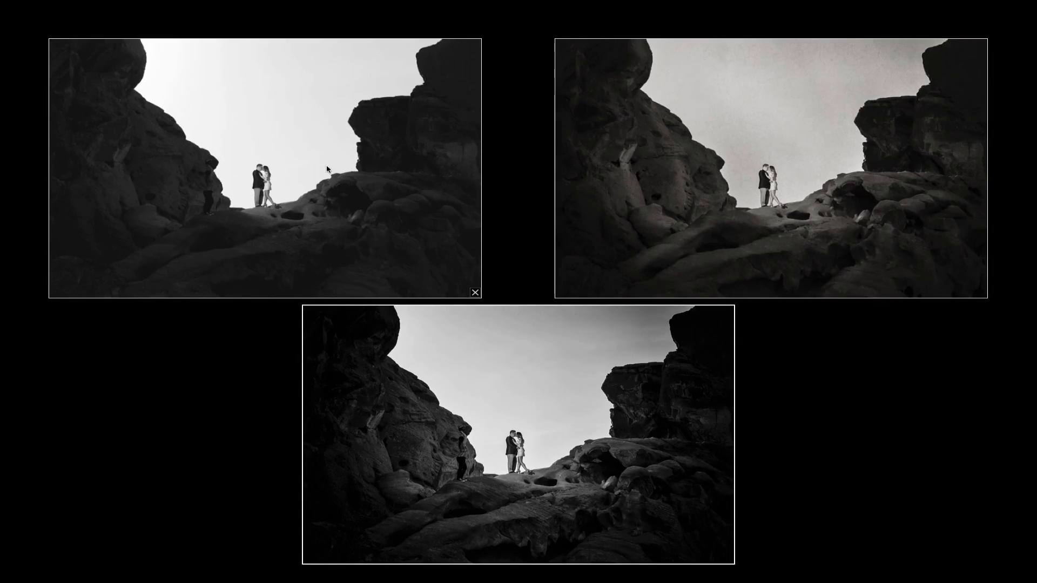
Step: Open _31P6004.CR2 Copy 2 in Develop as a single enlarged view and step through the PSD to _31P6004-Edit-2.tif
{"action": "key", "text": "g"}
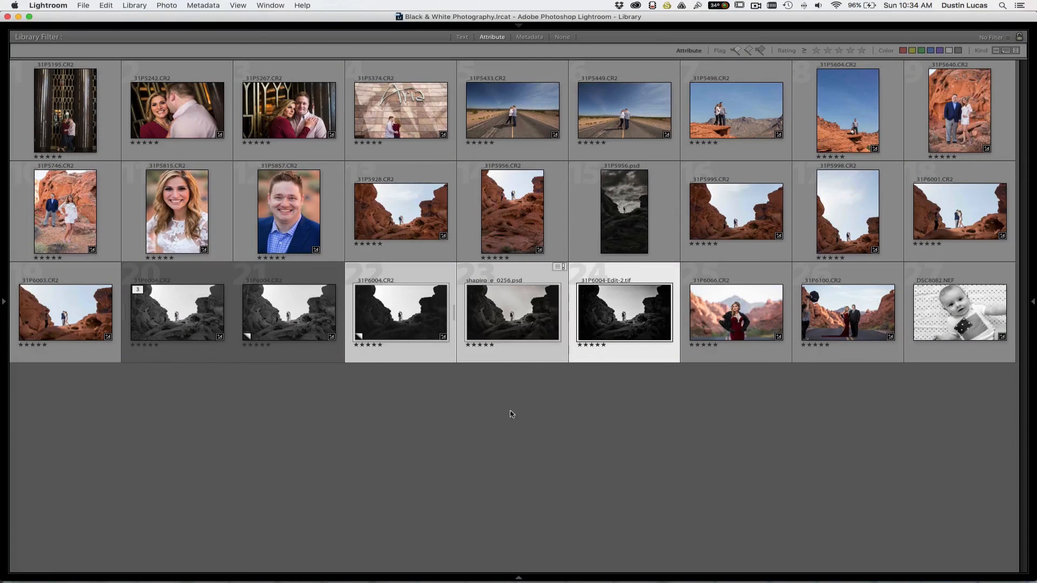
{"action": "left_click", "coordinate": [529, 436]}
{"action": "double_click", "coordinate": [399, 326]}
{"action": "key", "text": "d"}
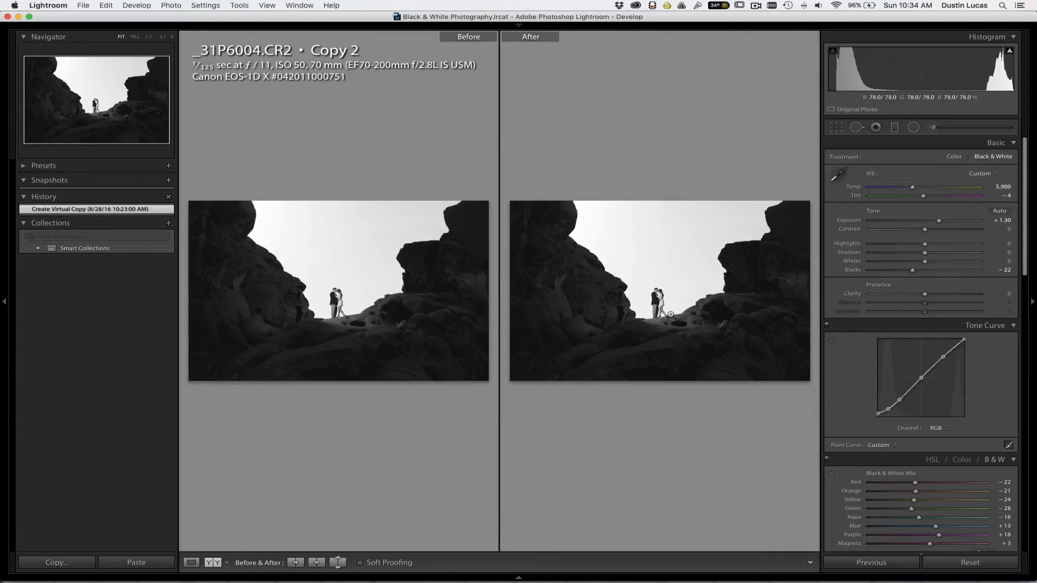
{"action": "key", "text": "y"}
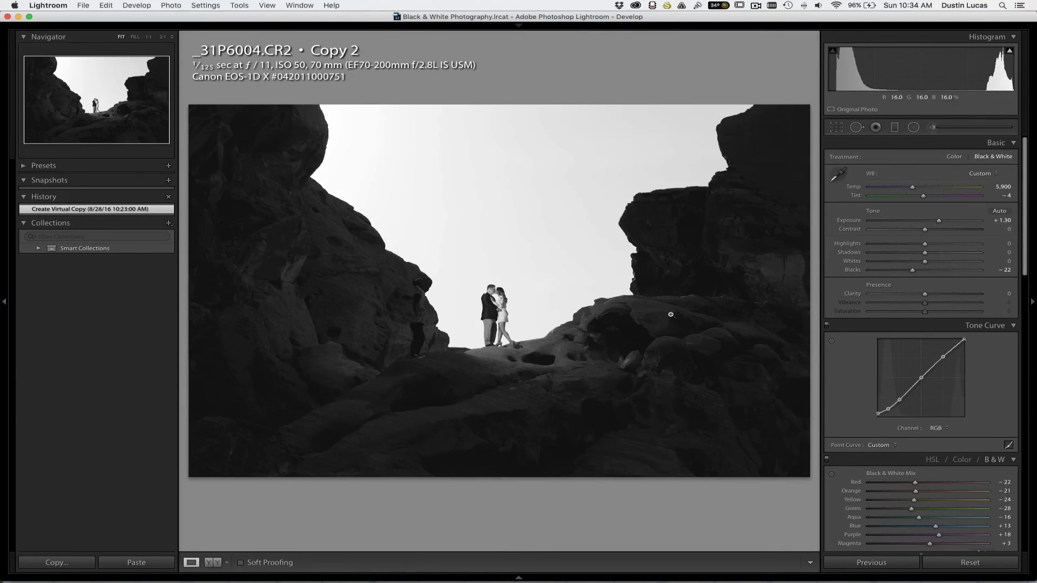
{"action": "left_click", "coordinate": [5, 303]}
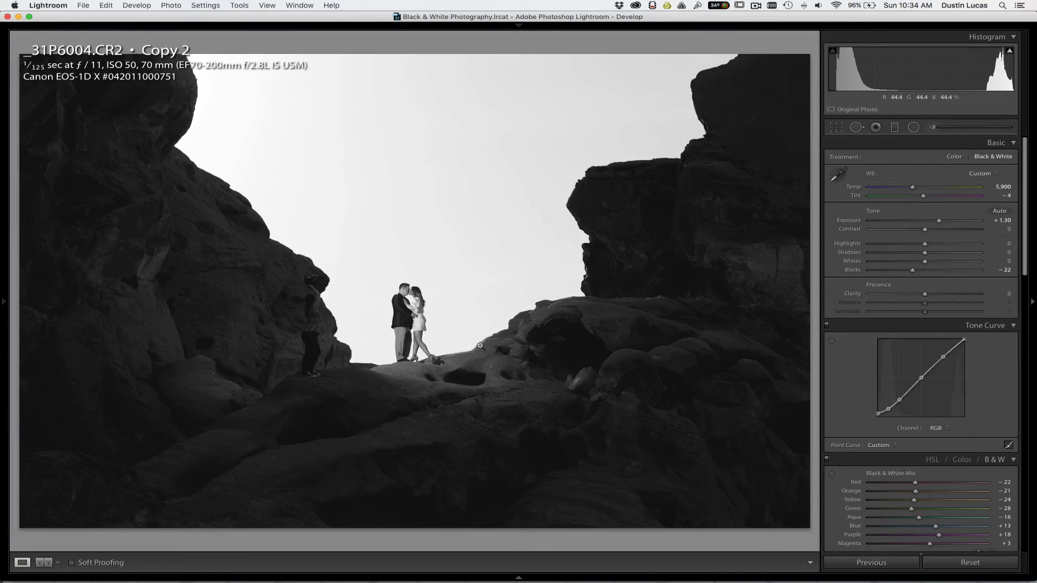
{"action": "key", "text": "Right"}
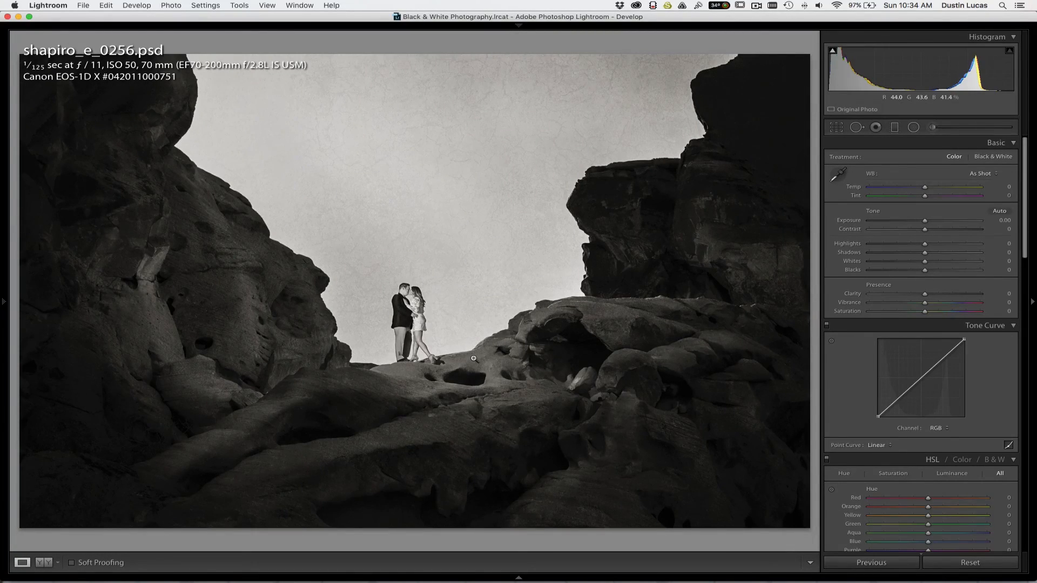
{"action": "key", "text": "Right"}
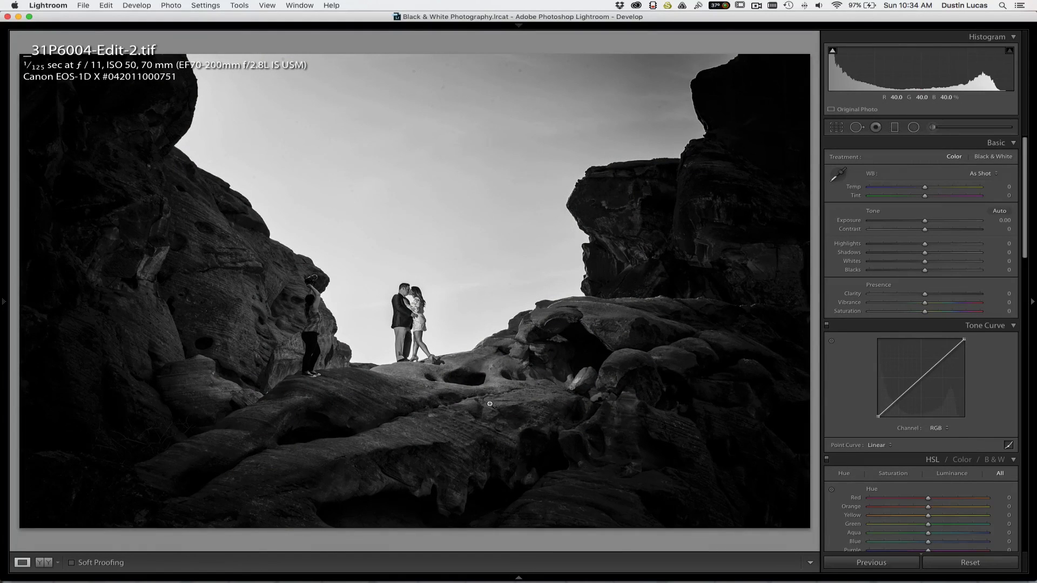
Step: Survey only the _31P6004.CR2 low key copy and _31P6004-Edit-2.tif side by side with the lights out
{"action": "key", "text": "g"}
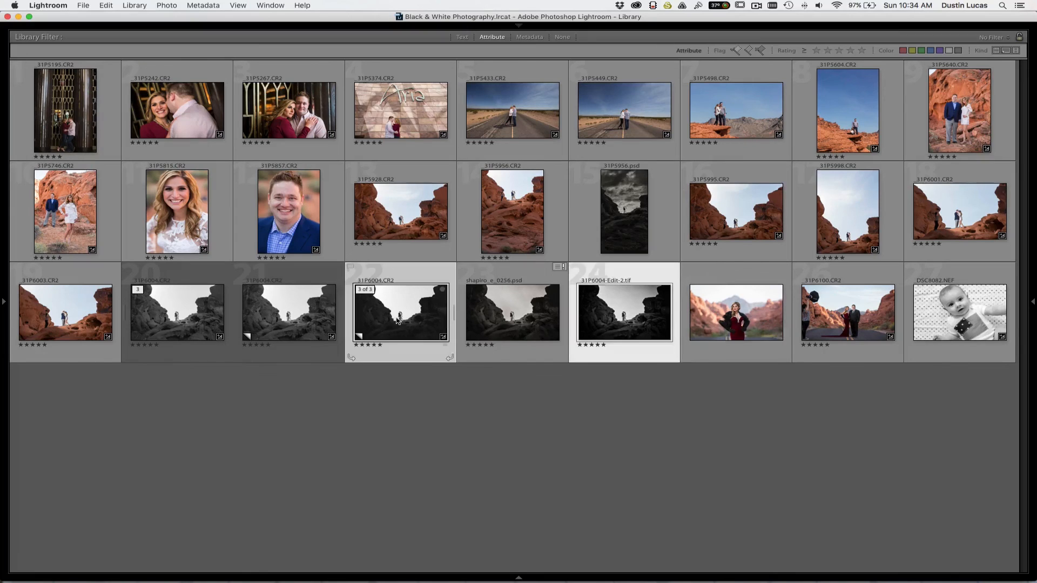
{"action": "key", "text": "n"}
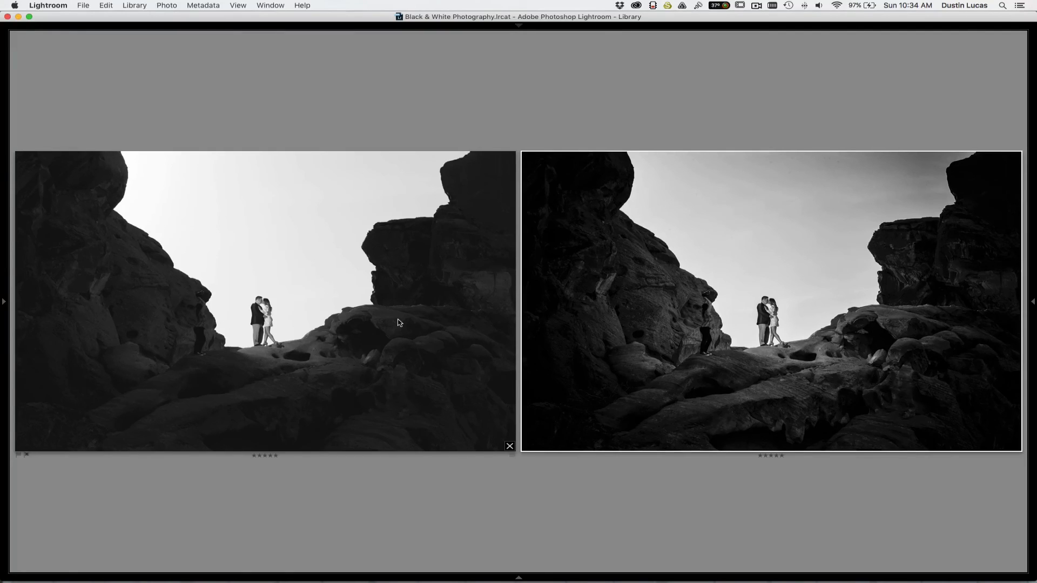
{"action": "key", "text": "shift+Tab"}
{"action": "key", "text": "shift+Tab"}
{"action": "key", "text": "l"}
{"action": "key", "text": "l"}
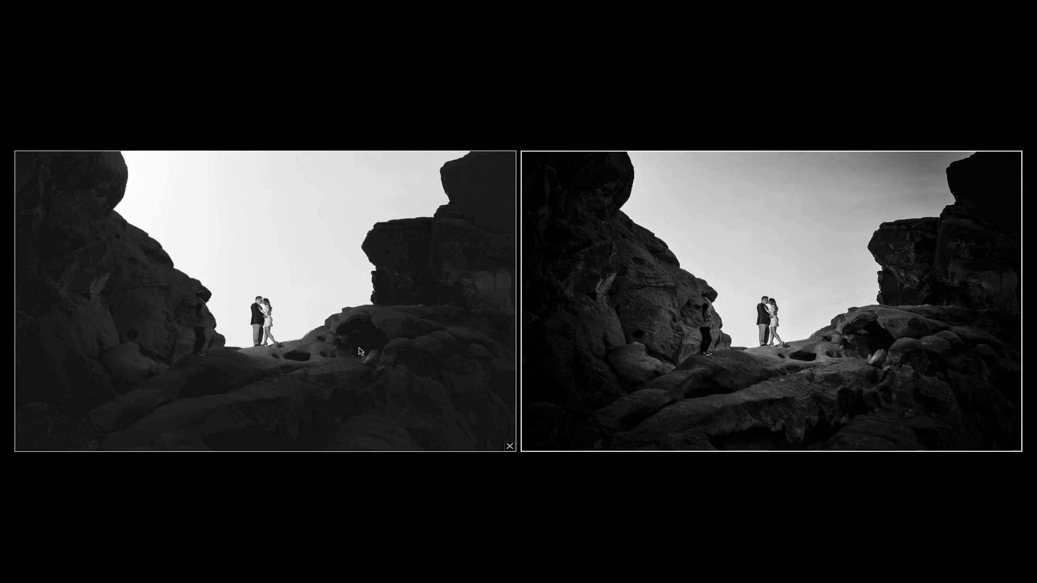